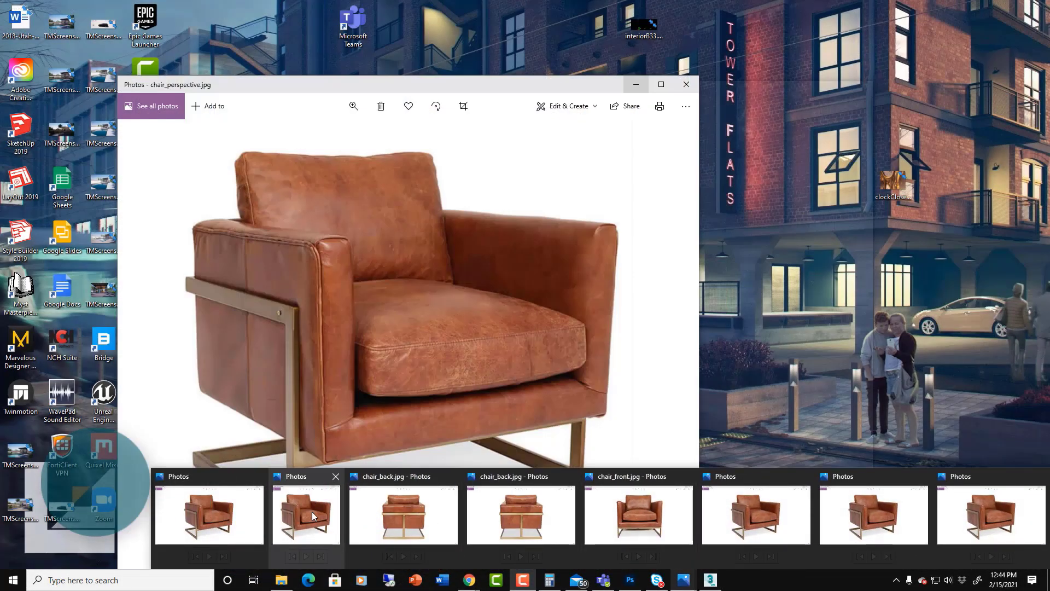
Review the chair_perspective.jpg reference photo and minimize it
left_click(312, 511)
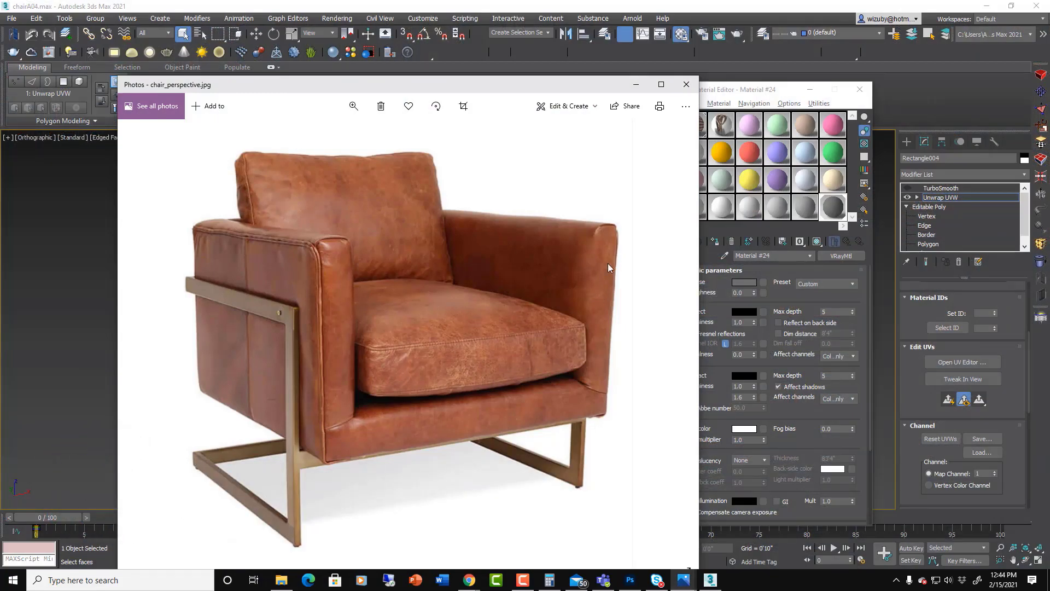
left_click(635, 87)
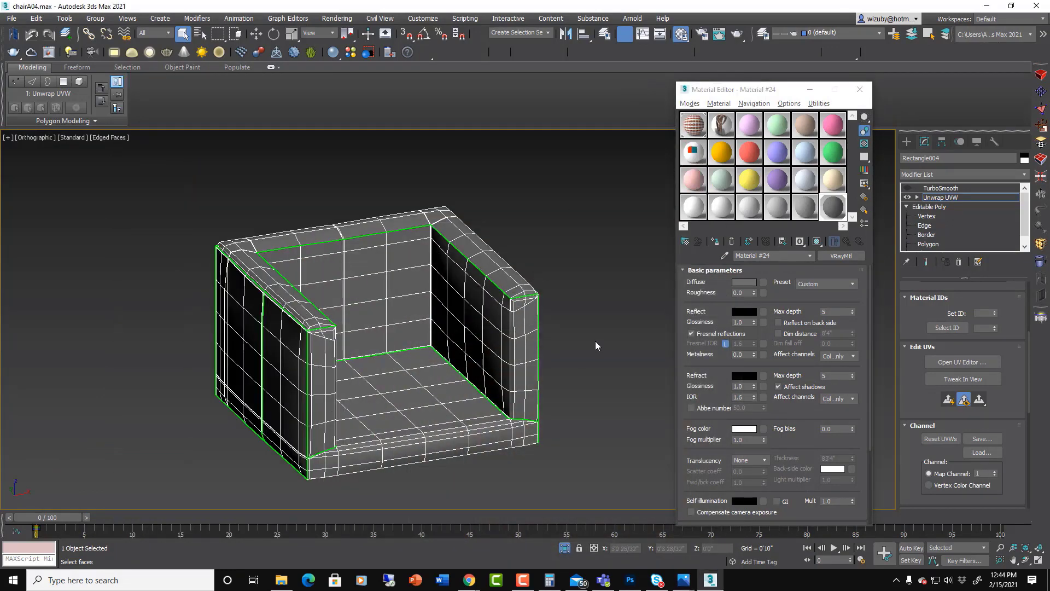
Close the Material Editor, end the isolation of the chair body and expand its Unwrap UVW modifier
left_click(858, 91)
left_click(565, 548)
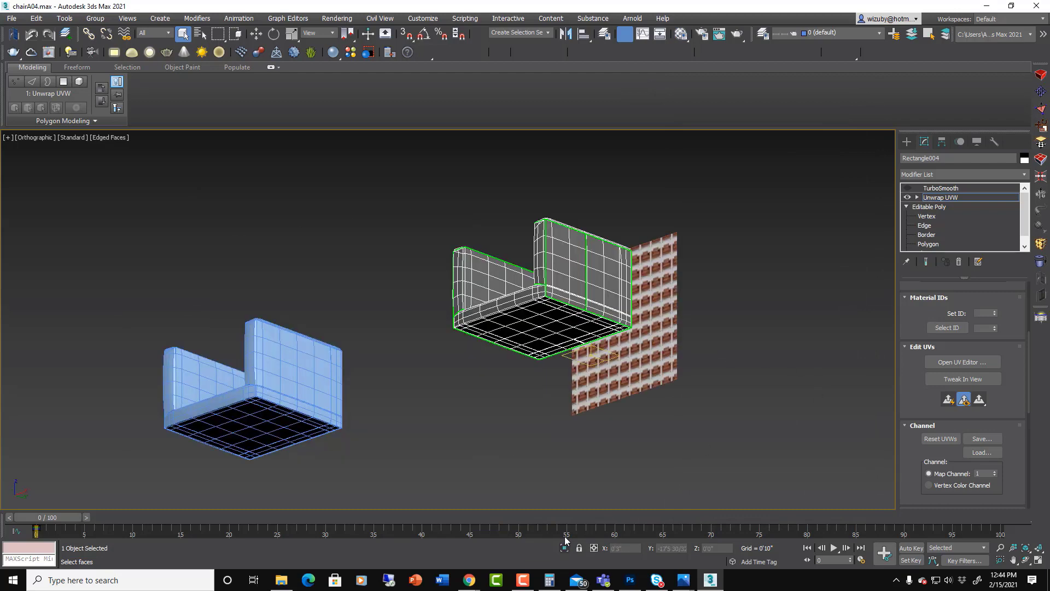
scroll(570, 215, "up", 10)
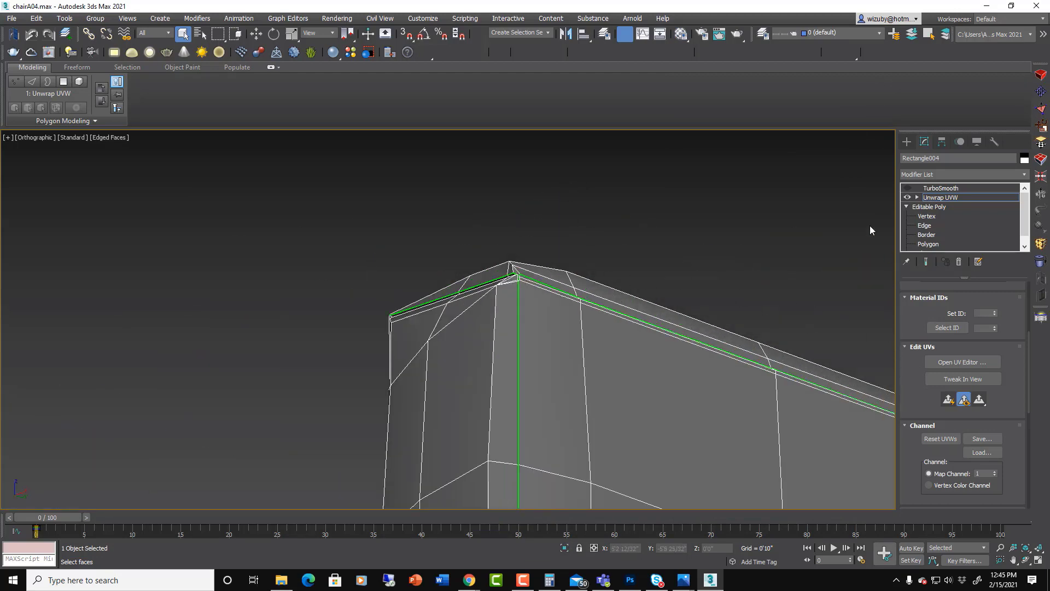
left_click(916, 196)
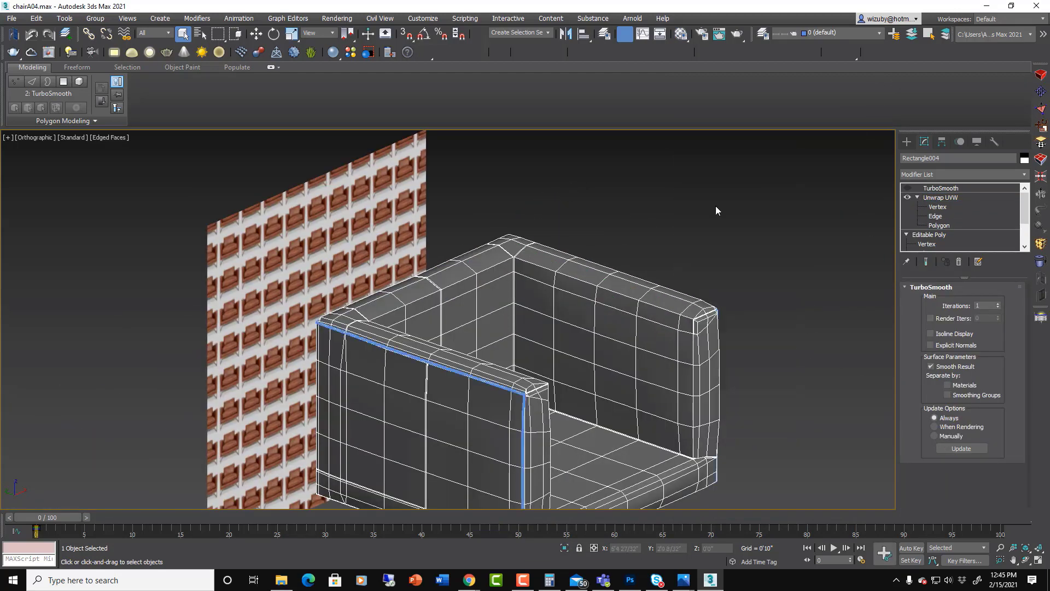
Enable the chair body's TurboSmooth modifier in the viewport and set its iterations to 2
key("F4")
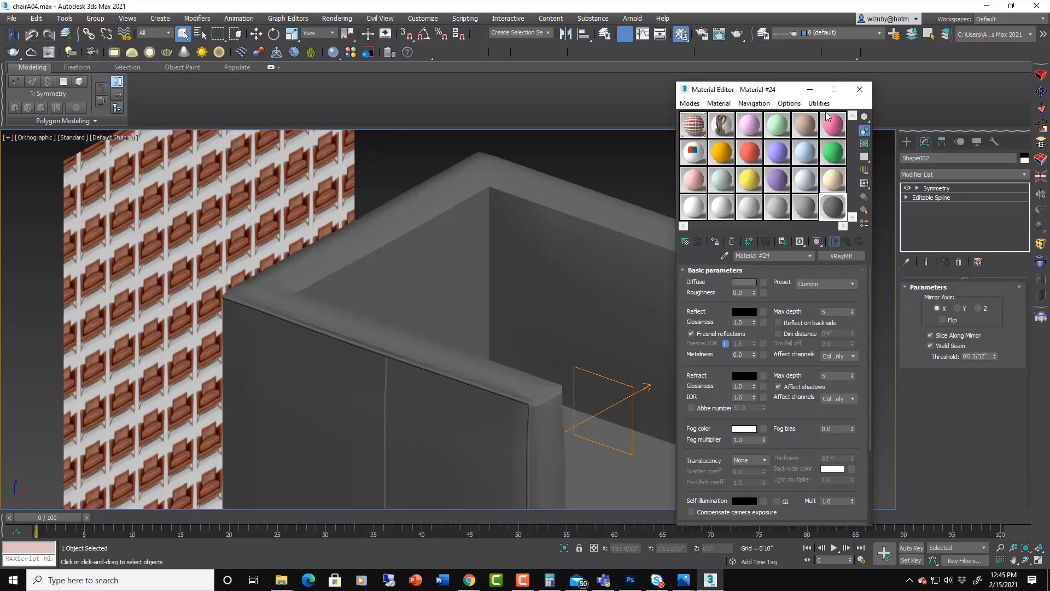
left_click(859, 89)
left_click(701, 168)
left_click(519, 390)
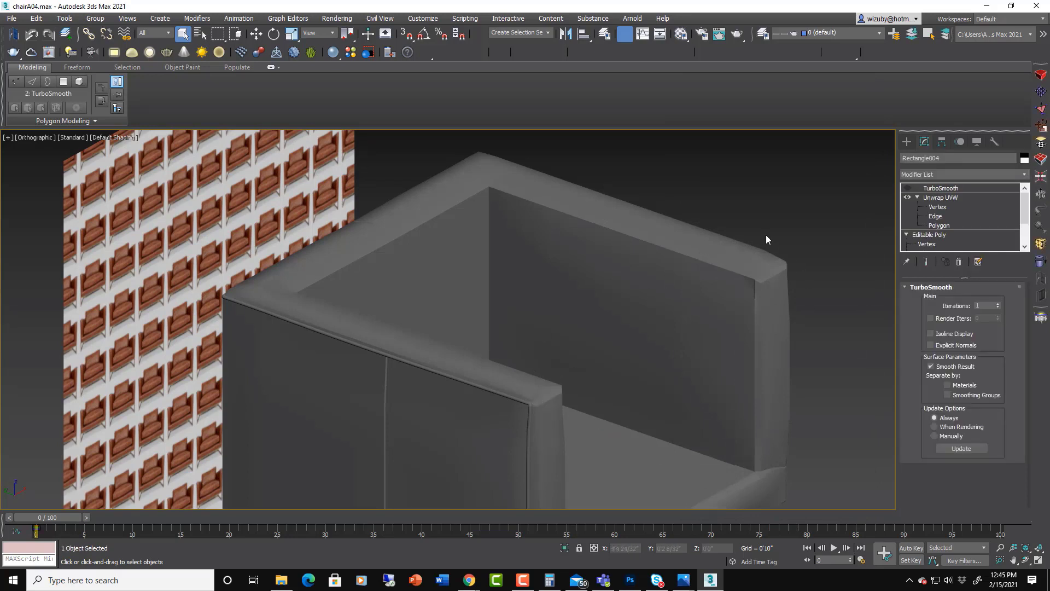
left_click(907, 190)
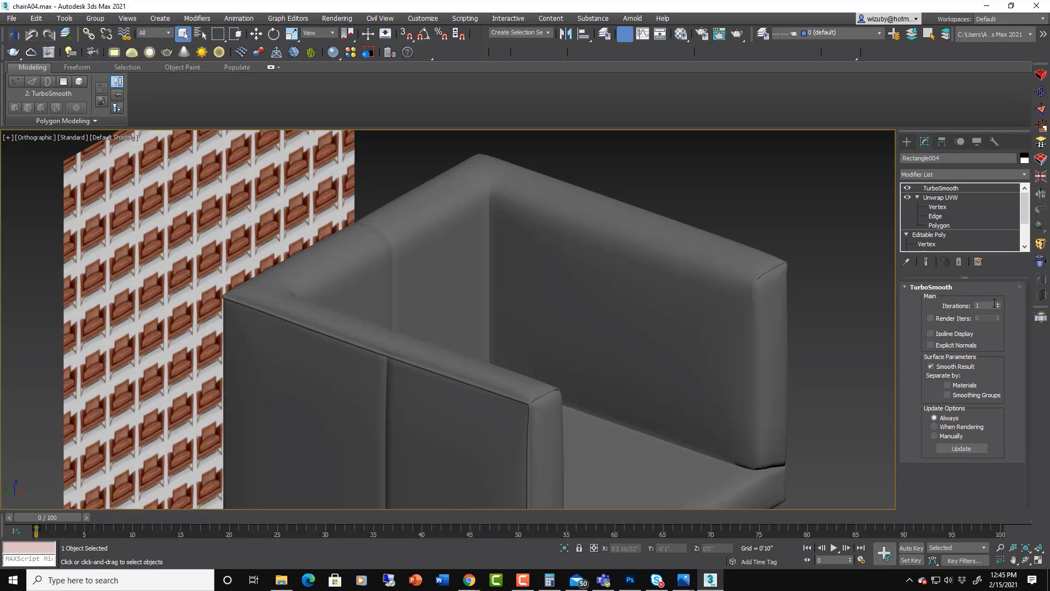
left_click(711, 189)
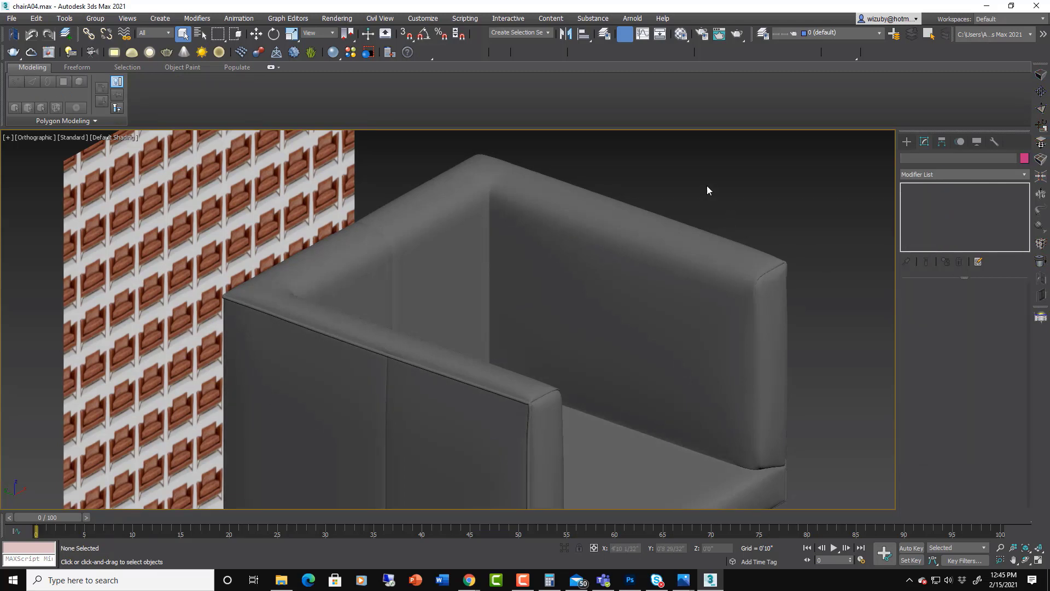
Inspect the smoothed chair body from a wider angle, with and without edged faces
scroll(710, 189, "down", 5)
left_click(689, 304)
mouse_move(689, 304)
middle_mouse_down("alt")
mouse_move(747, 364)
mouse_move(730, 356)
mouse_move(799, 264)
middle_mouse_up("alt")
key("F4")
left_click(799, 264)
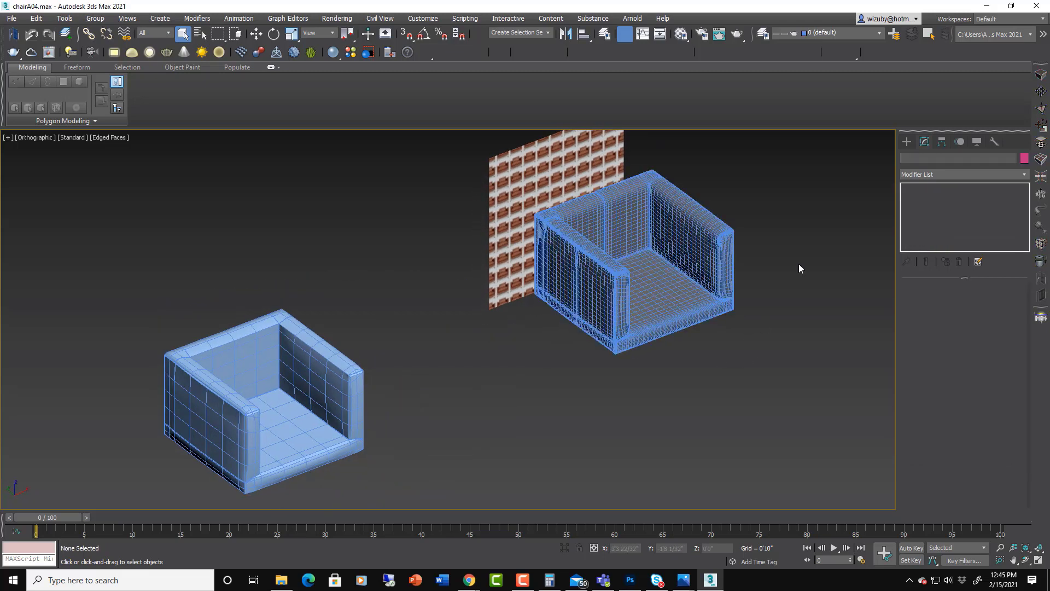
key("F4")
left_click(718, 244)
key("shift+z")
key("shift+z")
key("shift+z")
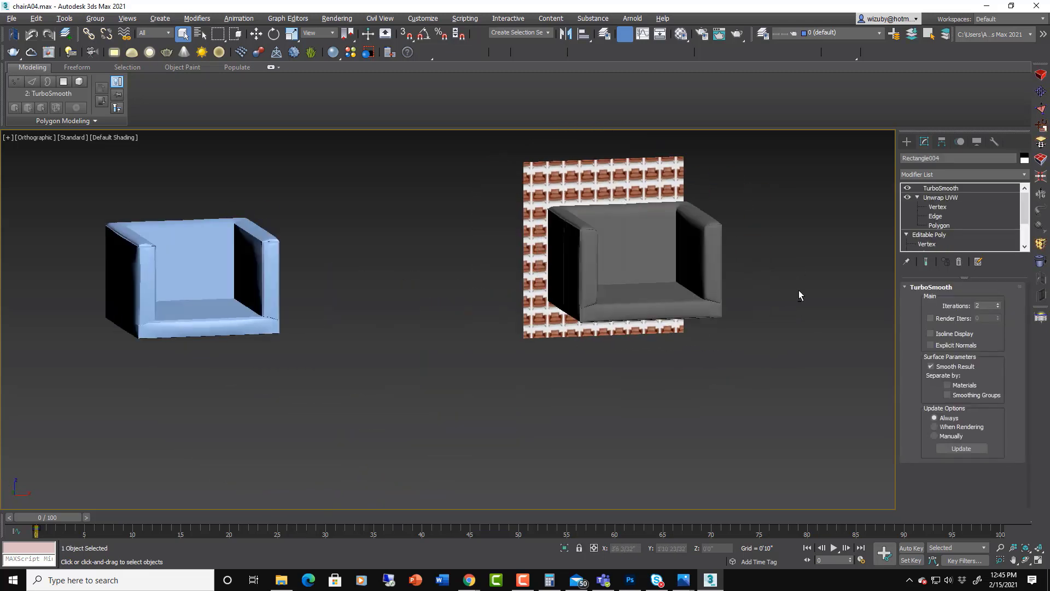
In the top view, draw a seat cushion box about 2'1" long, 1'10" wide and 4" high between the chair's arms
key("t")
key("z")
left_click(907, 141)
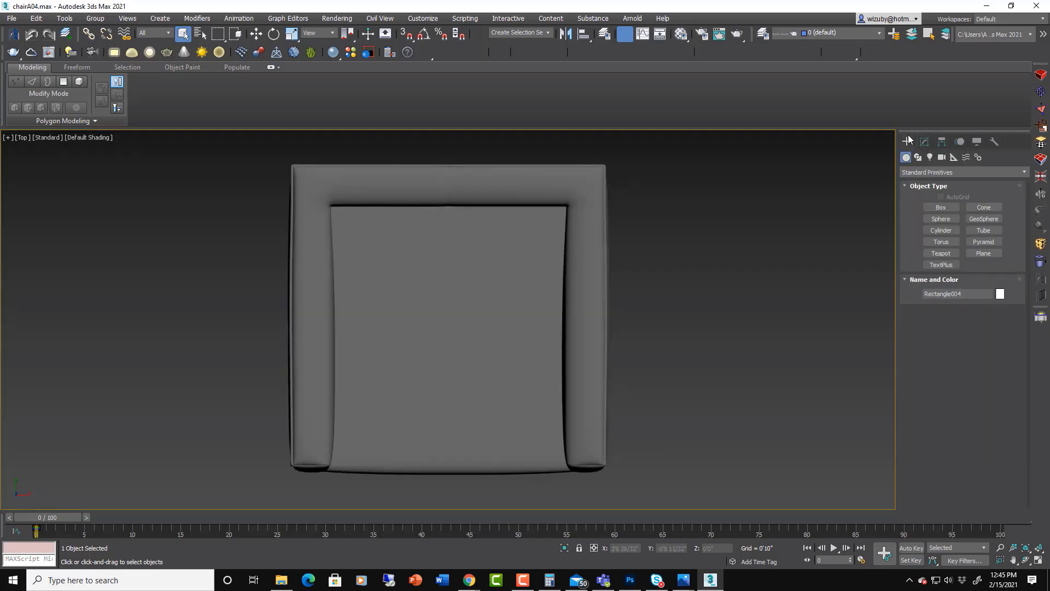
left_click(917, 157)
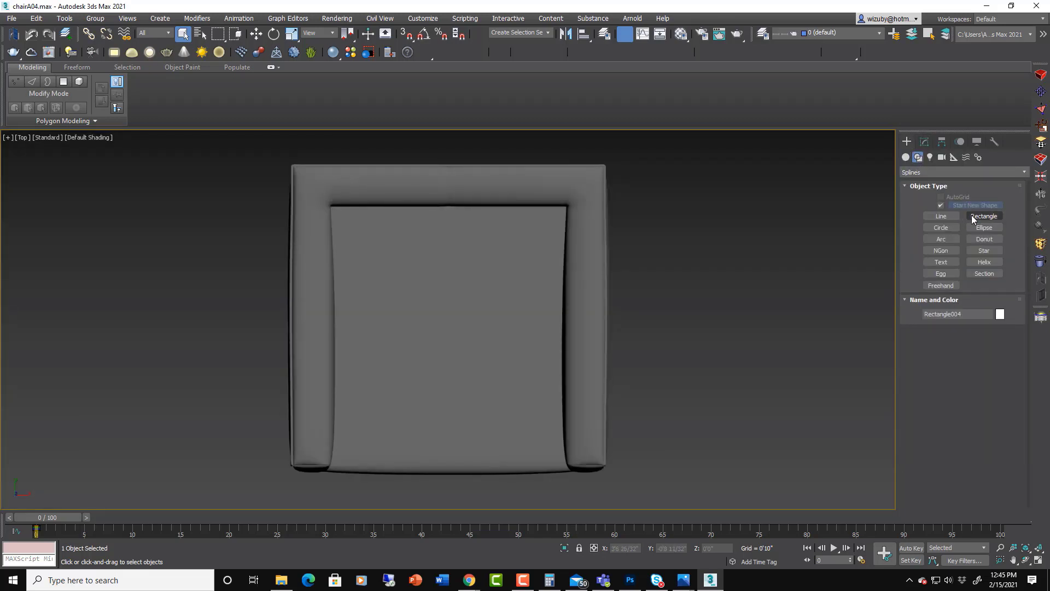
left_click(906, 158)
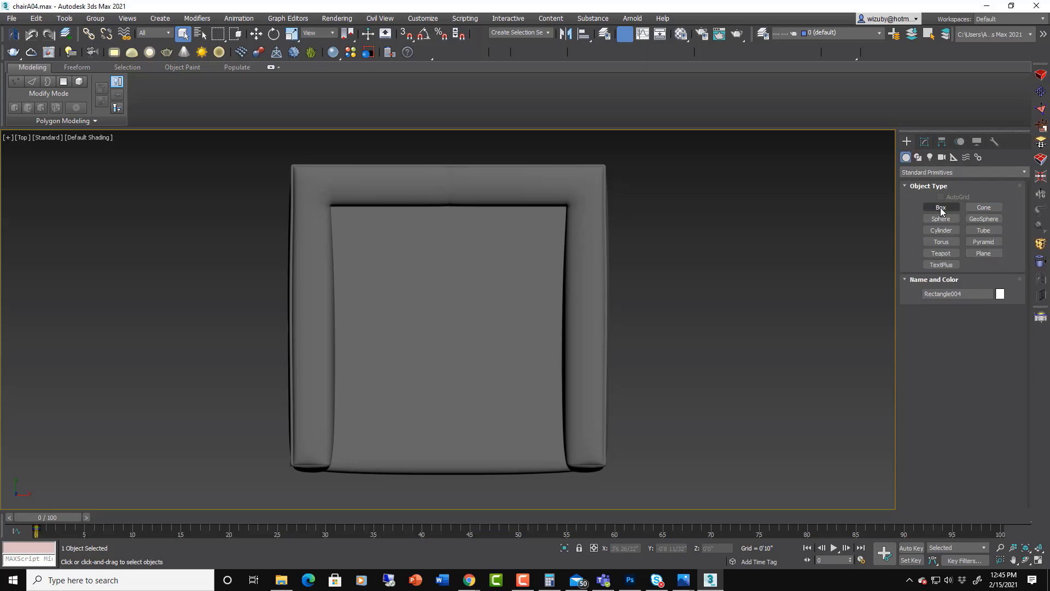
left_click(940, 207)
left_click_drag(561, 466, 336, 211)
key("F3")
left_click(433, 211)
In the front view, move the cushion box vertically to sit just above the chair's seat base
key("f")
key("z")
scroll(647, 335, "down", 6)
middle_click_drag(647, 336, 614, 456)
key("F3")
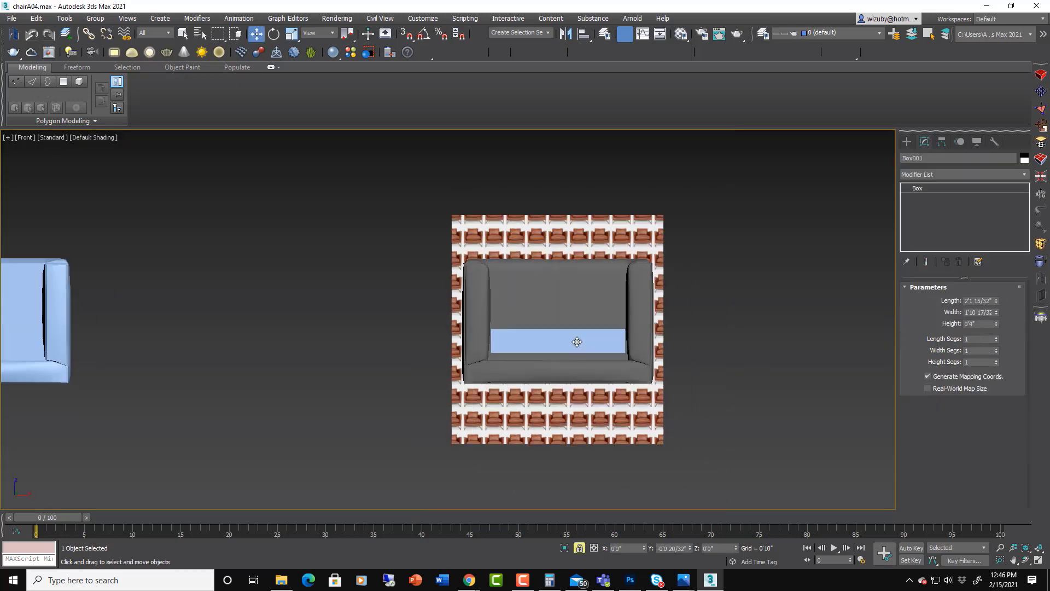
left_click_drag(577, 344, 583, 347)
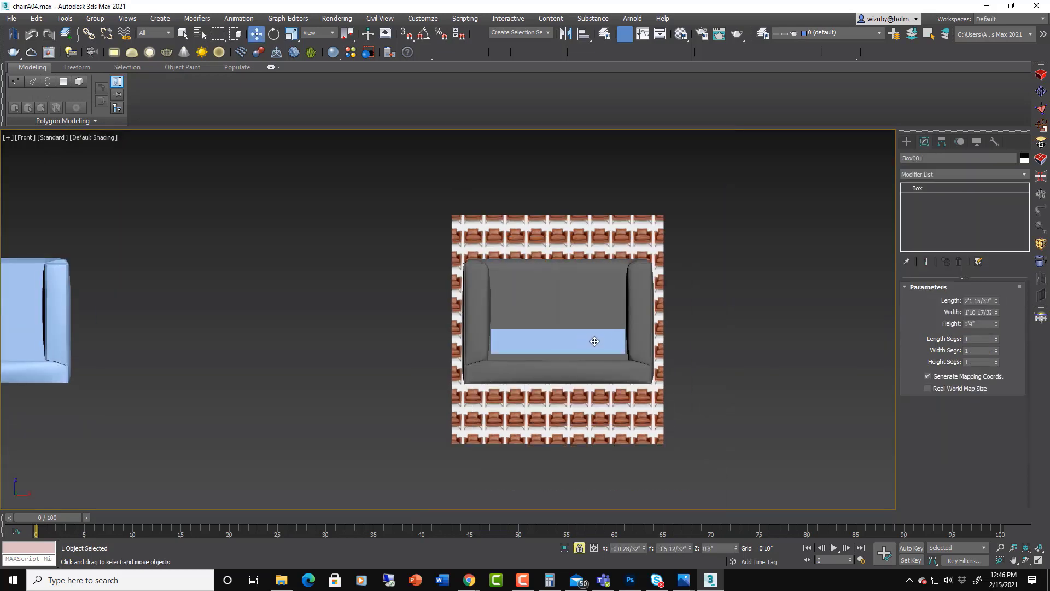
key("space")
Set the U and V tiling of the reference plane's chair_front.jpg diffuse bitmap to 1
left_click(653, 232)
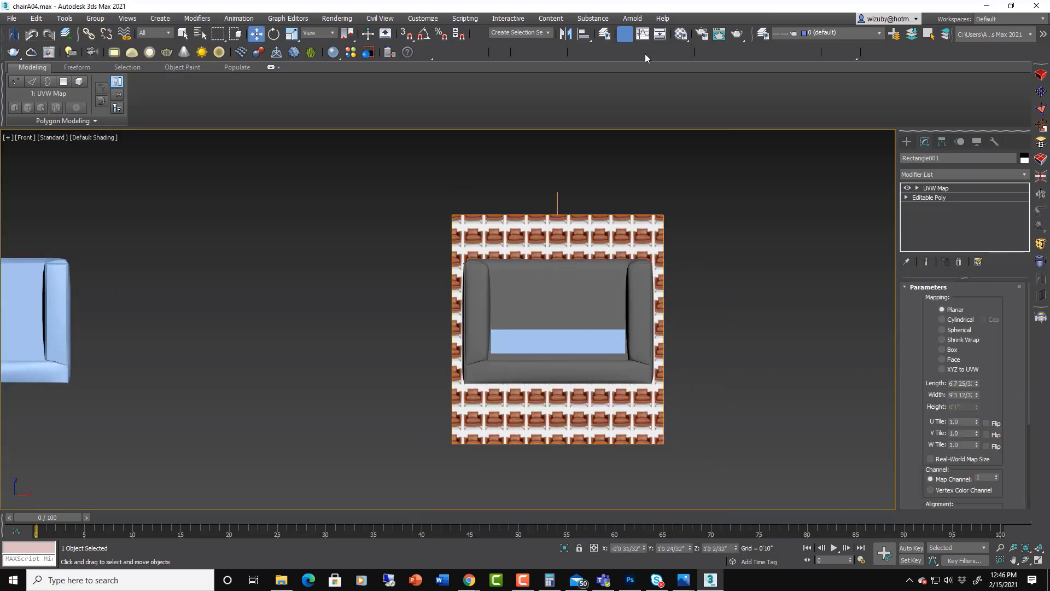
left_click(680, 34)
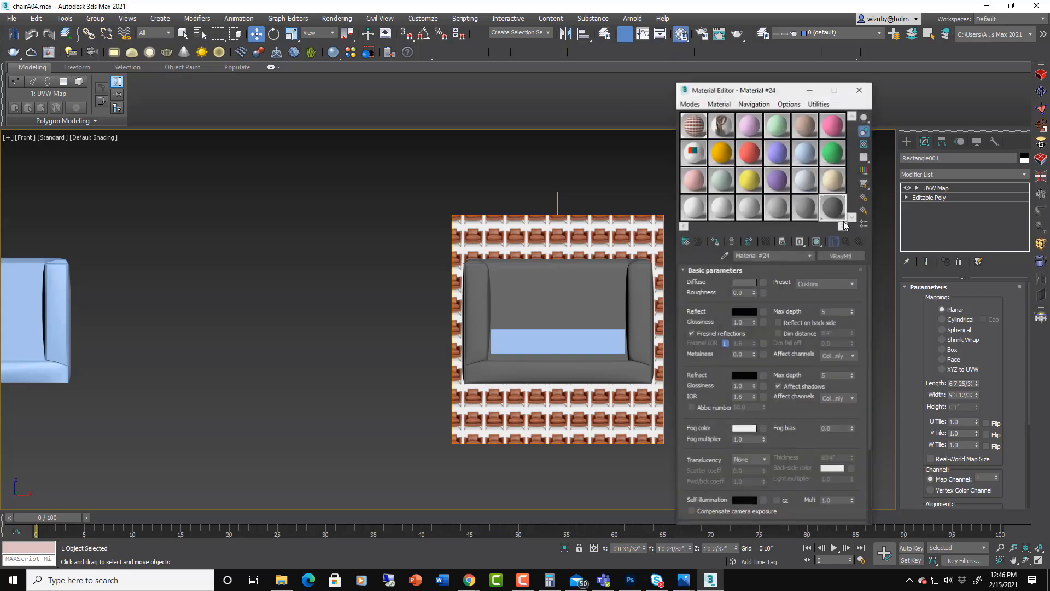
left_click(694, 125)
left_click(758, 291)
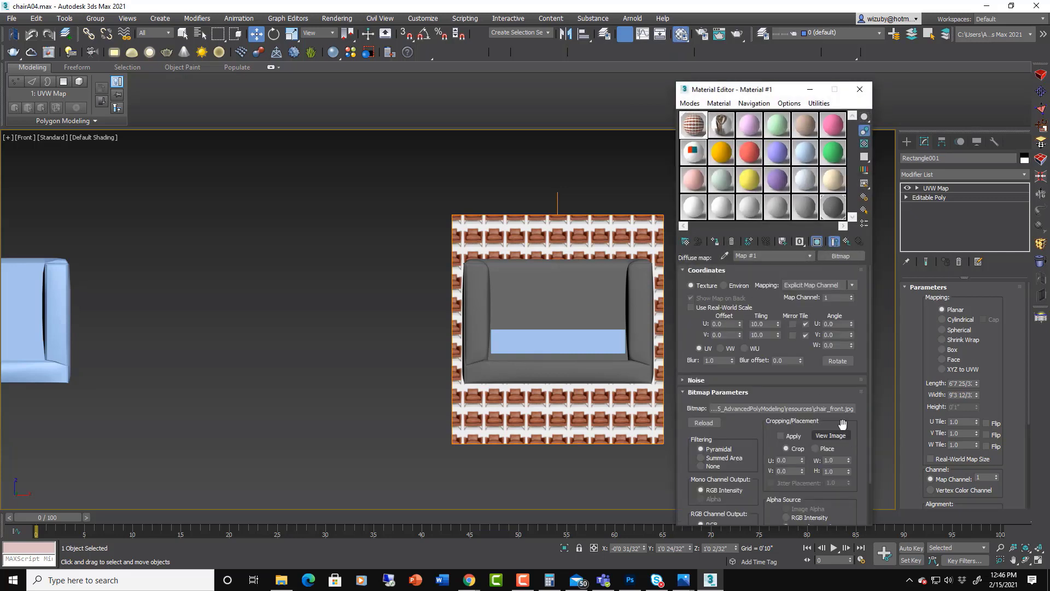
double_click(763, 323)
left_click(769, 324)
type("1")
key("Tab")
type("1")
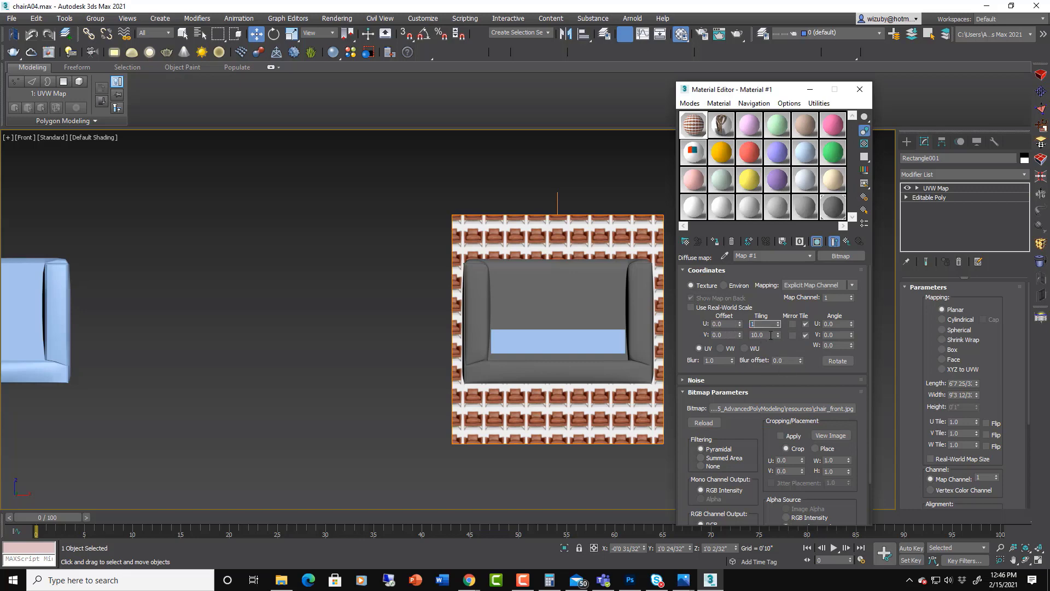
key("Return")
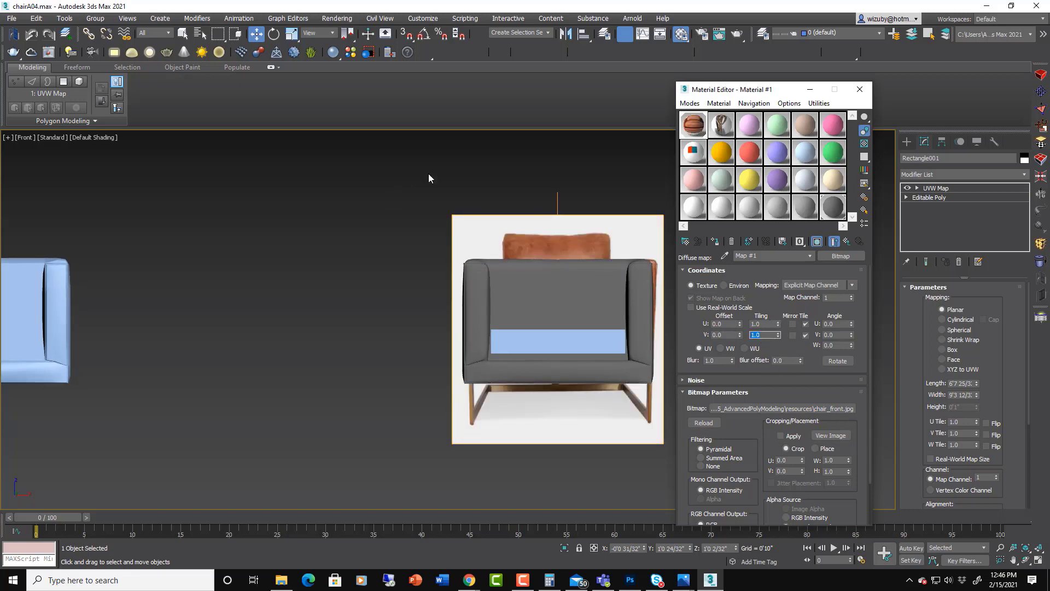
Compare the cushion box with the front reference image and convert the box to an Editable Poly
left_click(560, 145)
left_click(582, 348)
key("F3")
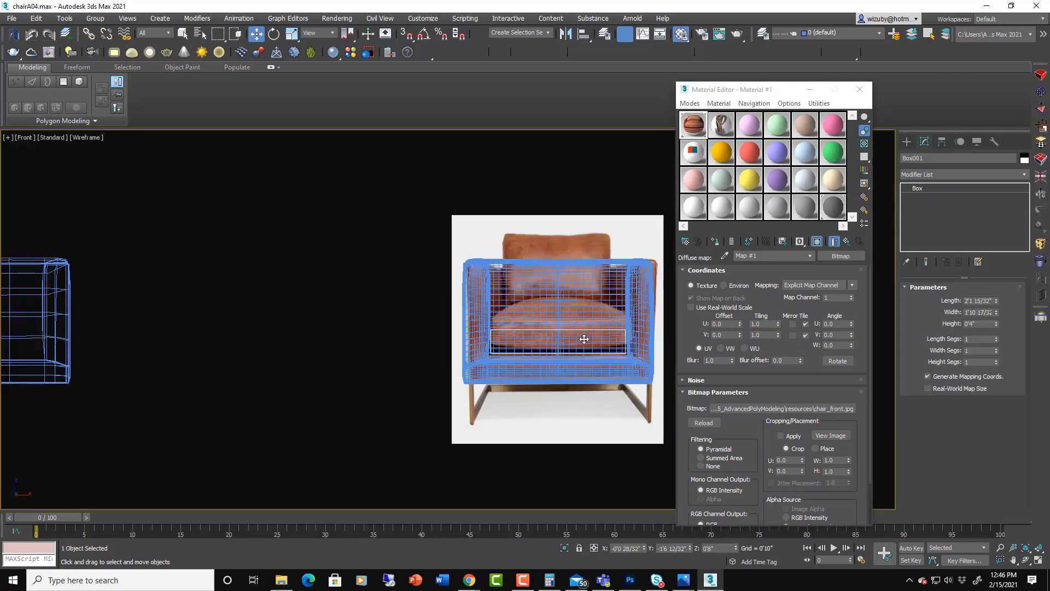
scroll(584, 338, "up", 2)
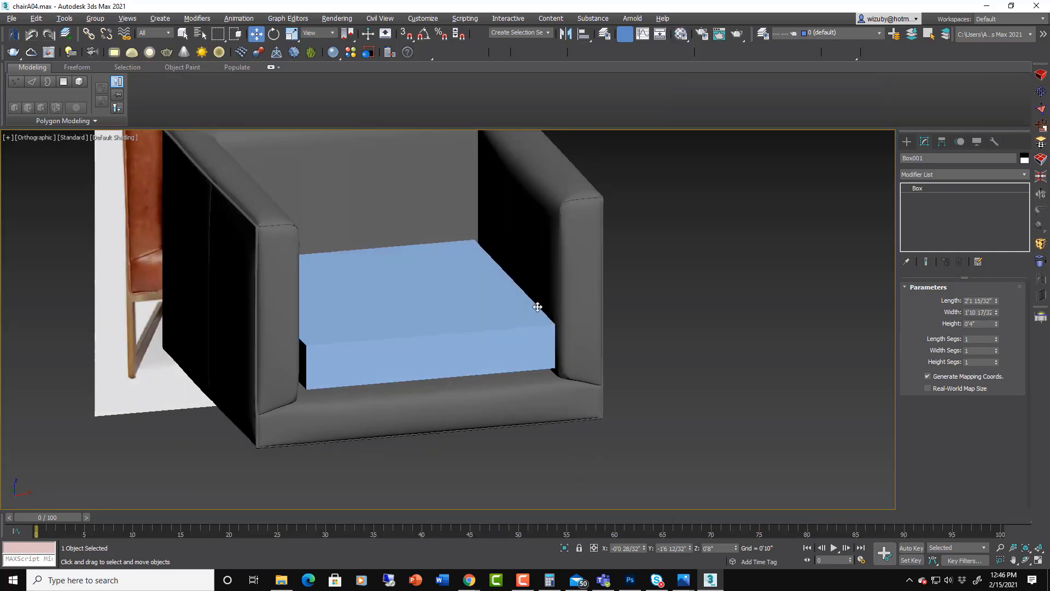
key("F4")
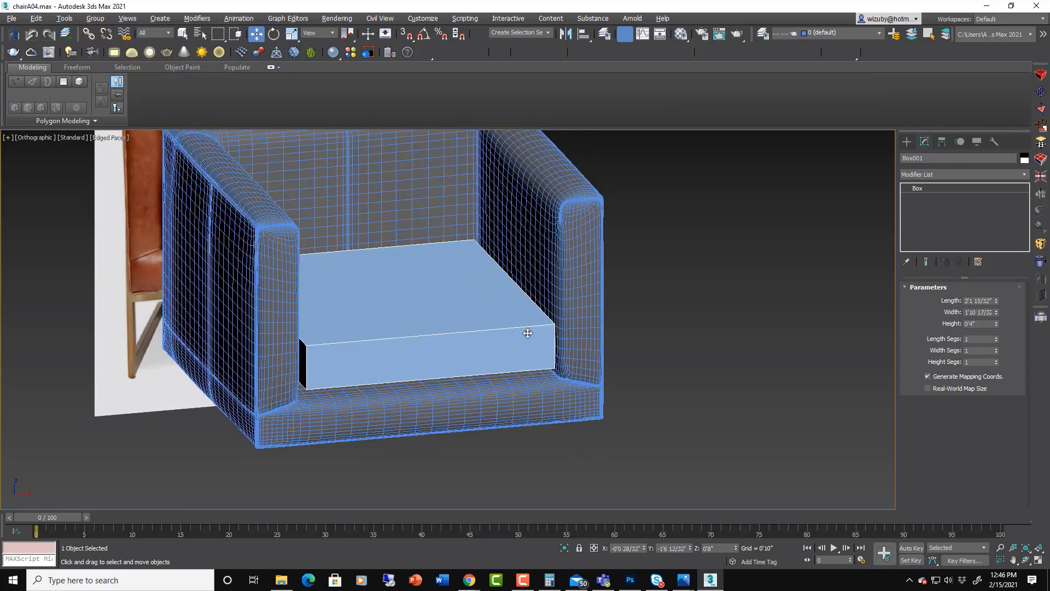
right_click(489, 312)
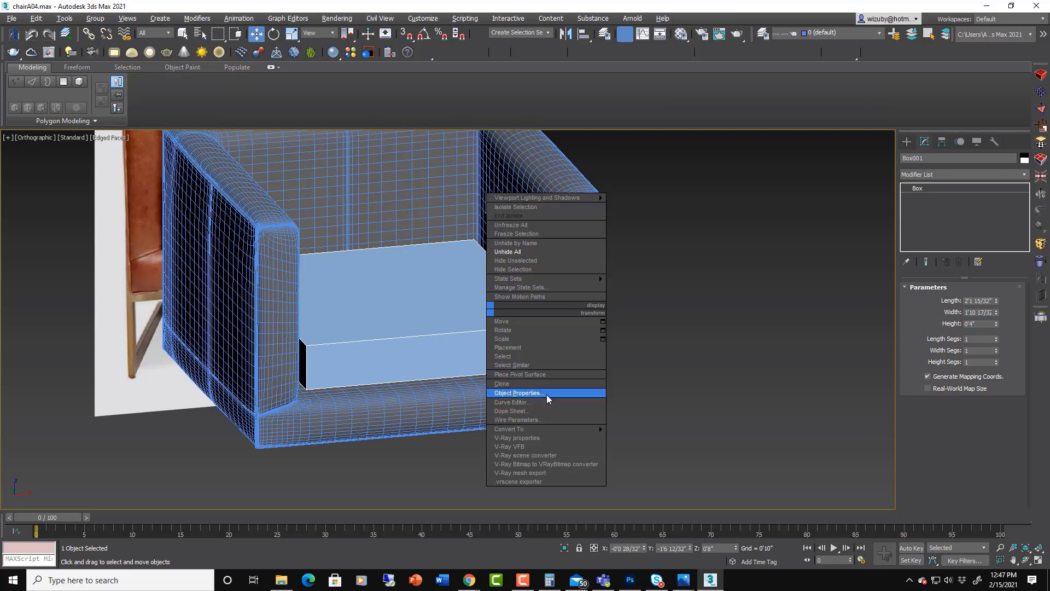
mouse_move(554, 429)
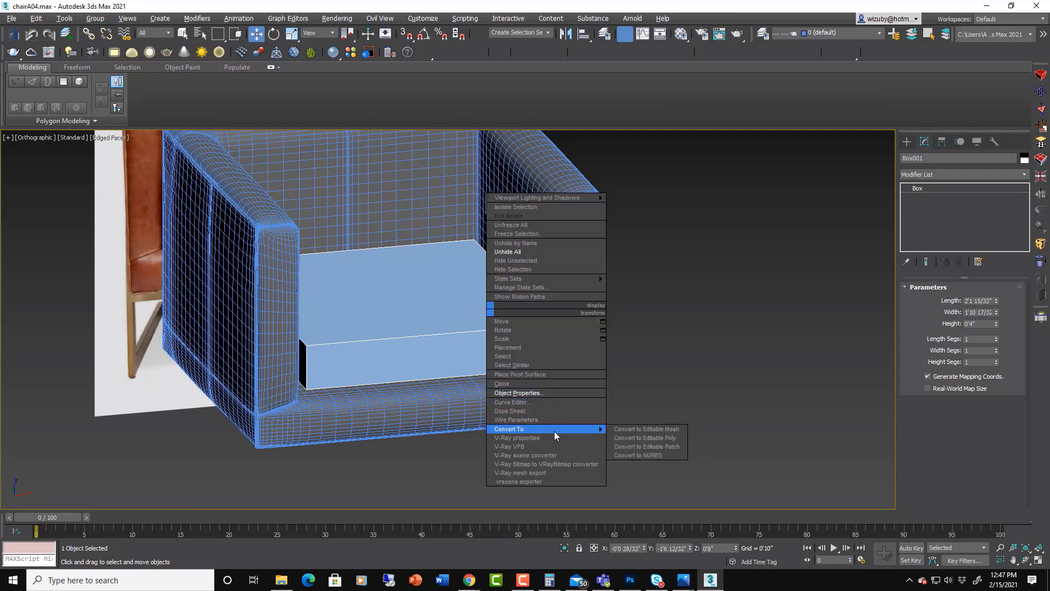
left_click(665, 439)
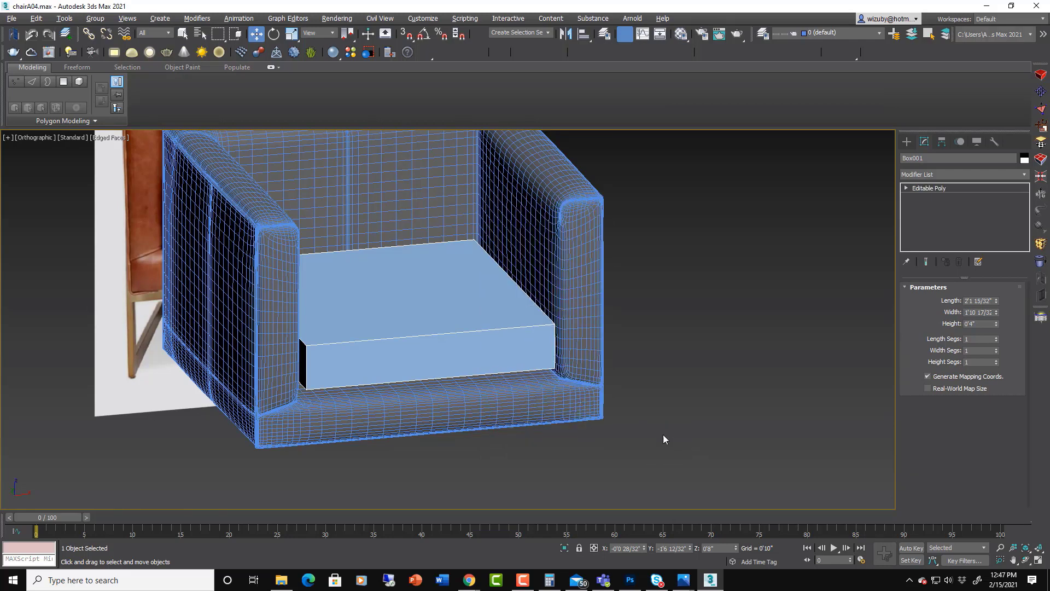
Connect the four widthwise edges of the cushion box with 5 segments
left_click(952, 301)
middle_click_drag(436, 431, 422, 384, "alt")
left_click_drag(422, 387, 381, 207)
left_click(998, 494)
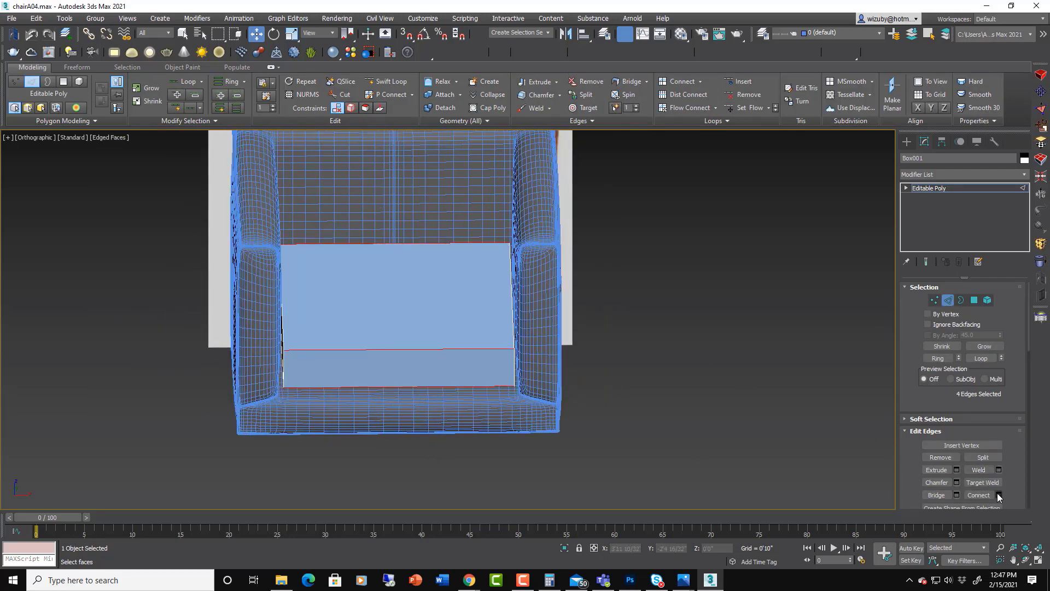
left_click_drag(457, 316, 457, 312)
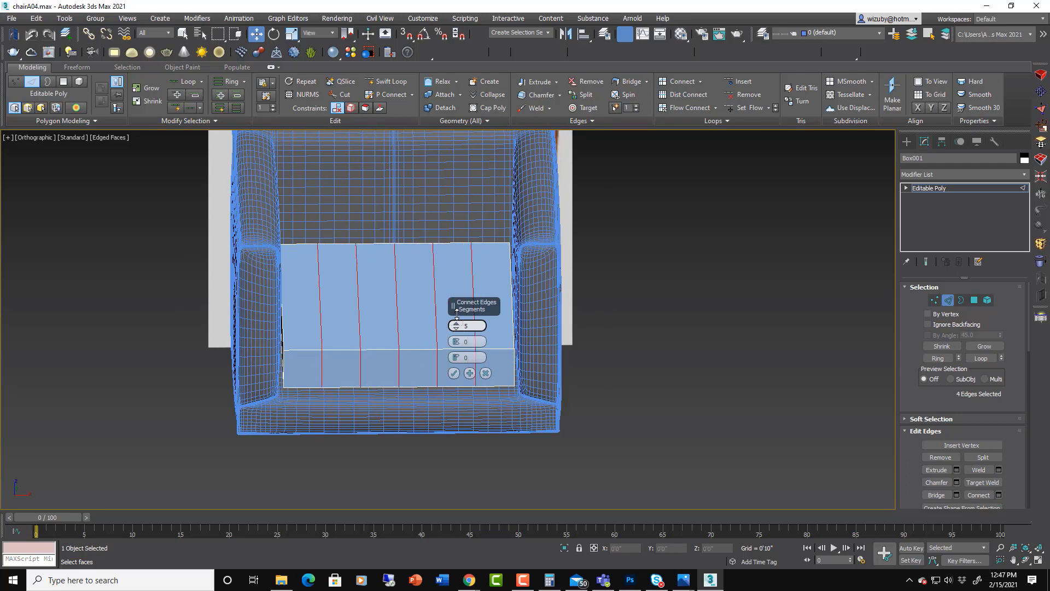
left_click(453, 373)
Connect the cushion's front-to-back edges with 6 segments across its width
key("t")
scroll(651, 391, "down", 3)
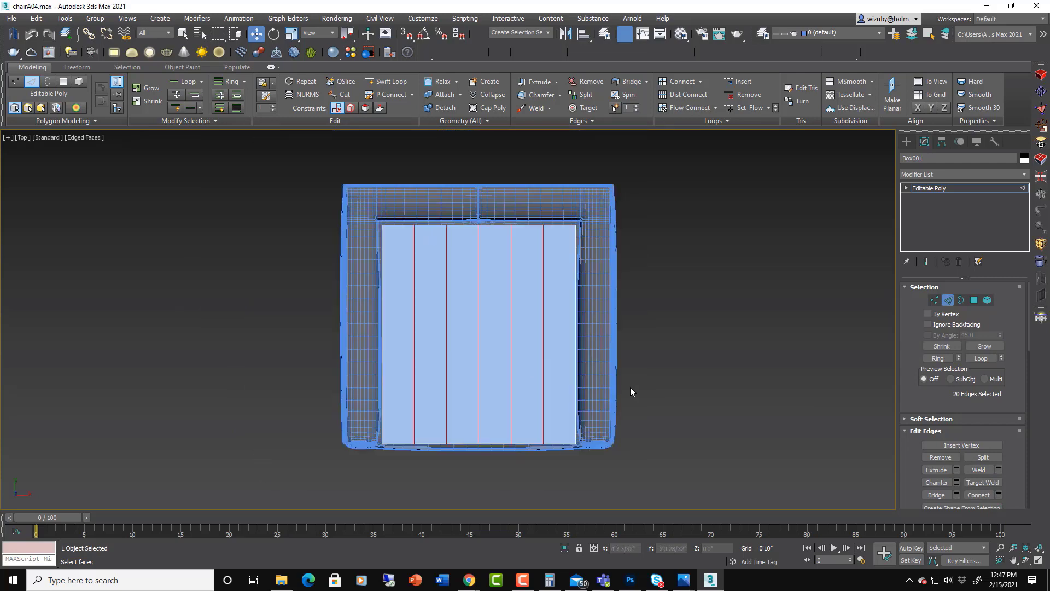
left_click(998, 495)
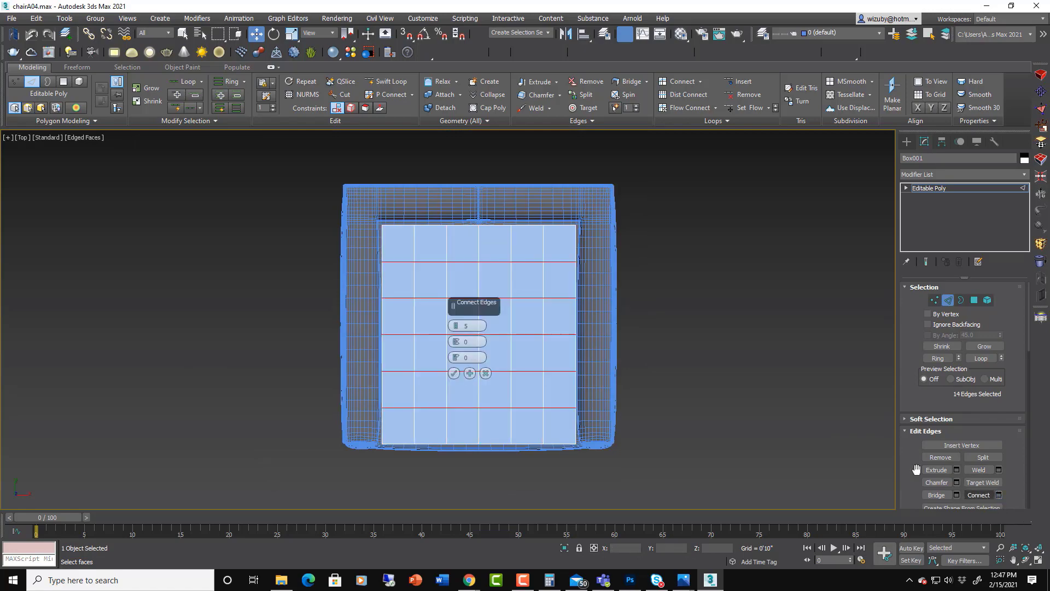
left_click(457, 324)
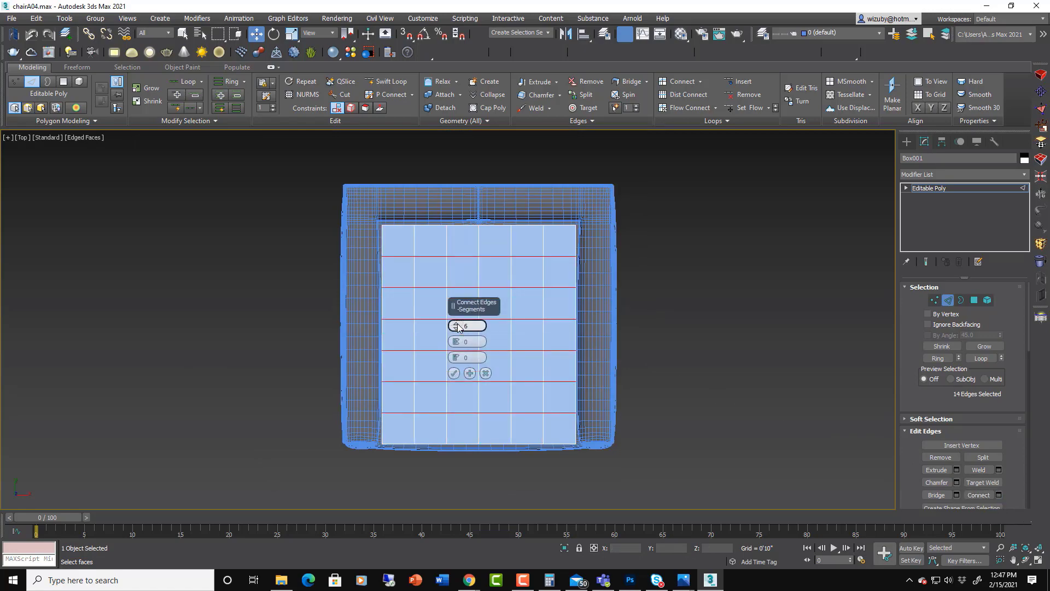
left_click(453, 373)
Select the 20 inner polygons on top of the cushion, leaving a one-polygon border all round
middle_click_drag(572, 403, 653, 326, "alt")
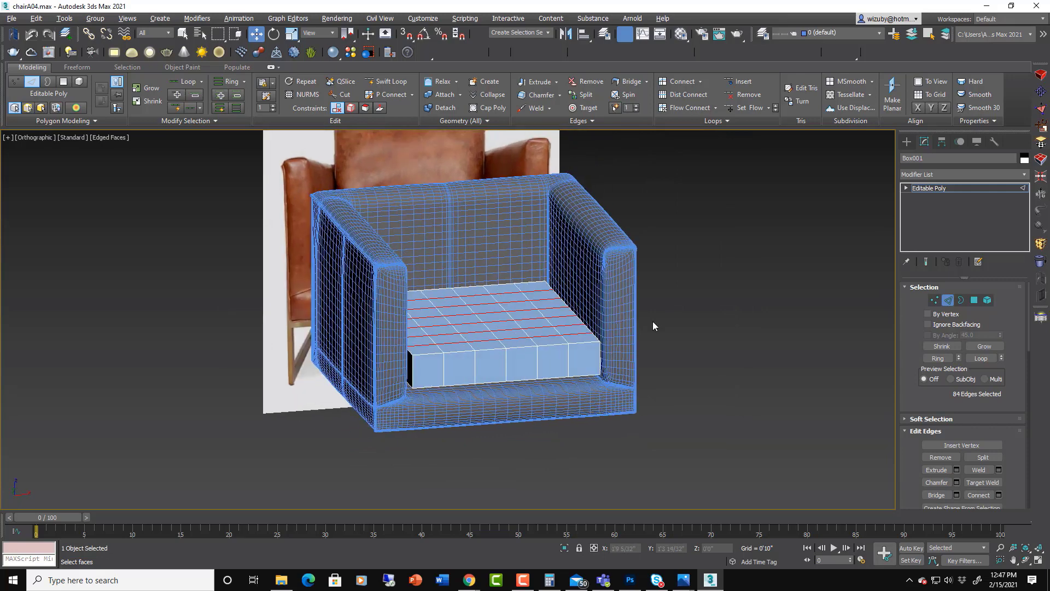
left_click(974, 299)
left_click(447, 339)
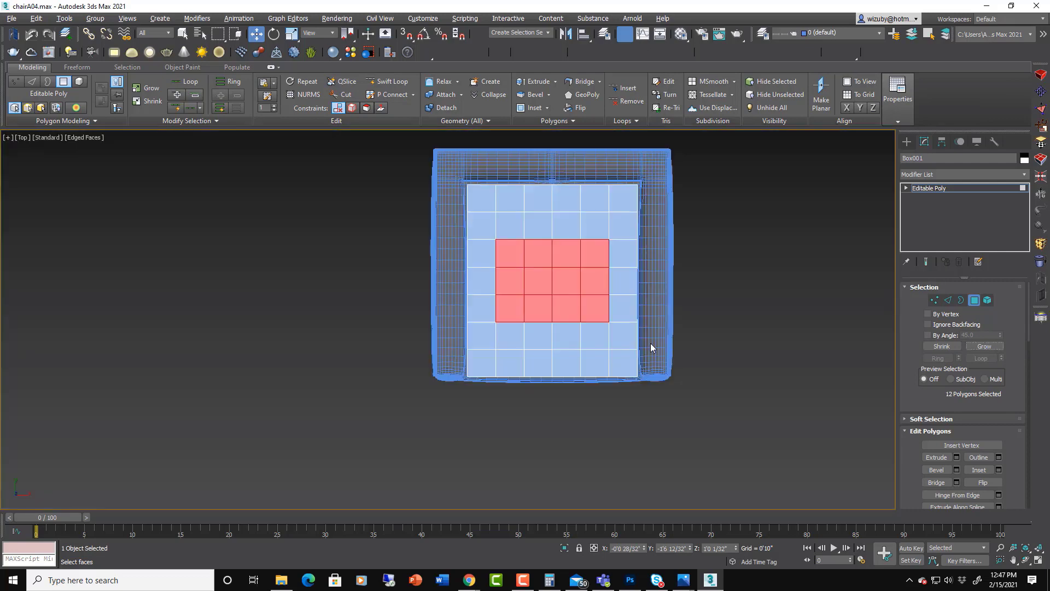
left_click(595, 335, "ctrl")
left_click(565, 336, "ctrl")
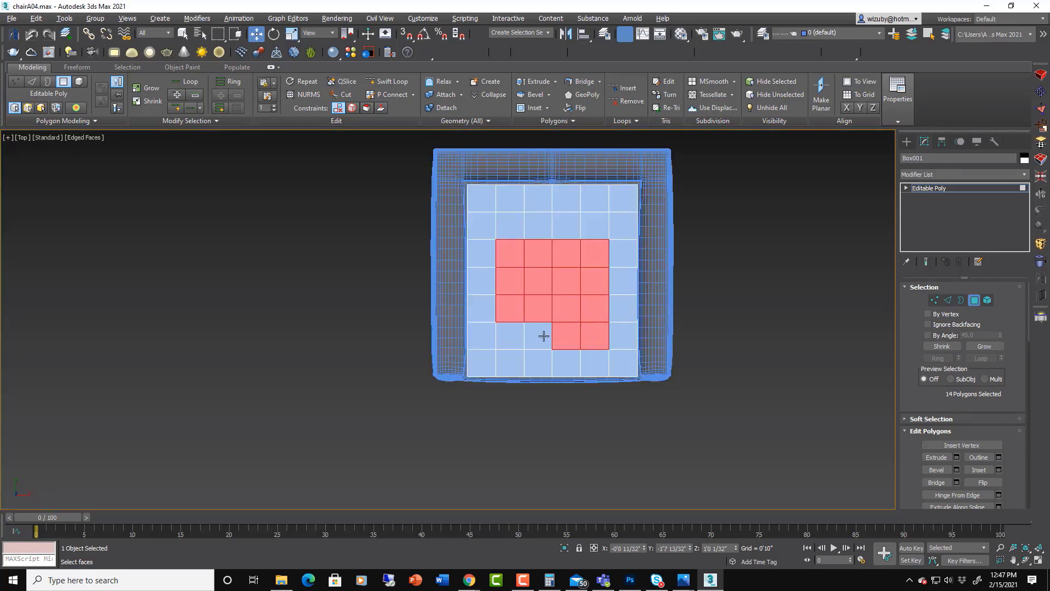
left_click(542, 336, "ctrl")
left_click(497, 340, "ctrl")
left_click(504, 226, "ctrl")
left_click(533, 226, "ctrl")
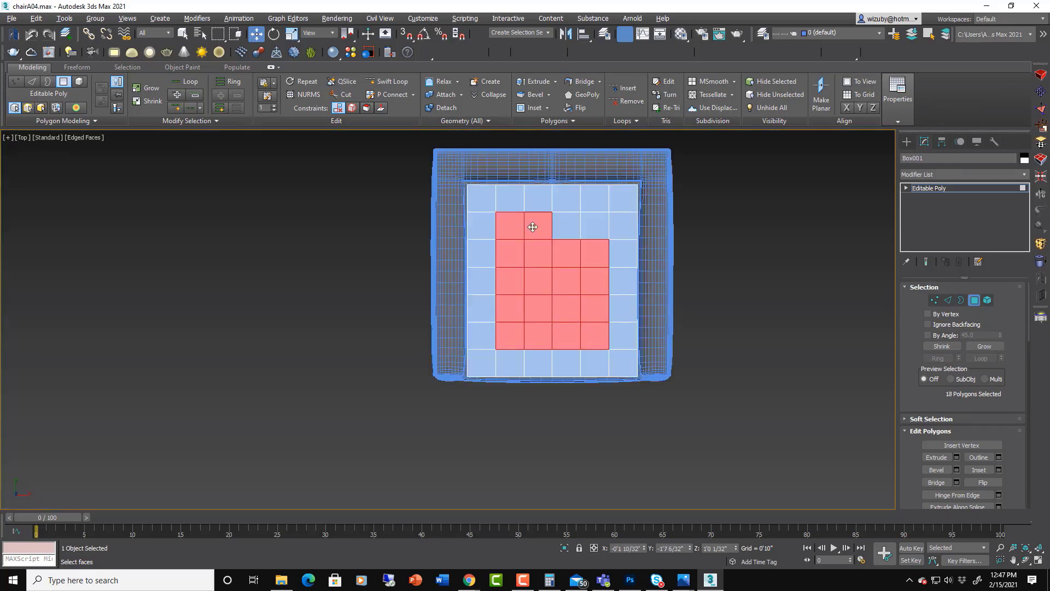
left_click(567, 224, "ctrl")
left_click(594, 225, "ctrl")
Check the cushion's crown in chair_front.jpg and raise the selected top polygons about 0'1 18/32" in the front view
left_click(683, 580)
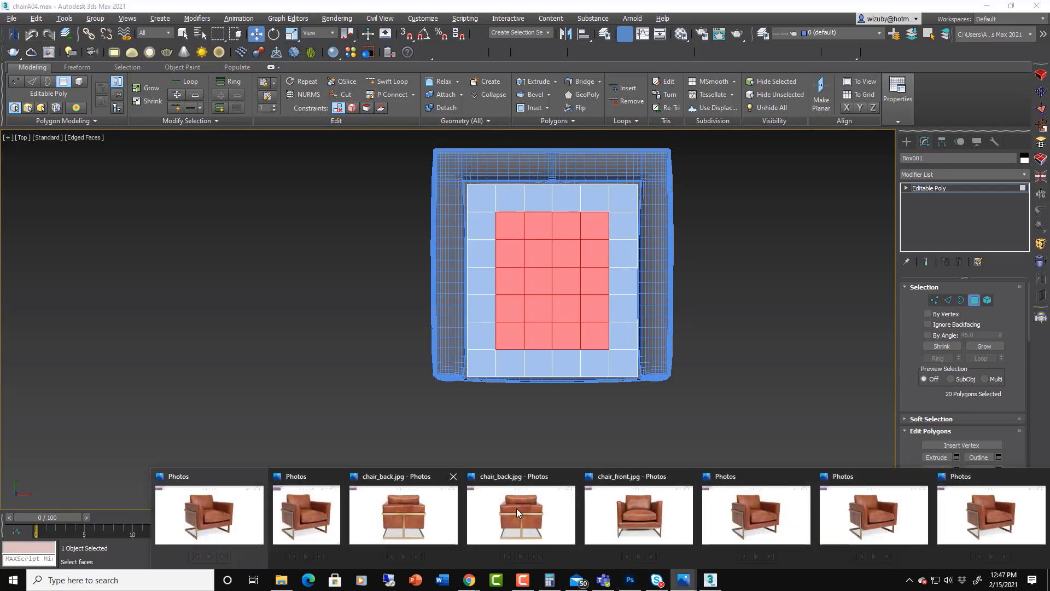
left_click(644, 508)
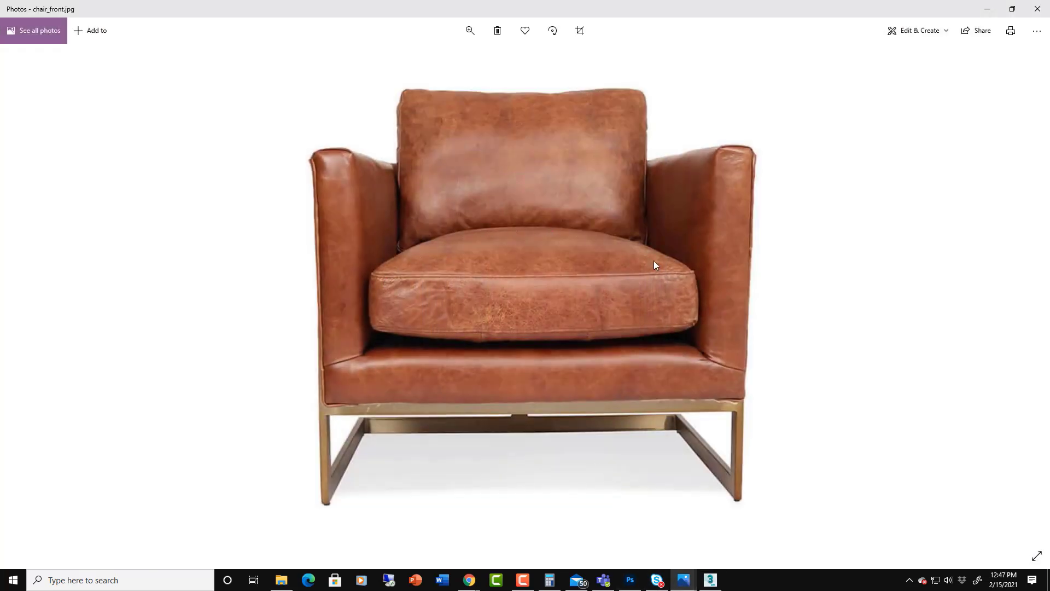
left_click(988, 9)
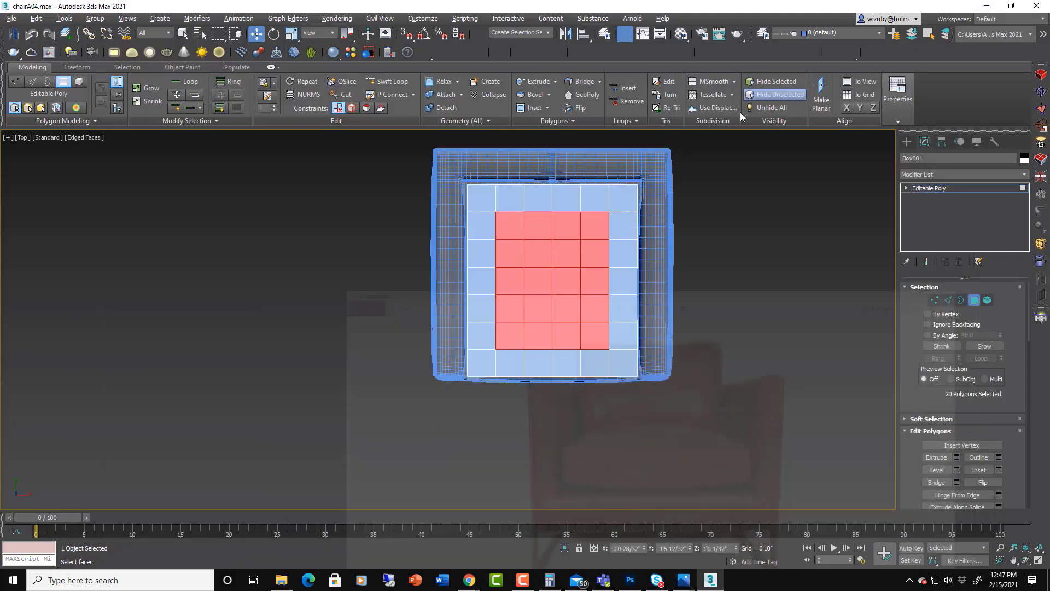
key("f")
scroll(584, 290, "down", 2)
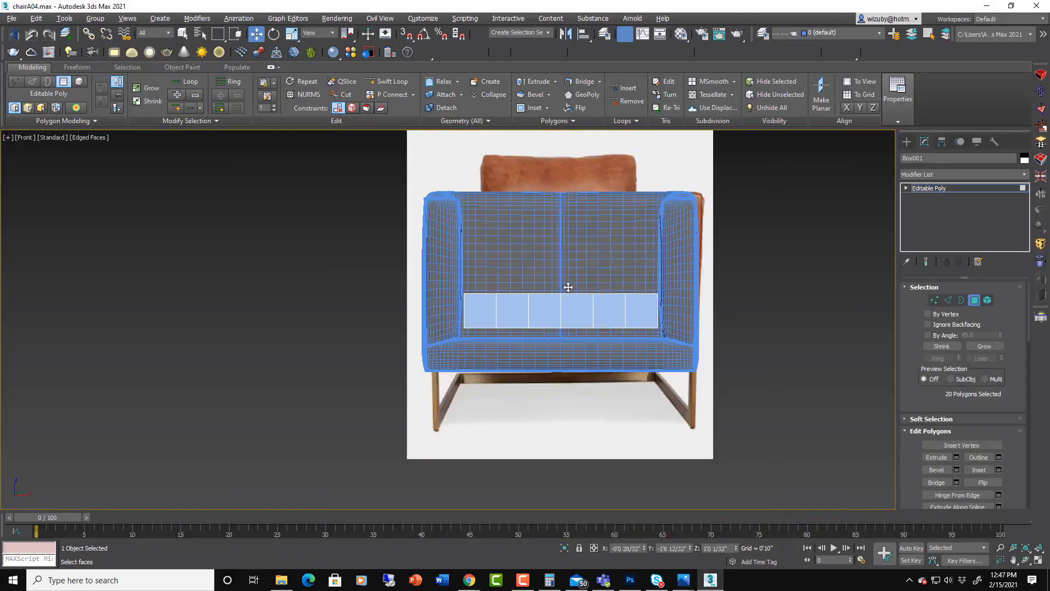
left_click_drag(567, 282, 569, 270)
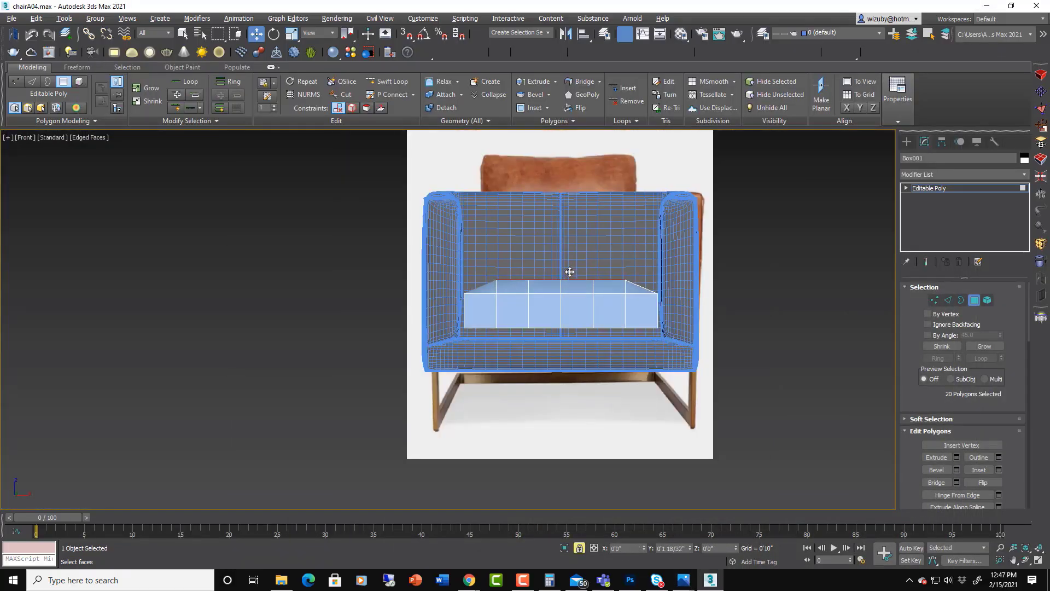
mouse_move(640, 365)
middle_mouse_down("alt")
mouse_move(629, 337)
mouse_move(621, 355)
middle_mouse_up("alt")
key("F3")
key("f")
scroll(695, 326, "down", 6)
key("F3")
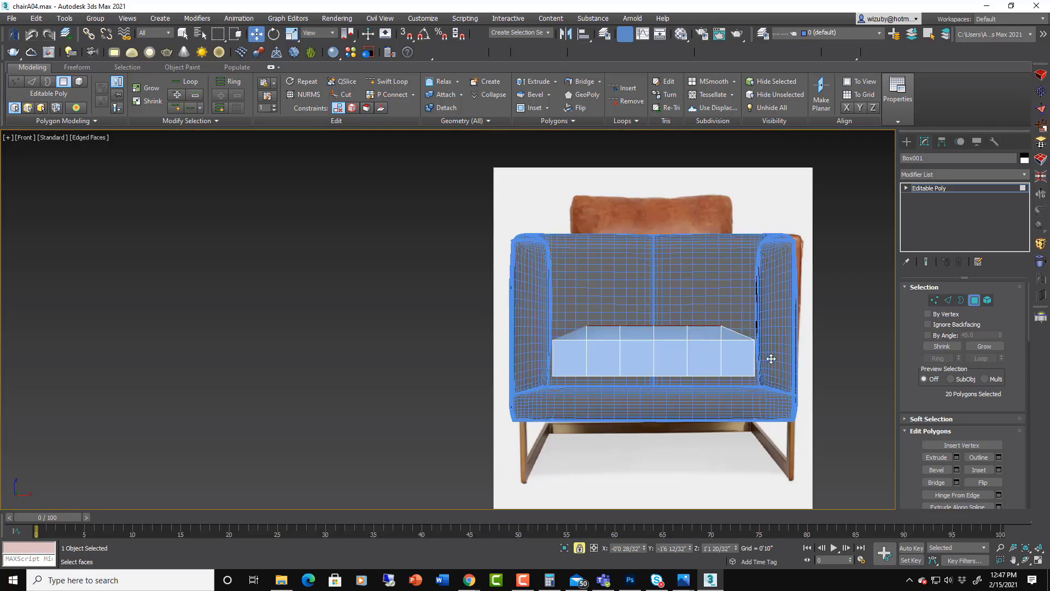
Add a Symmetry modifier to the whole cushion with Z as the mirror axis
left_click(974, 299)
left_click(1023, 173)
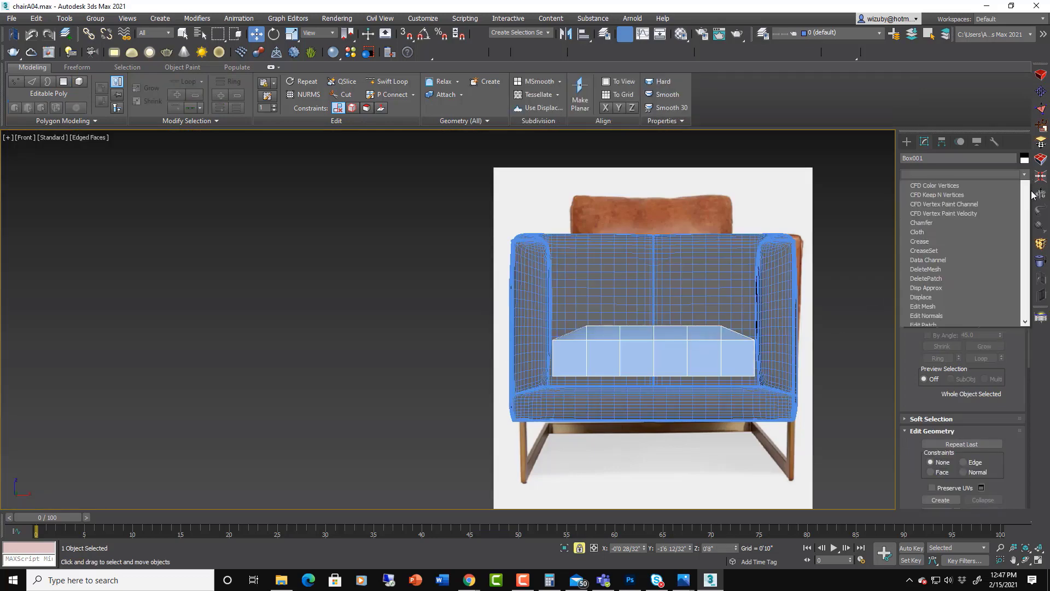
left_click_drag(1027, 206, 1027, 451)
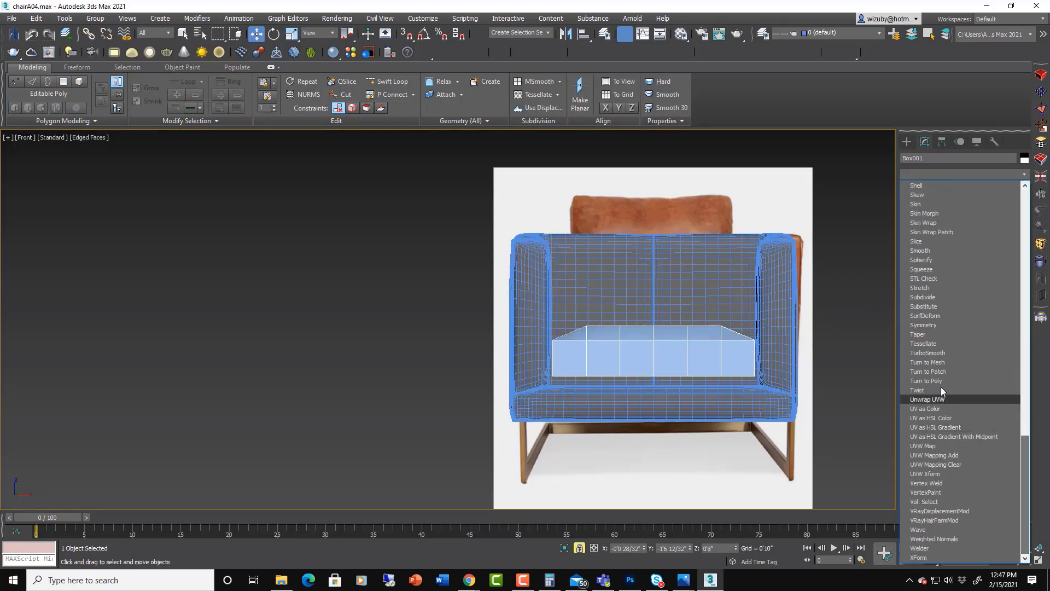
left_click(926, 326)
left_click(960, 308)
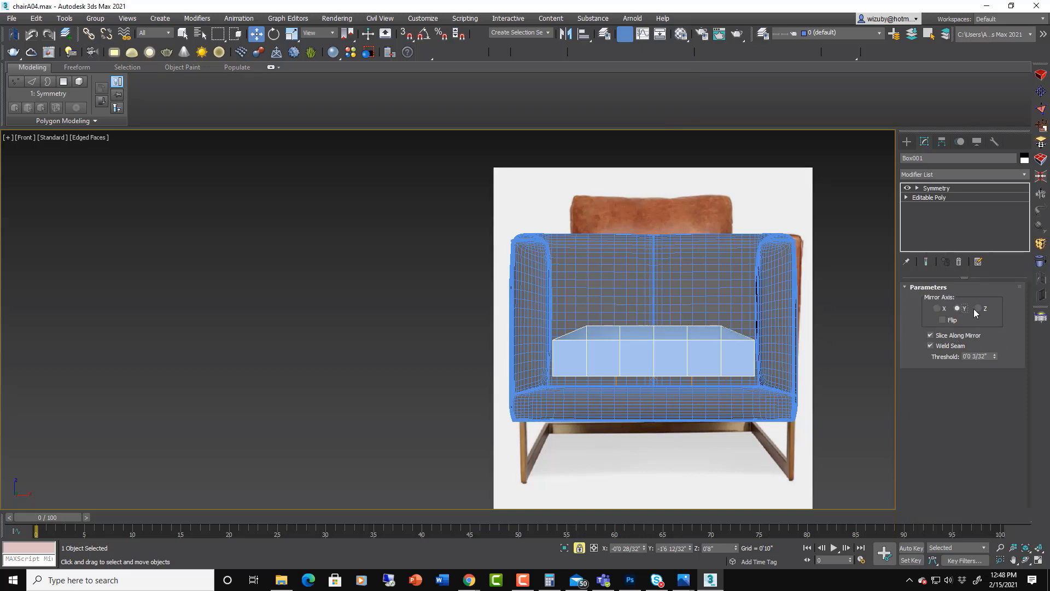
left_click(979, 309)
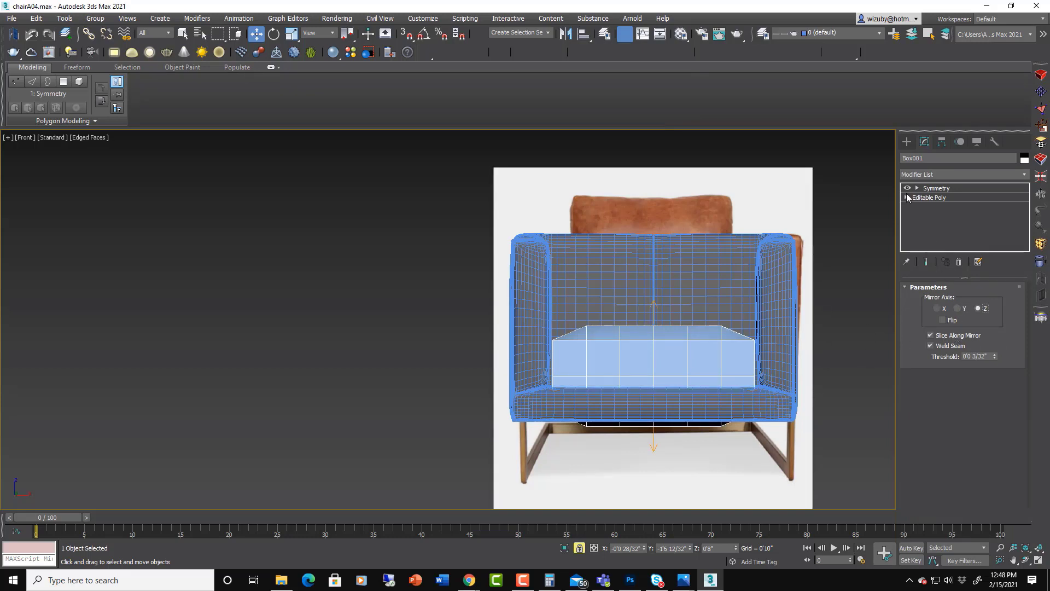
Raise the Symmetry mirror plane to about Z 0'10 11/32" and convert the cushion to an Editable Poly
left_click(918, 188)
left_click(935, 198)
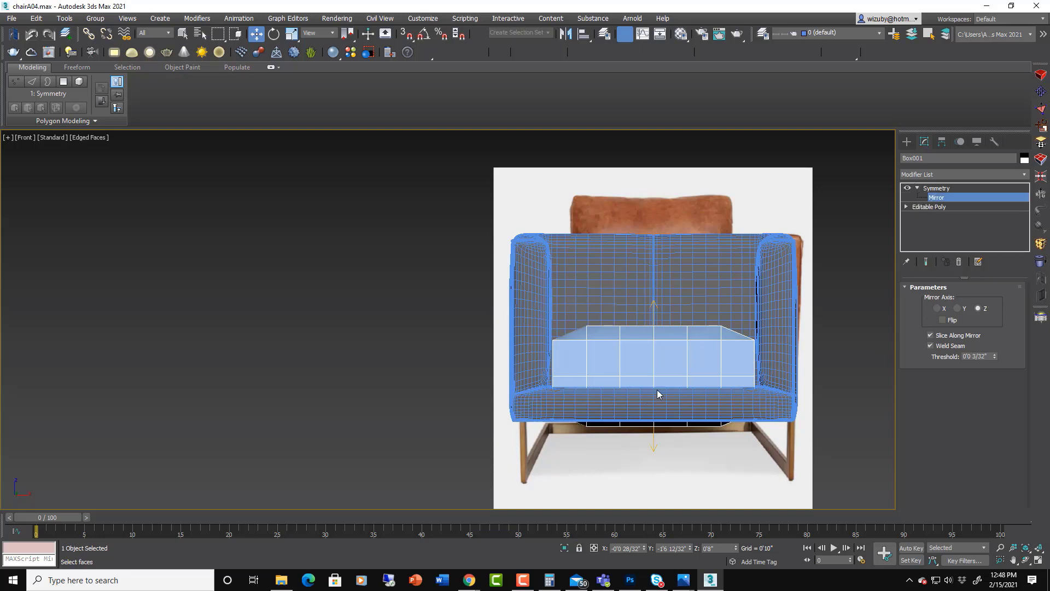
left_click_drag(655, 387, 658, 368)
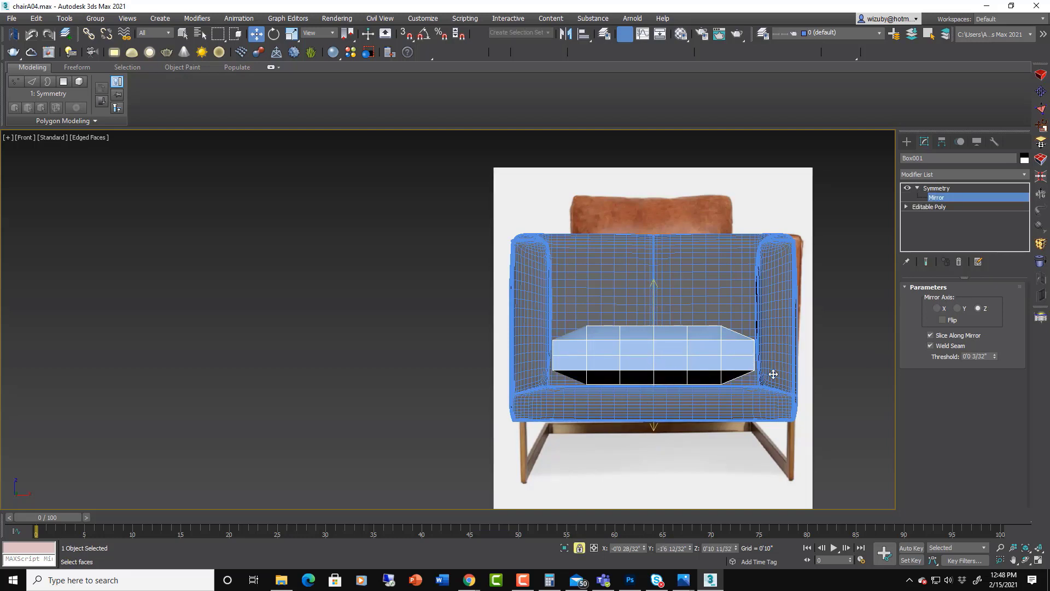
right_click(698, 350)
mouse_move(777, 463)
left_click(846, 473)
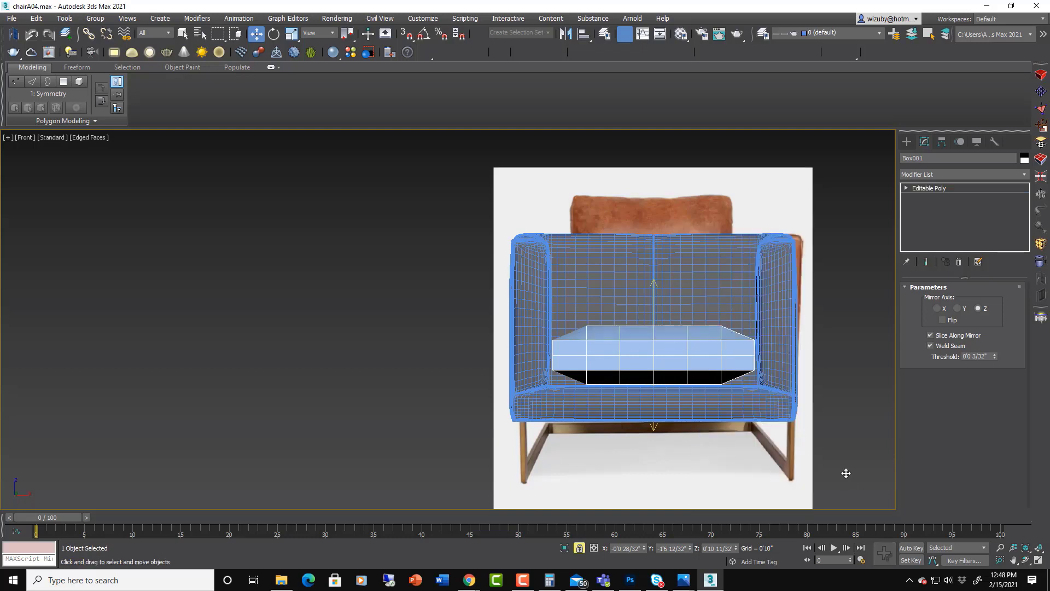
Select the edge loop around the cushion's mid-height and scale it slightly outward so the sides bulge
left_click(949, 300)
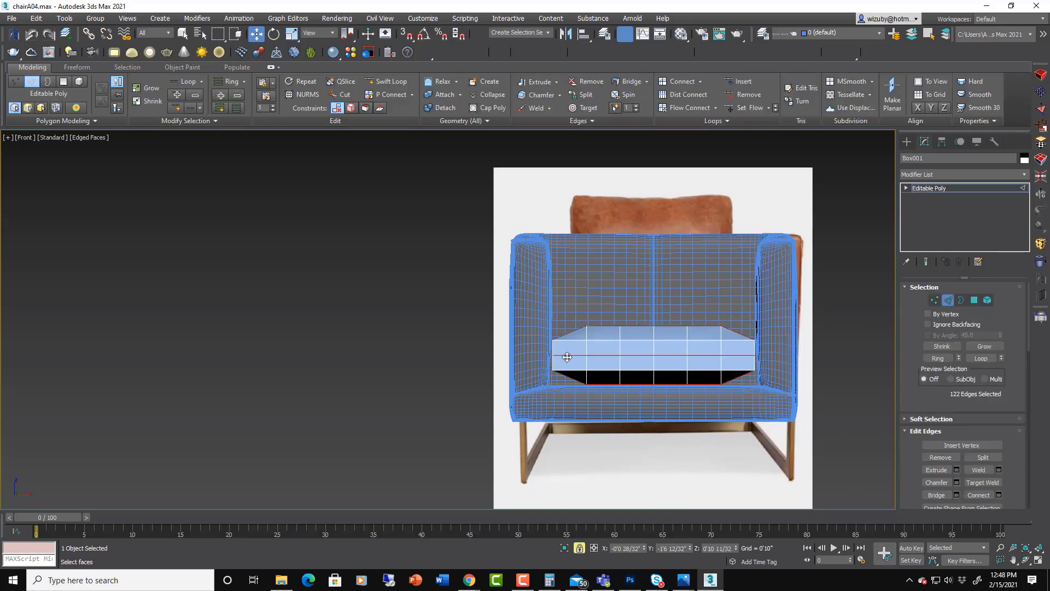
scroll(651, 336, "up", 4)
left_click_drag(445, 367, 809, 392)
key("r")
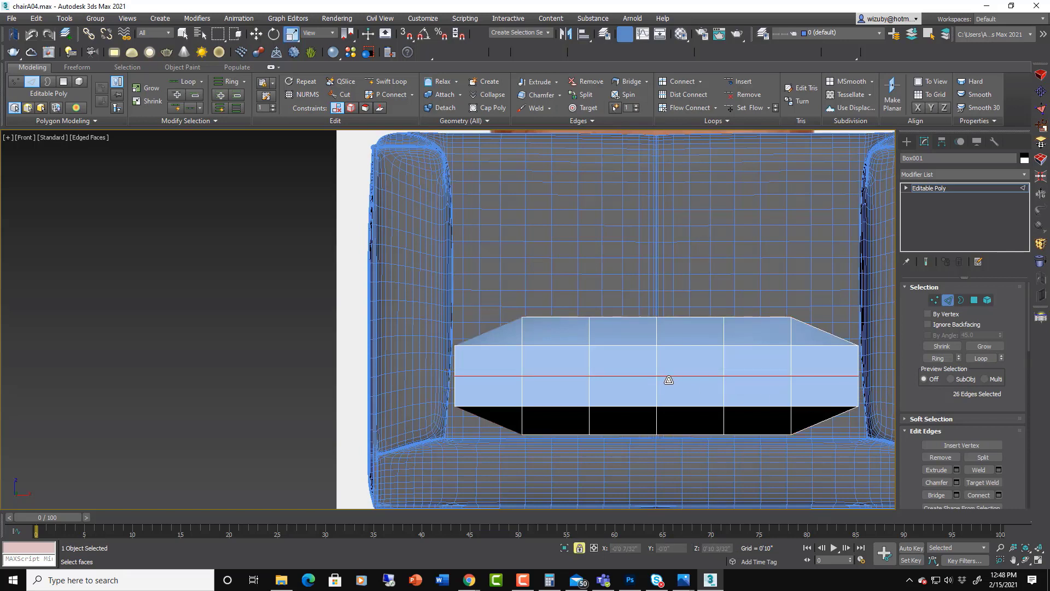
left_click_drag(670, 377, 672, 377)
Select the upper and lower front rim edges of the cushion and compare them with the seams in chair_front.jpg
left_click(751, 345)
left_click(786, 405, "ctrl")
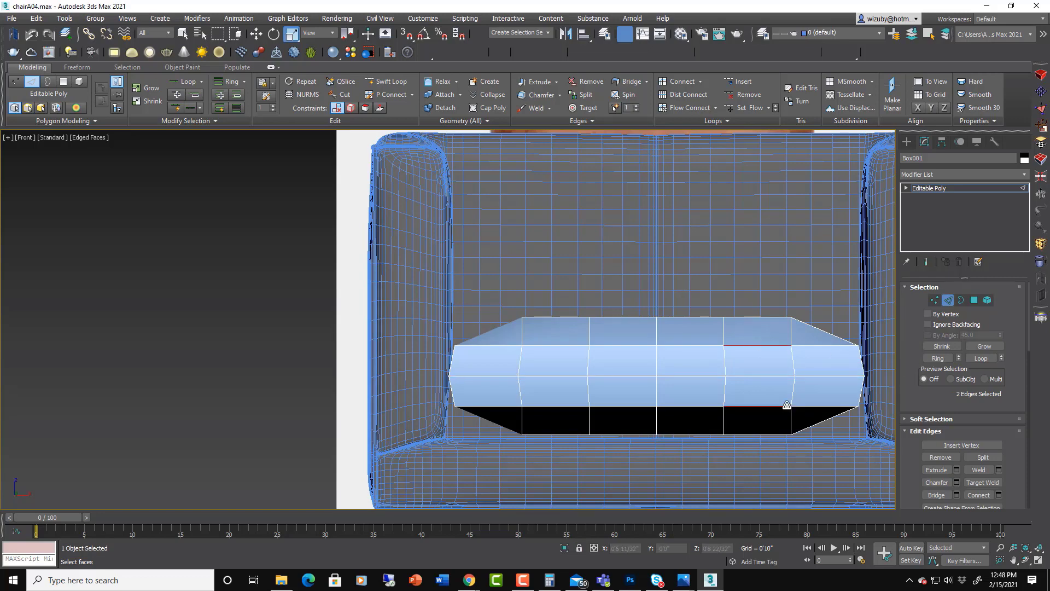
left_click(981, 358)
middle_click_drag(895, 366, 832, 418, "alt")
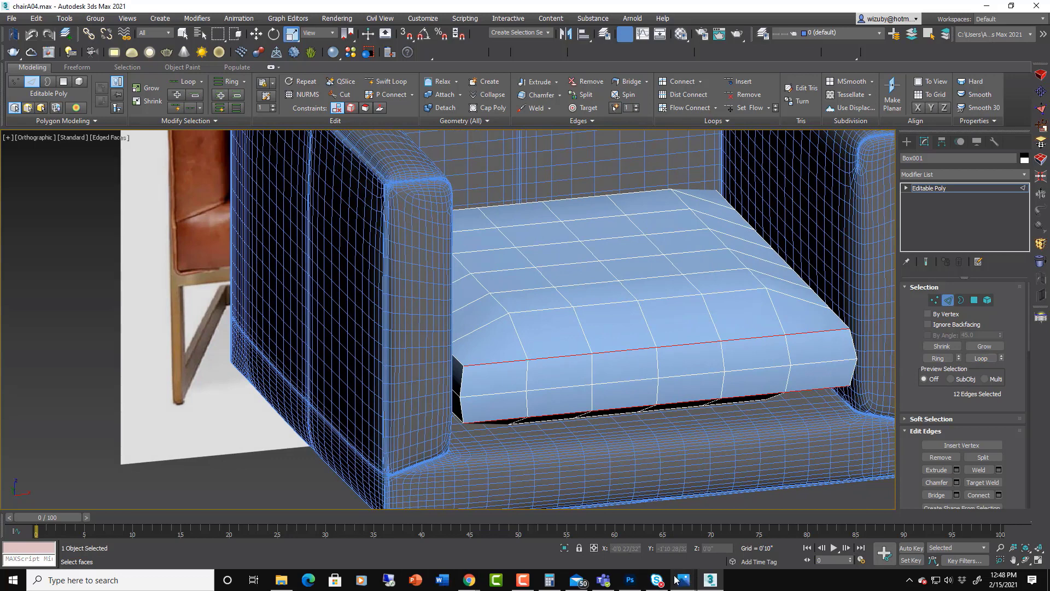
mouse_move(676, 568)
left_click(638, 512)
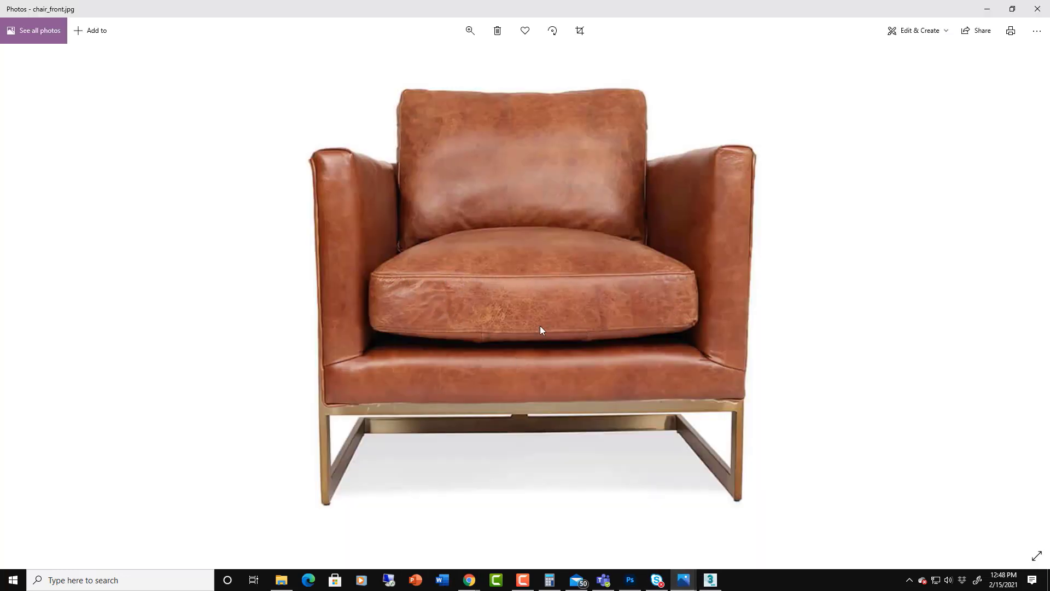
left_click(988, 11)
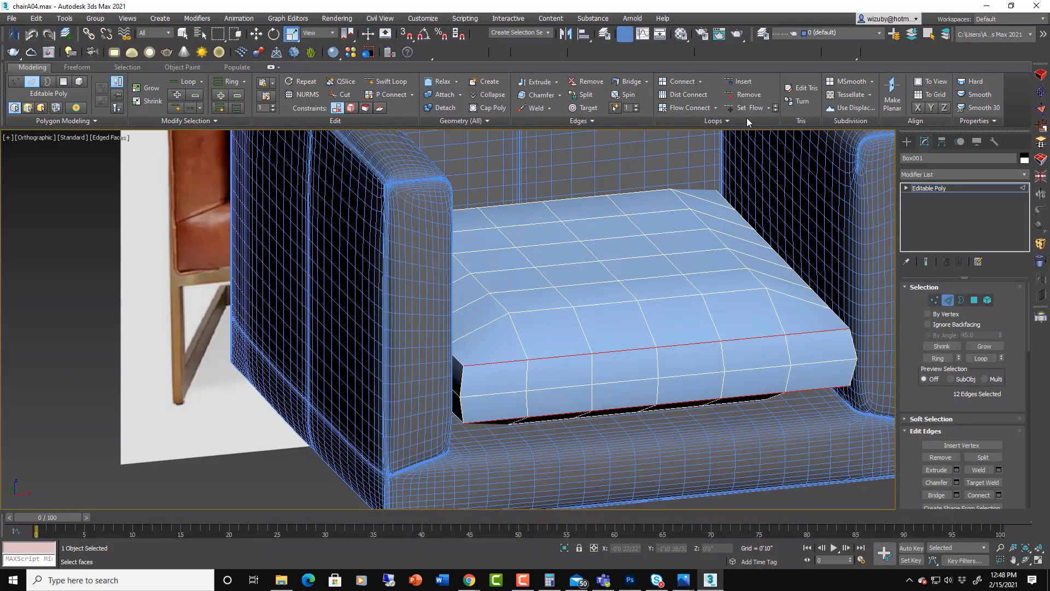
left_click(956, 469)
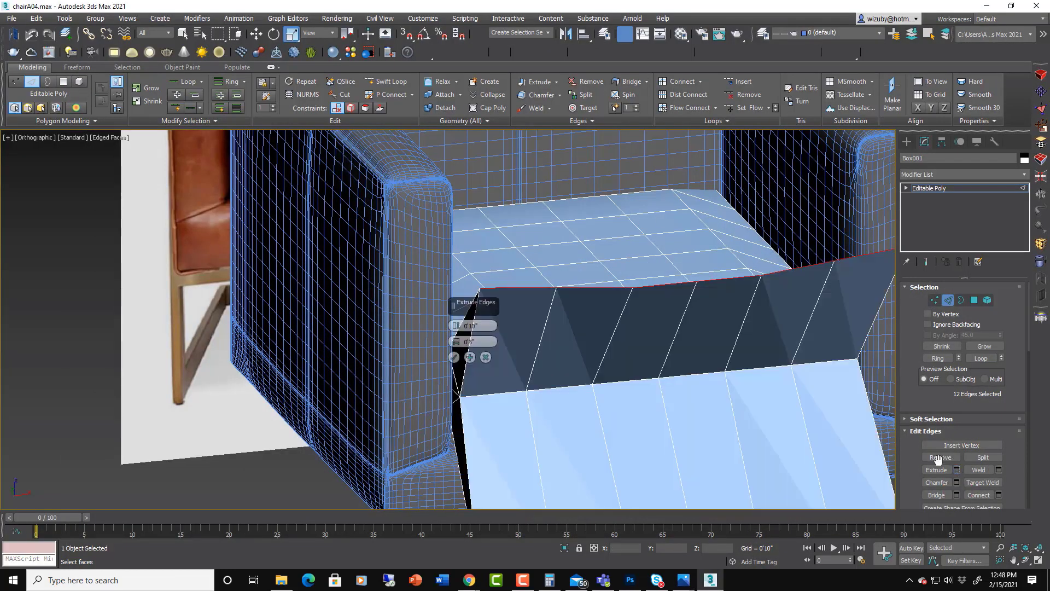
right_click(457, 325)
right_click(455, 343)
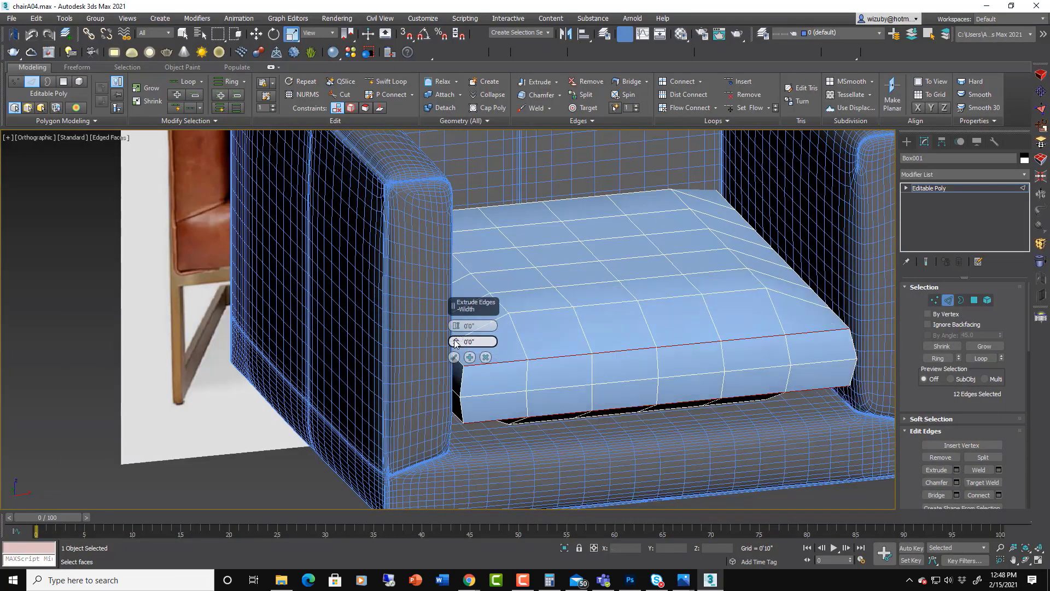
left_click_drag(458, 326, 461, 368)
scroll(532, 350, "up", 5)
left_click(485, 357)
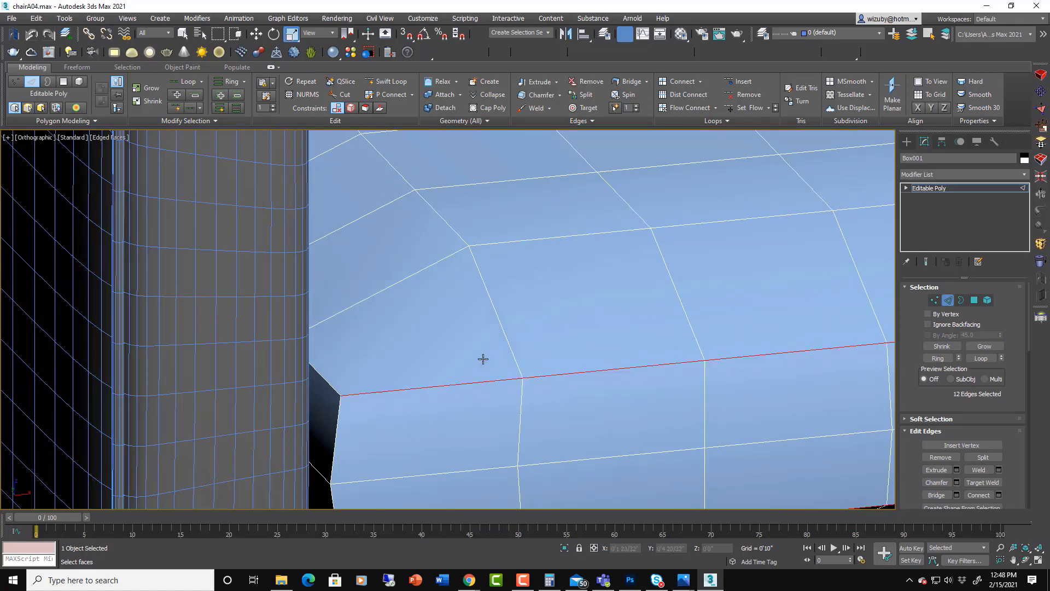
Add edges from the cushion's side rims, upper and lower, to the front rim edge selection
left_click(333, 387, "ctrl")
scroll(478, 366, "down", 6)
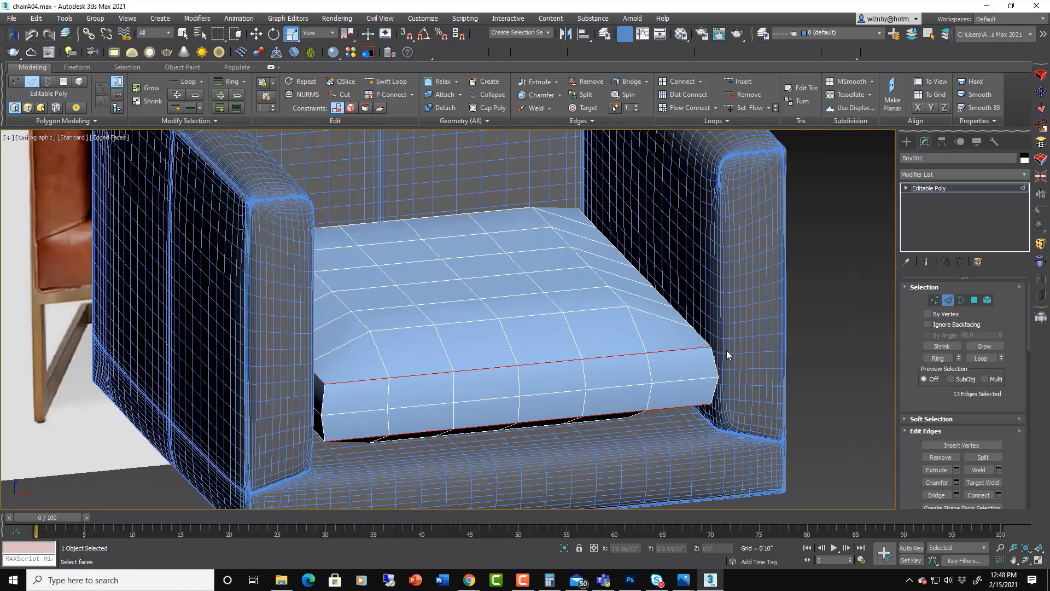
scroll(711, 350, "up", 8)
left_click(693, 335, "ctrl")
scroll(706, 361, "down", 7)
middle_click_drag(720, 385, 693, 330, "alt")
scroll(703, 416, "up", 2)
left_click(718, 404, "ctrl")
left_click(316, 414, "ctrl")
Add a back rim edge to the selection and extend it to the complete upper and lower edge loops
scroll(350, 405, "down", 3)
middle_click_drag(350, 405, 383, 448, "alt")
key("F3")
scroll(430, 317, "up", 5)
left_click(430, 310, "ctrl")
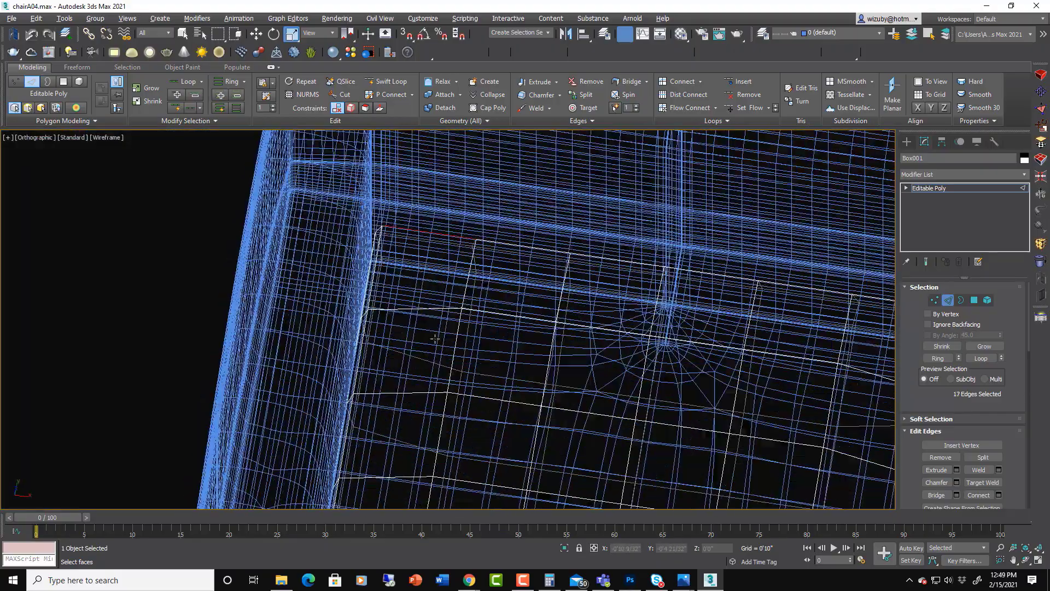
key("f")
middle_click_drag(654, 347, 575, 325, "alt")
left_click(987, 358)
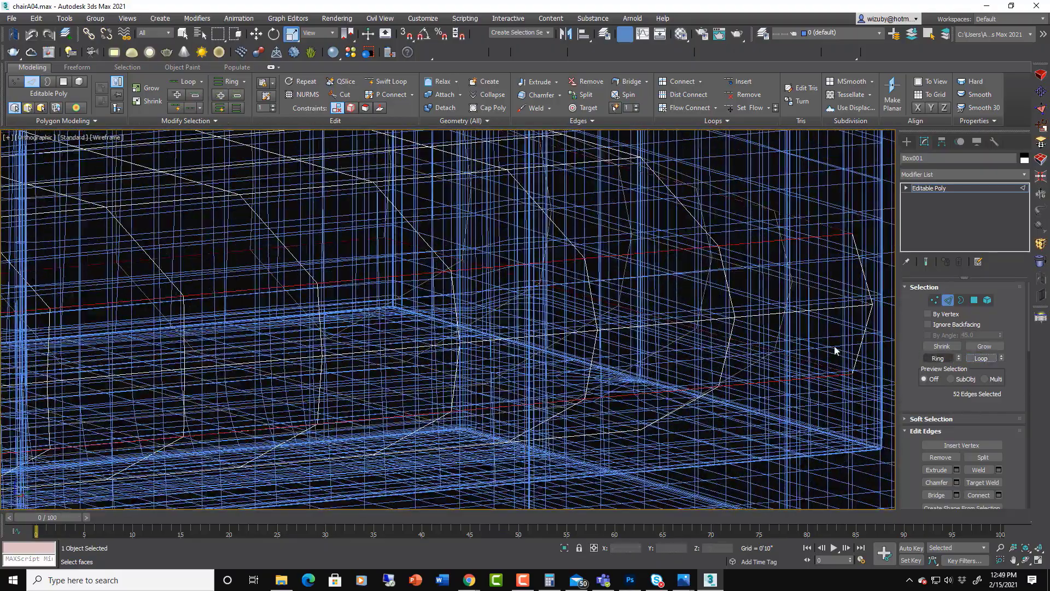
scroll(840, 404, "down", 4)
middle_click_drag(847, 377, 887, 343, "alt")
scroll(887, 343, "down", 4)
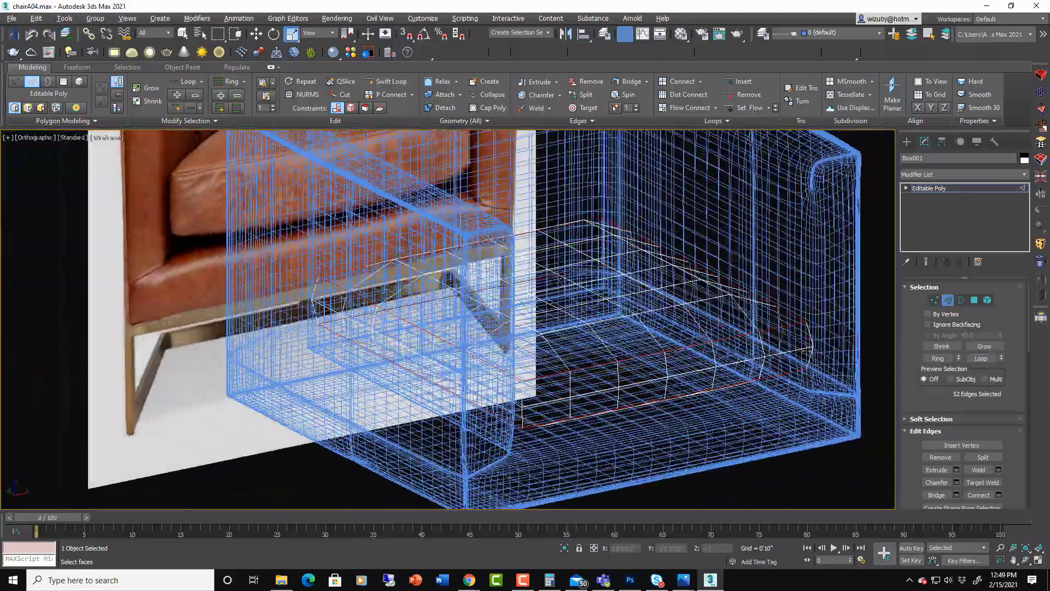
Try to extrude the upper and lower rim loops by -0'0 12/32" with a width of 0'0 4/32"
key("F3")
left_click(957, 470)
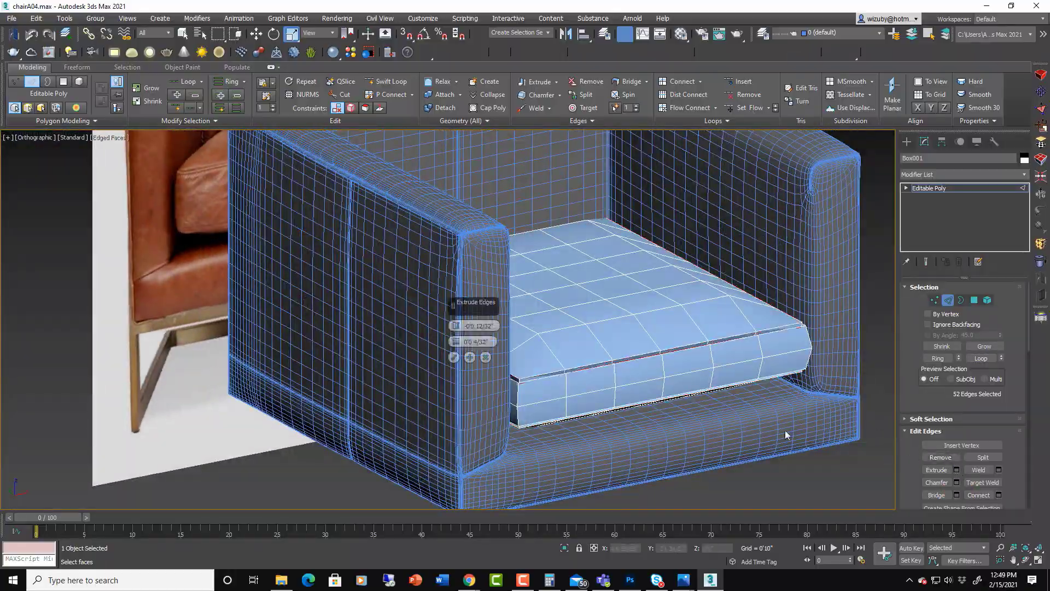
left_click(454, 357)
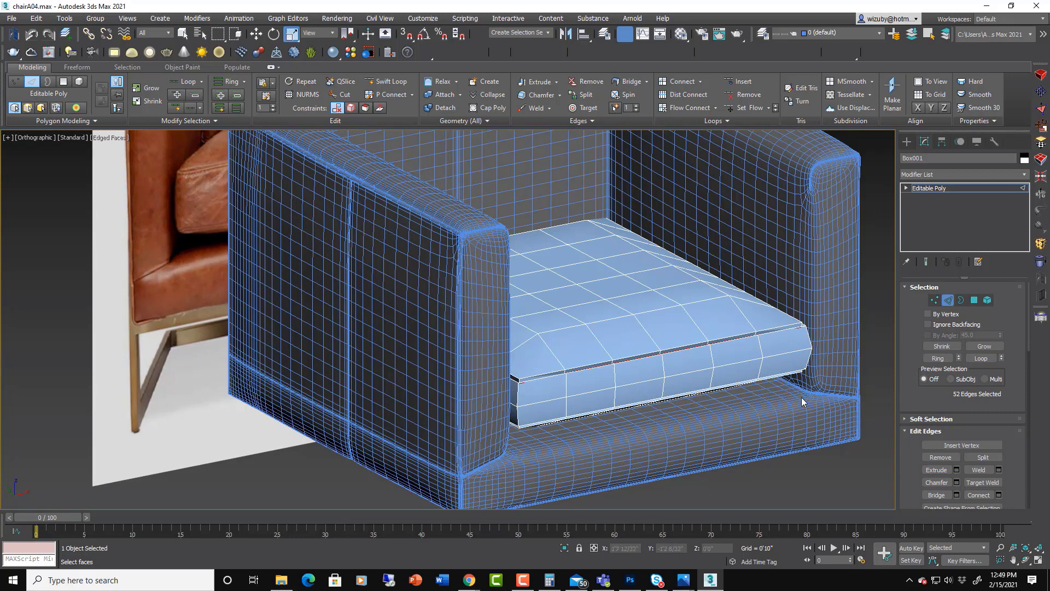
Extrude the cushion's upper and lower rim loops by -0'0 12/32" with a width of 0'0 2/32"
scroll(866, 330, "up", 5)
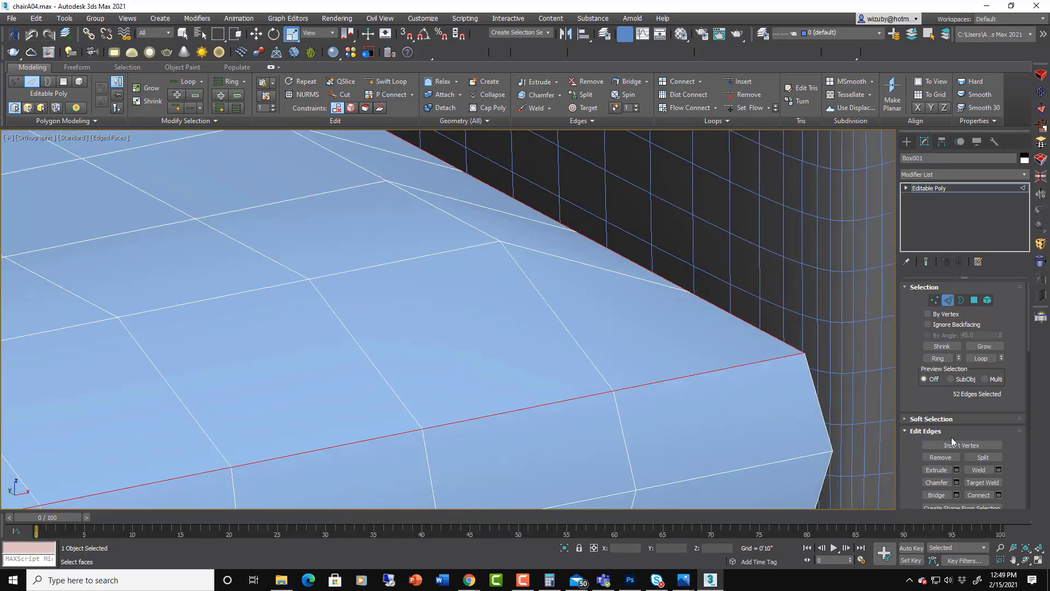
left_click(957, 469)
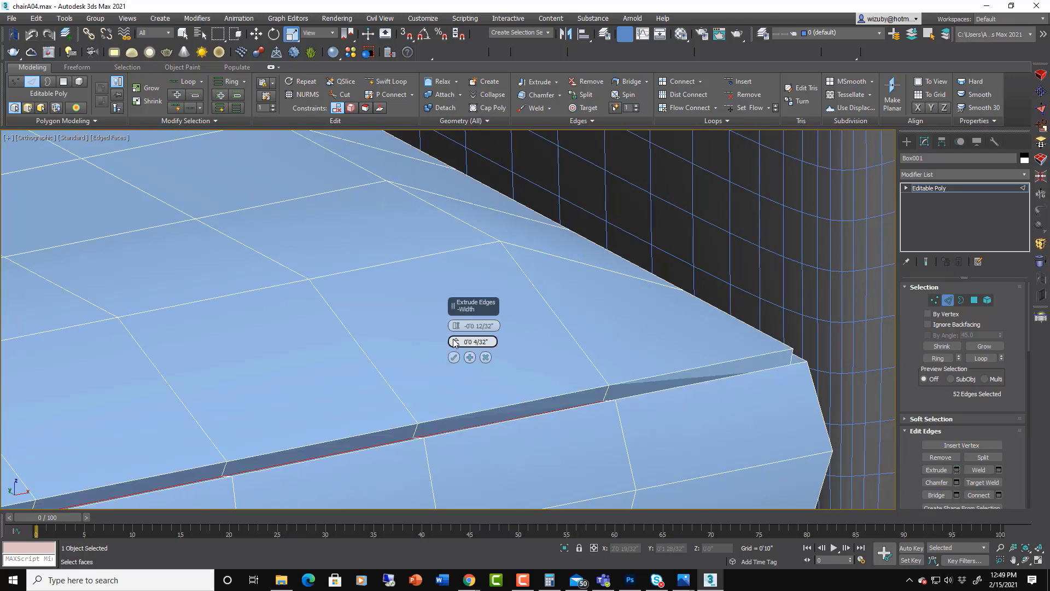
left_click_drag(458, 346, 460, 344)
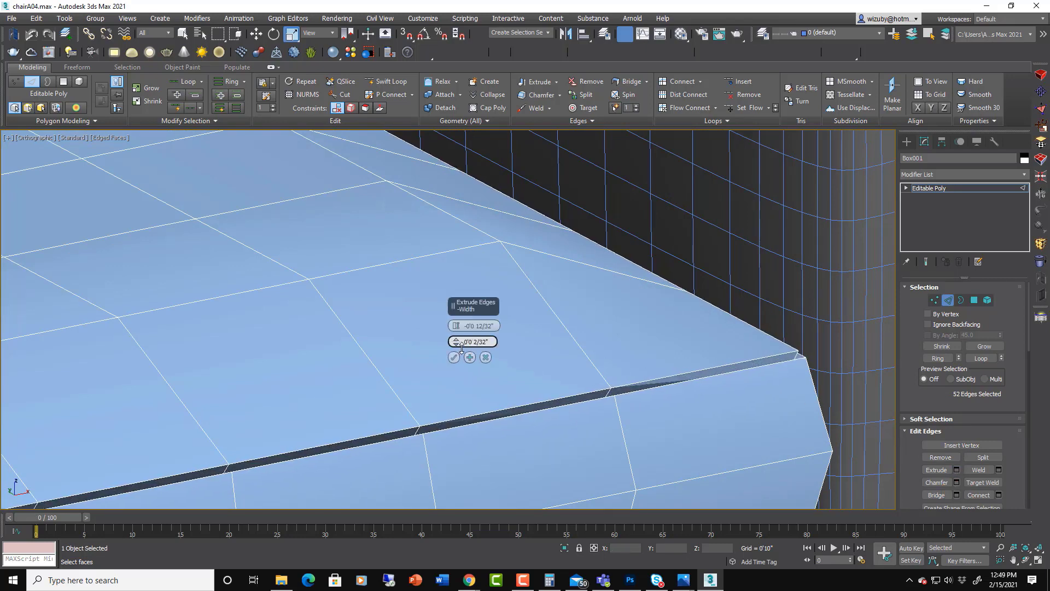
left_click(454, 357)
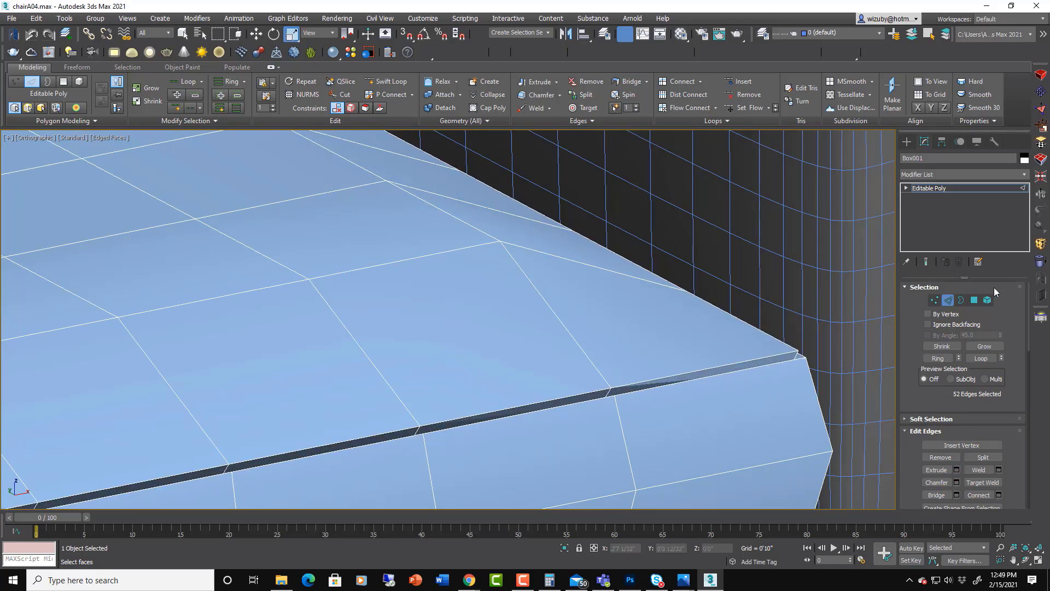
Apply a TurboSmooth modifier to the cushion and check the smoothed seams from the front
left_click(948, 300)
left_click(1022, 174)
scroll(952, 382, "down", 20)
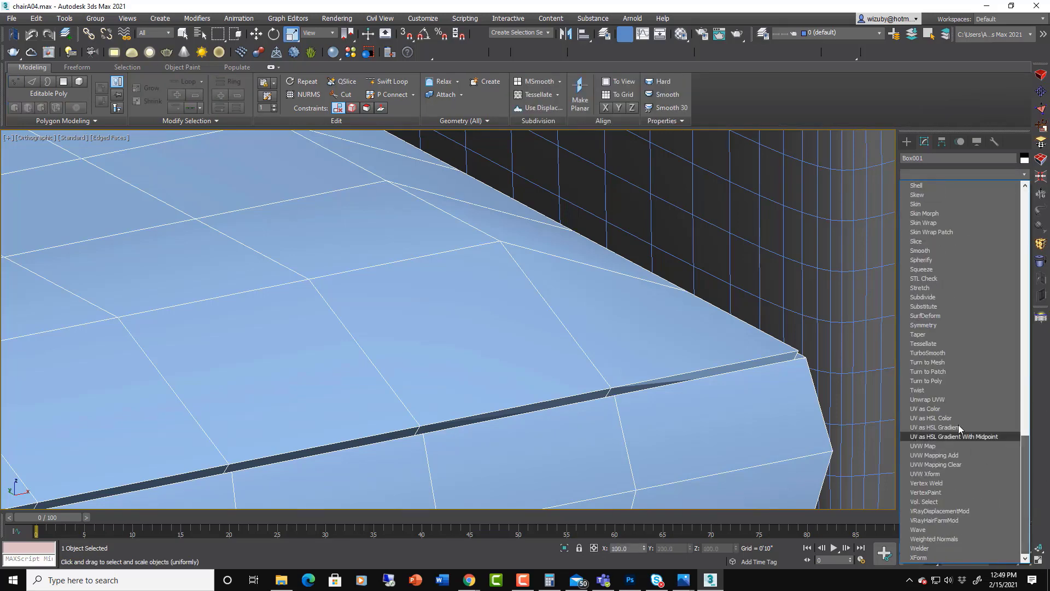
left_click(927, 353)
mouse_move(731, 350)
middle_mouse_down("alt")
mouse_move(694, 351)
mouse_move(739, 332)
middle_mouse_up("alt")
scroll(739, 332, "up", 3)
key("f")
scroll(717, 339, "down", 6)
In vertex mode, lower the two rear rows of top vertices so the crown slopes towards the backrest
left_click(906, 197)
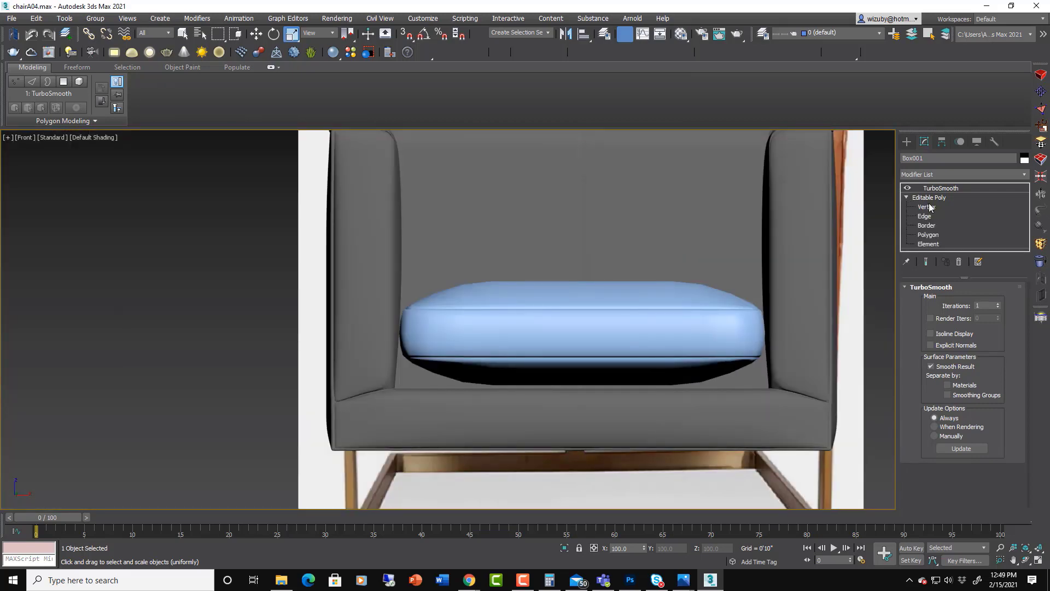
left_click(925, 207)
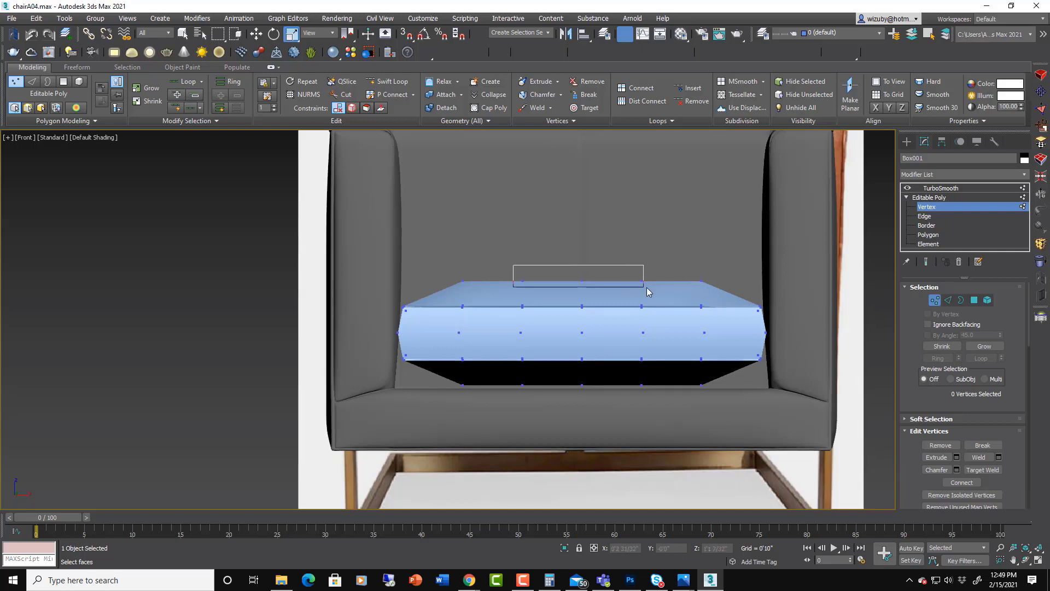
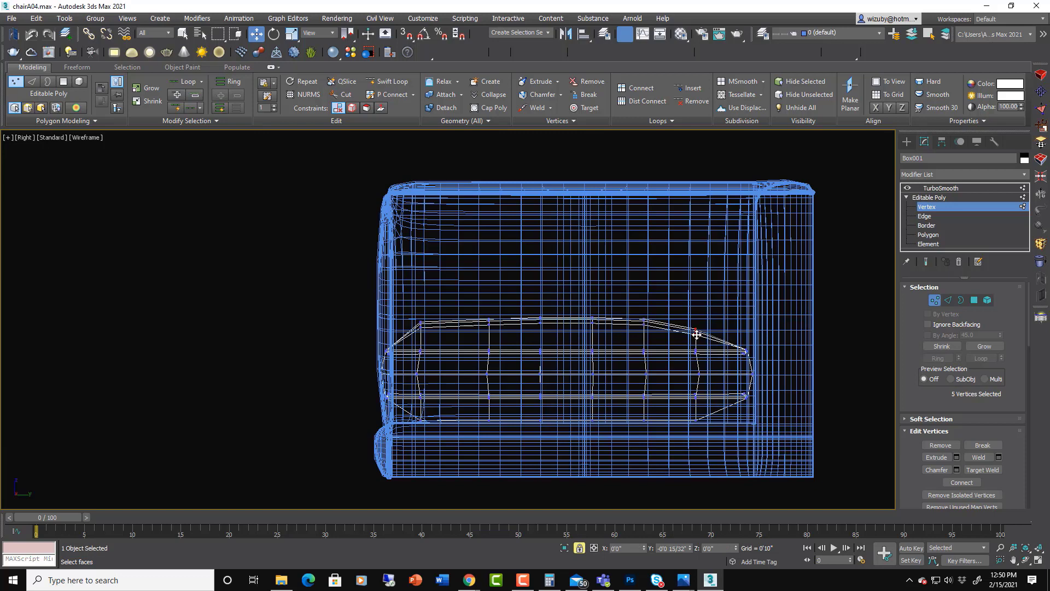
left_click_drag(629, 309, 692, 340, "ctrl")
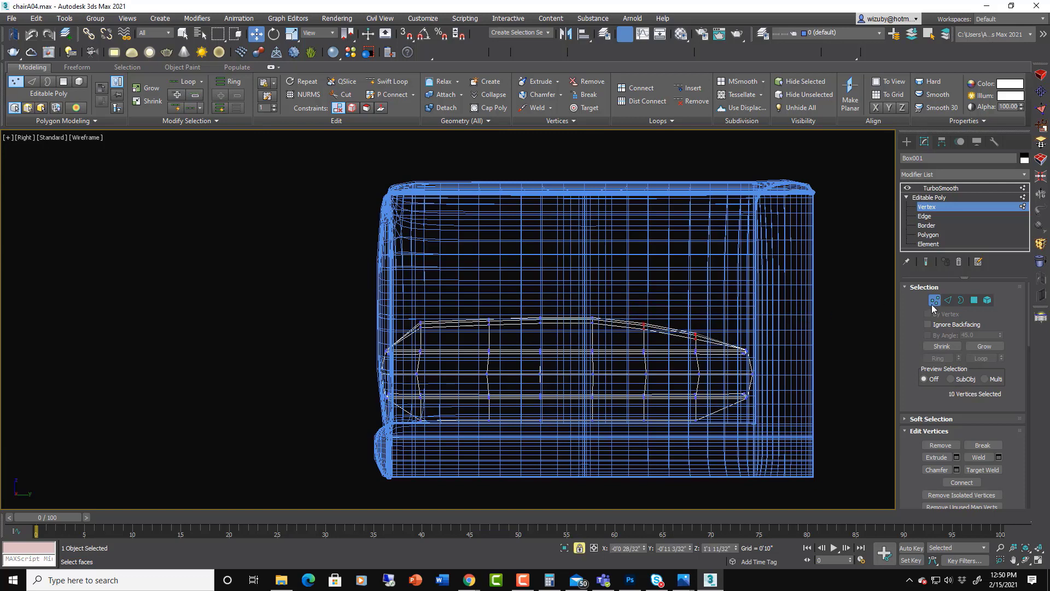
Isolate the cushion with shaded display and review its TurboSmooth result from the front and at an angle
left_click(934, 300)
key("alt+q")
key("F3")
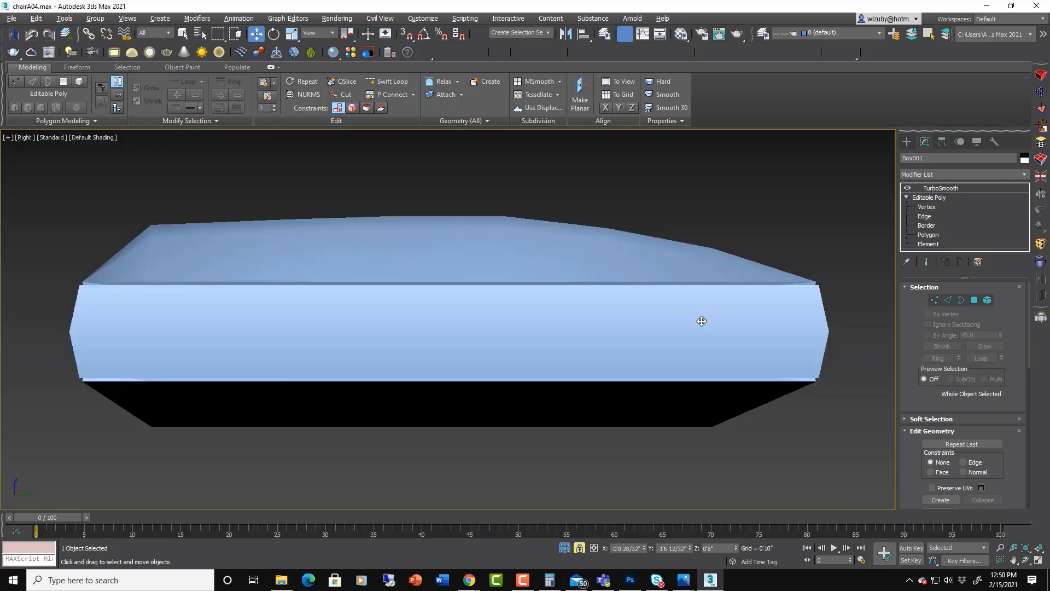
scroll(701, 321, "down", 2)
middle_click_drag(696, 332, 832, 323, "alt")
left_click(943, 189)
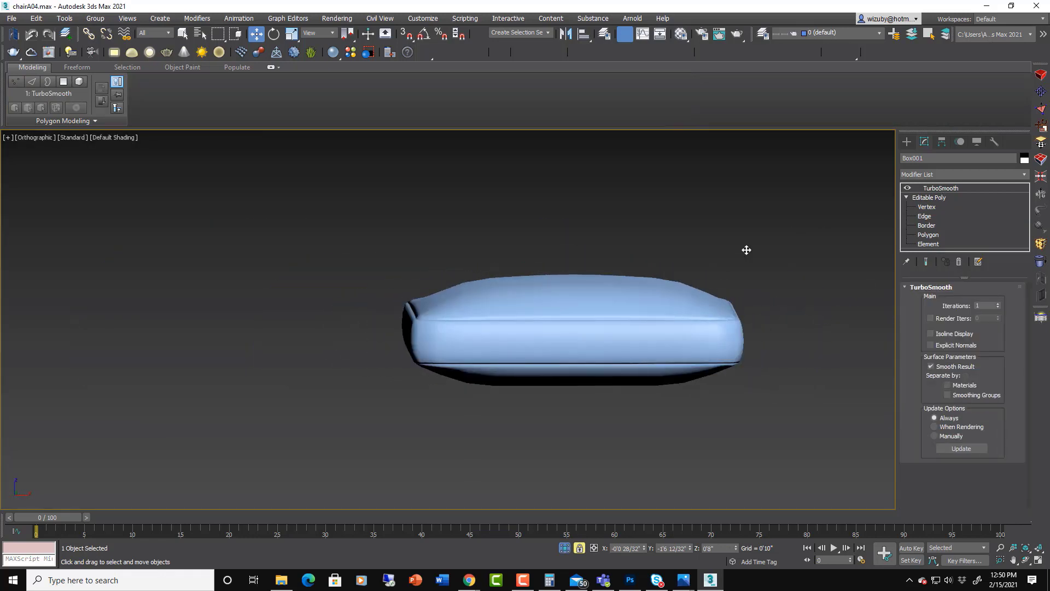
key("f")
scroll(729, 283, "down", 3)
middle_click_drag(751, 300, 808, 307, "alt")
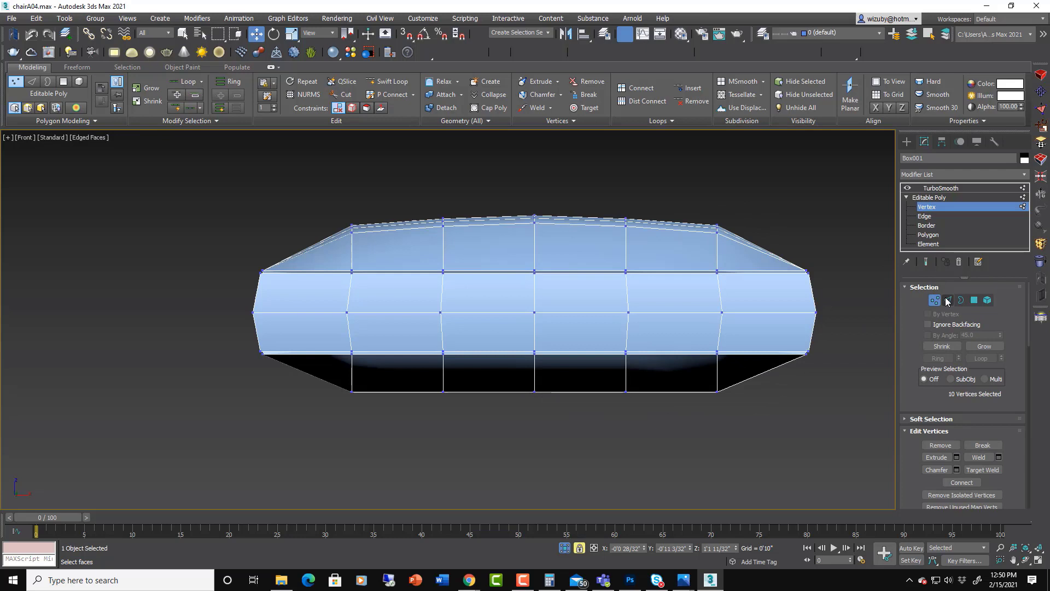
Select the vertical edges in both halves of the cushion's side band and connect them with 2 segments
left_click(948, 301)
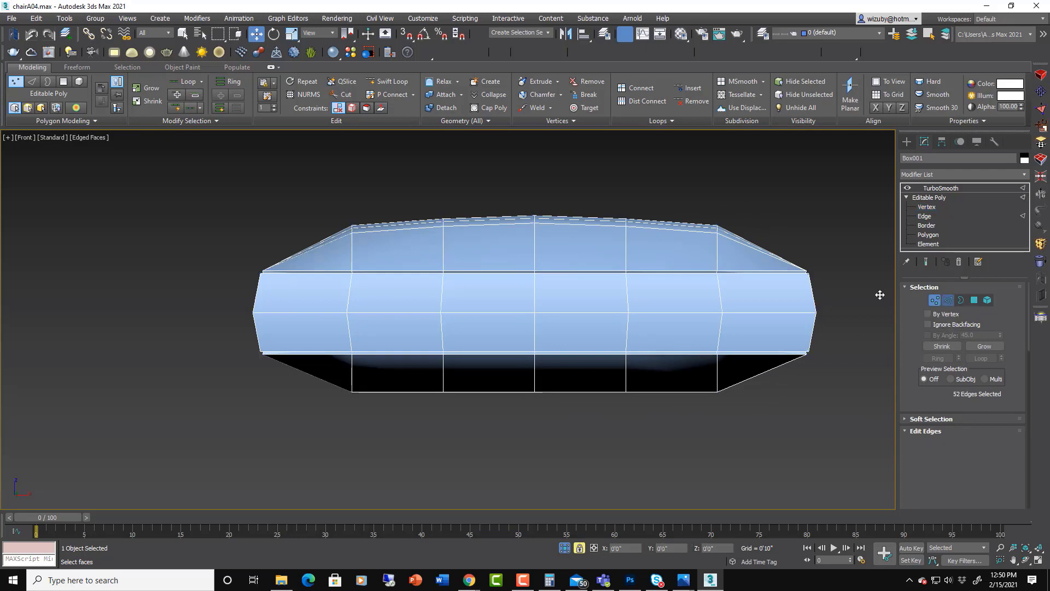
left_click_drag(832, 297, 386, 299)
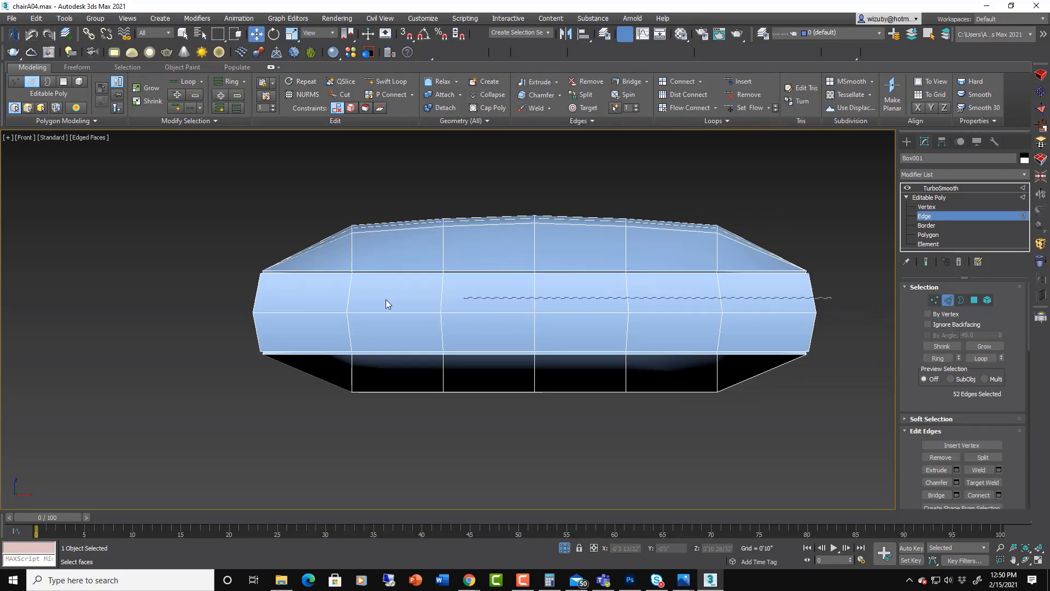
left_click_drag(243, 289, 243, 290)
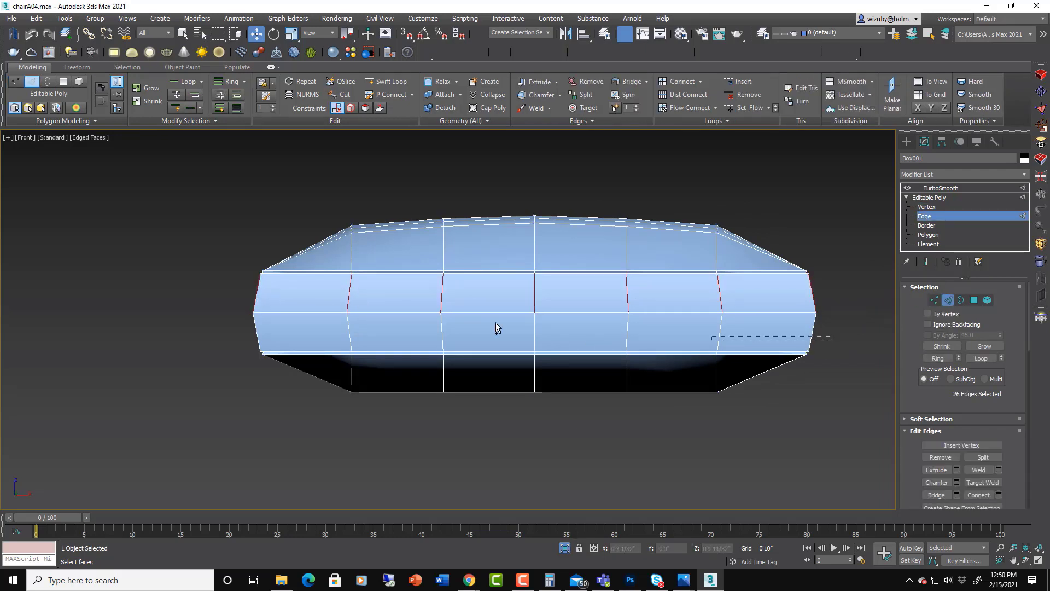
left_click_drag(219, 331, 219, 332, "ctrl")
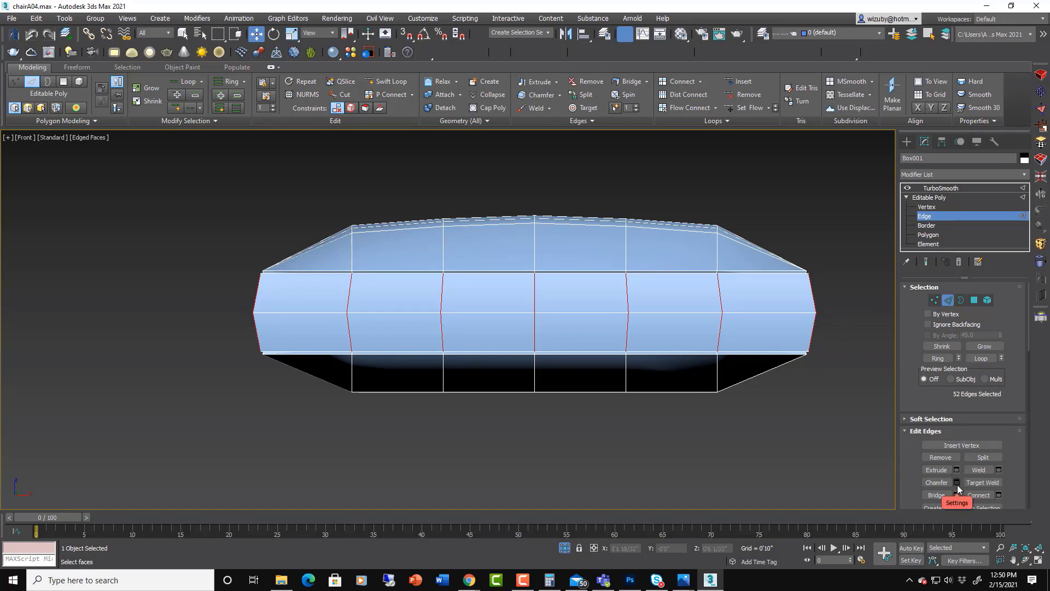
left_click(998, 494)
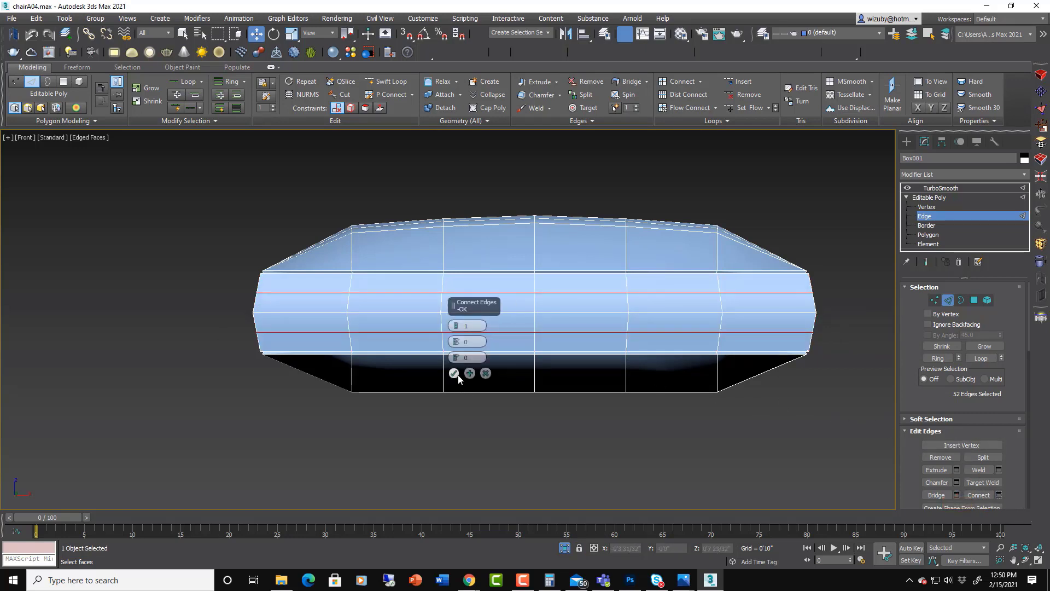
left_click(456, 323)
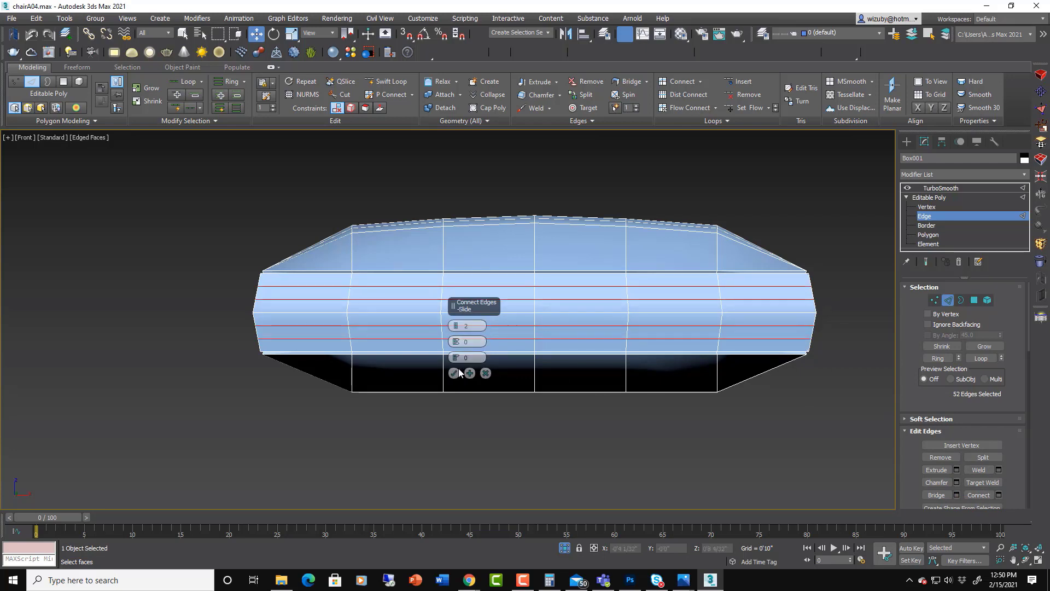
left_click(454, 374)
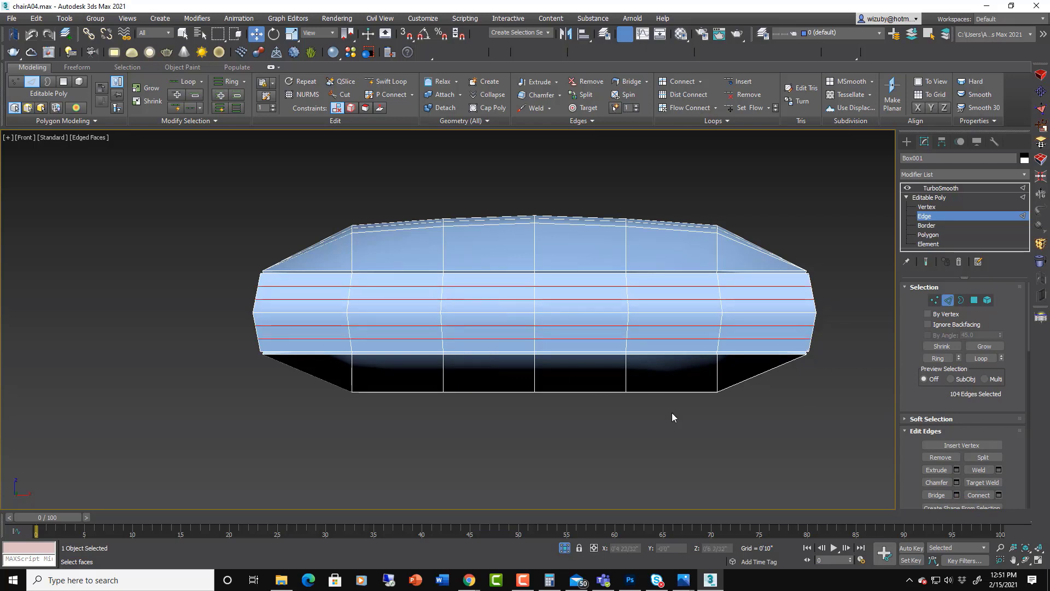
Try to connect the crosswise edges of the cushion's four middle columns with 2 segments
left_click_drag(664, 197, 664, 195)
left_click(579, 377, "ctrl")
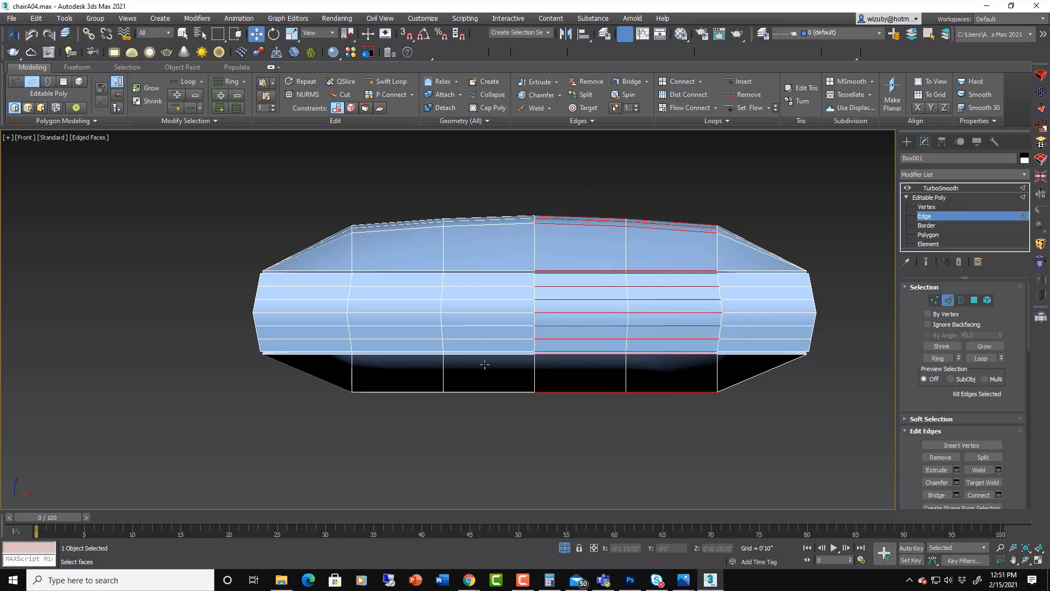
left_click_drag(483, 187, 481, 186, "ctrl")
left_click_drag(394, 197, 394, 197, "ctrl")
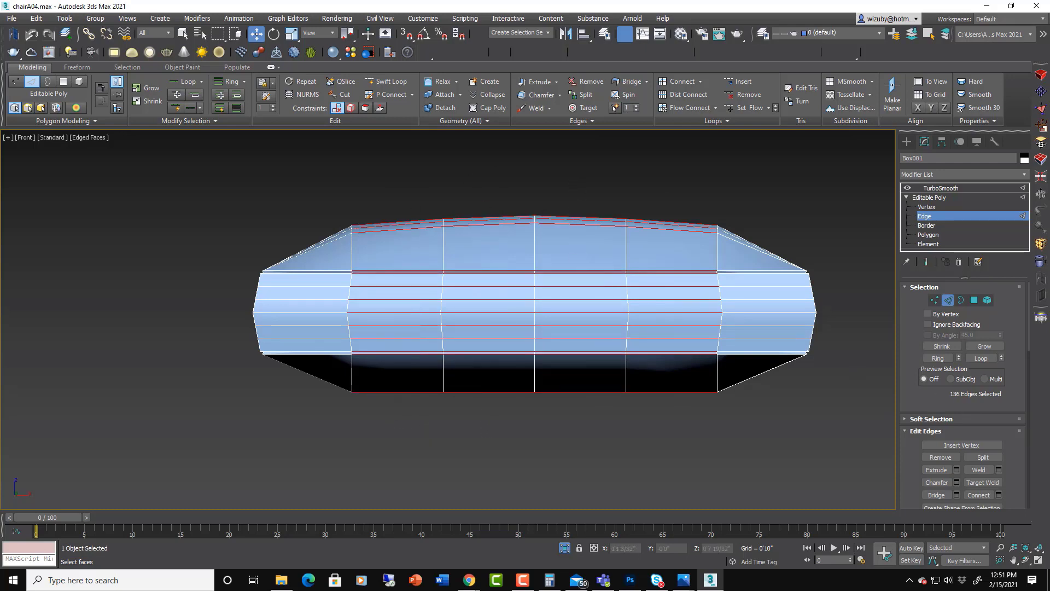
left_click(999, 494)
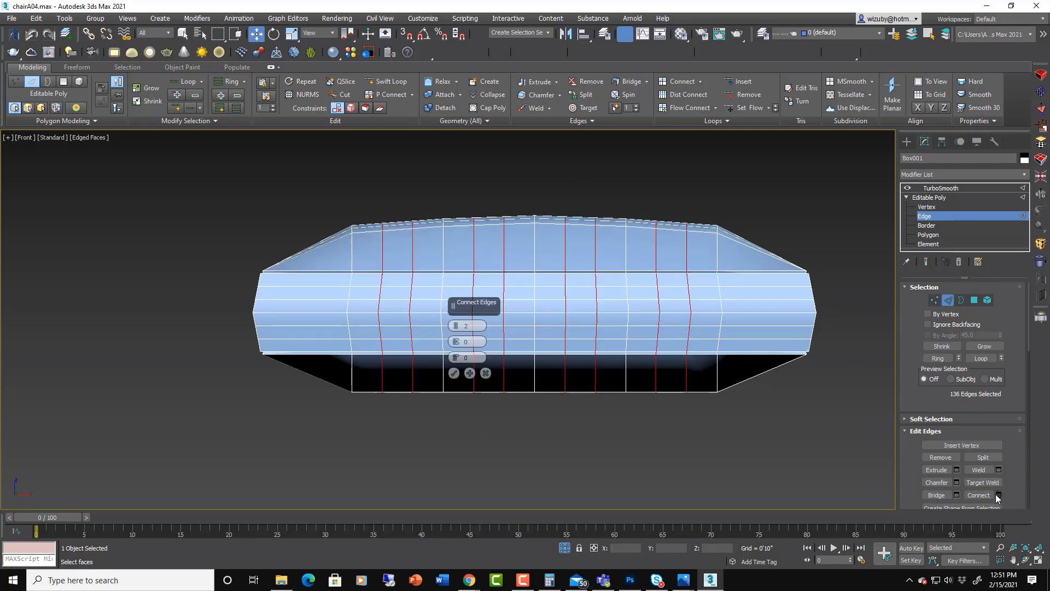
left_click(454, 373)
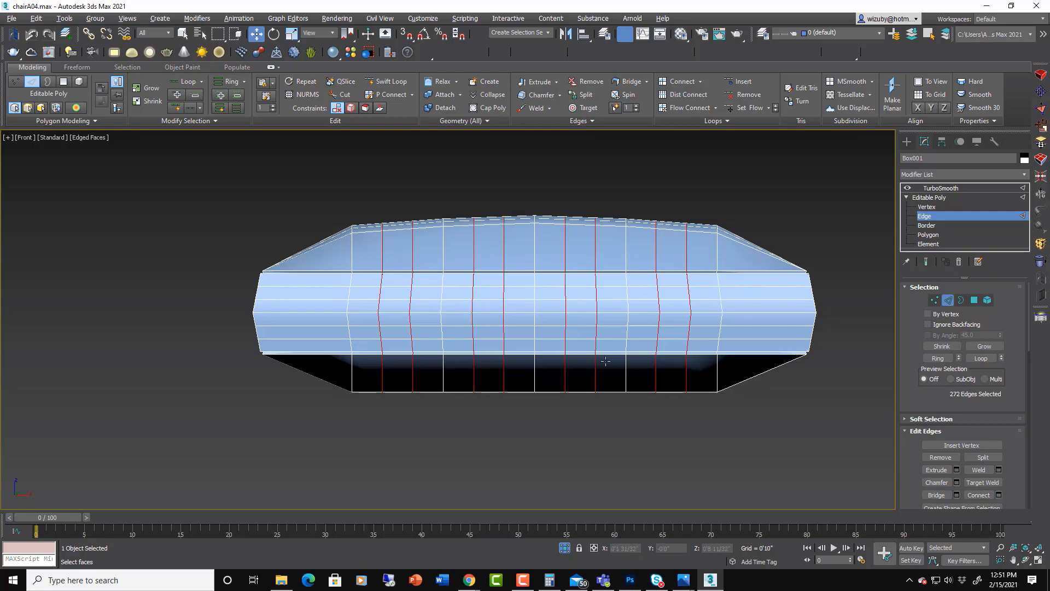
middle_click_drag(454, 374, 809, 406, "alt")
scroll(796, 399, "down", 2)
scroll(853, 400, "up", 2)
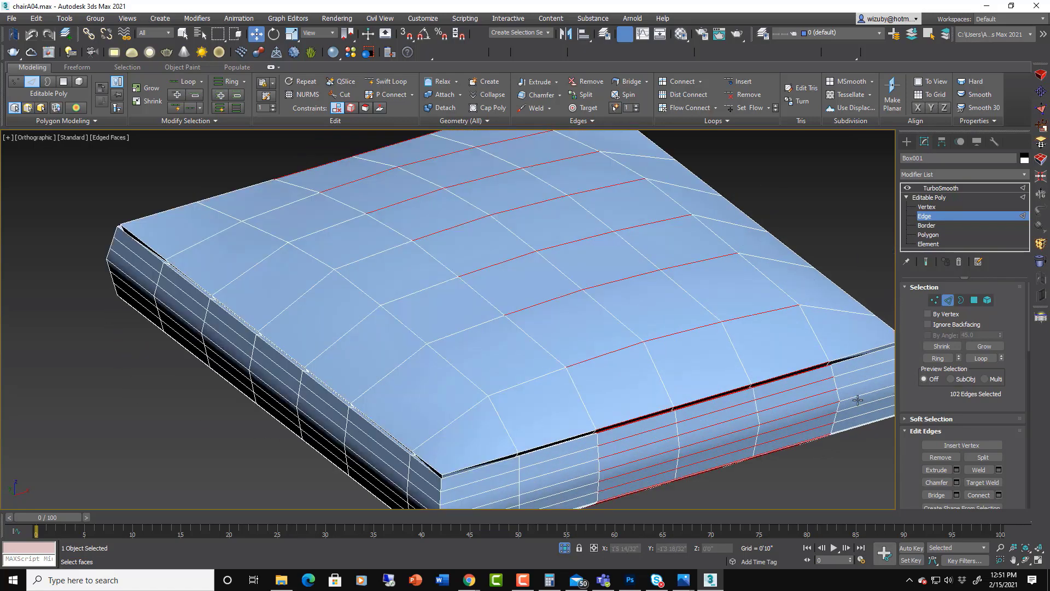
scroll(858, 400, "down", 2)
Add the remaining columns' crosswise edges out to both sides to the selection and connect them all with 2 segments
key("f")
scroll(766, 402, "down", 3)
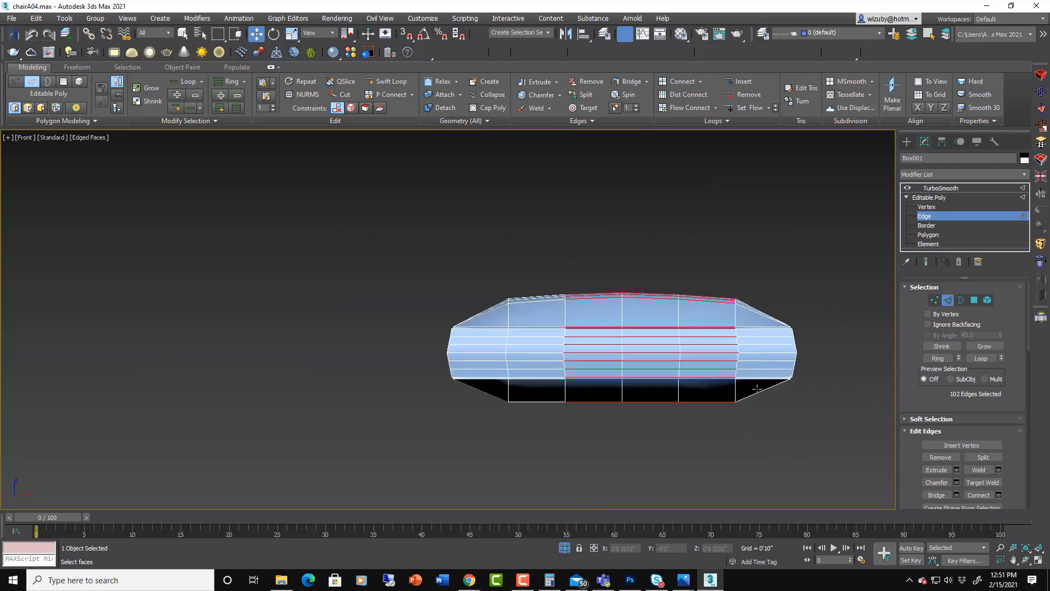
left_click_drag(756, 388, 495, 395, "ctrl")
left_click_drag(484, 304, 484, 303, "ctrl")
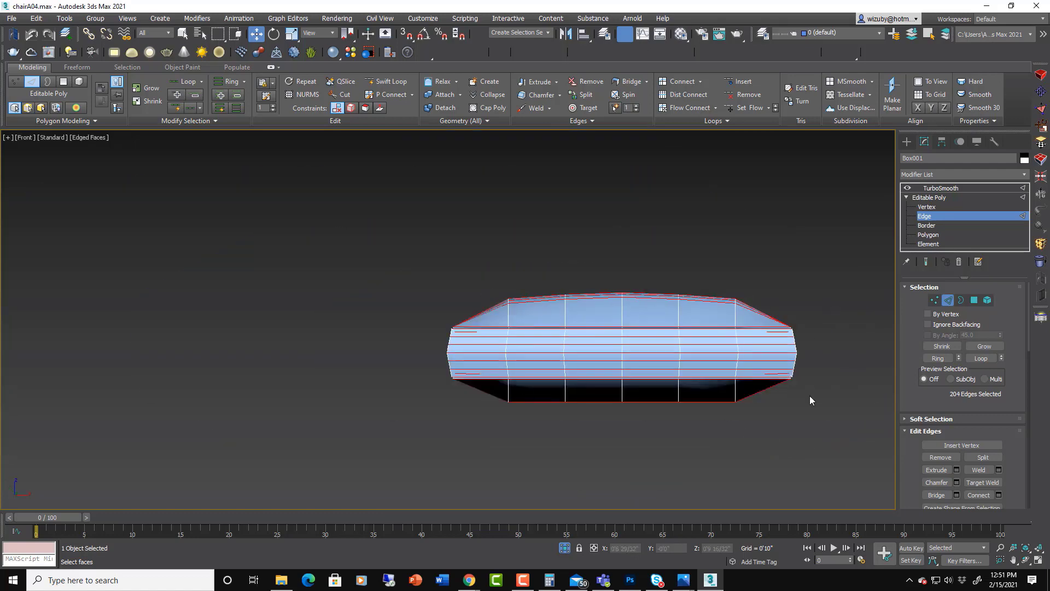
left_click(999, 494)
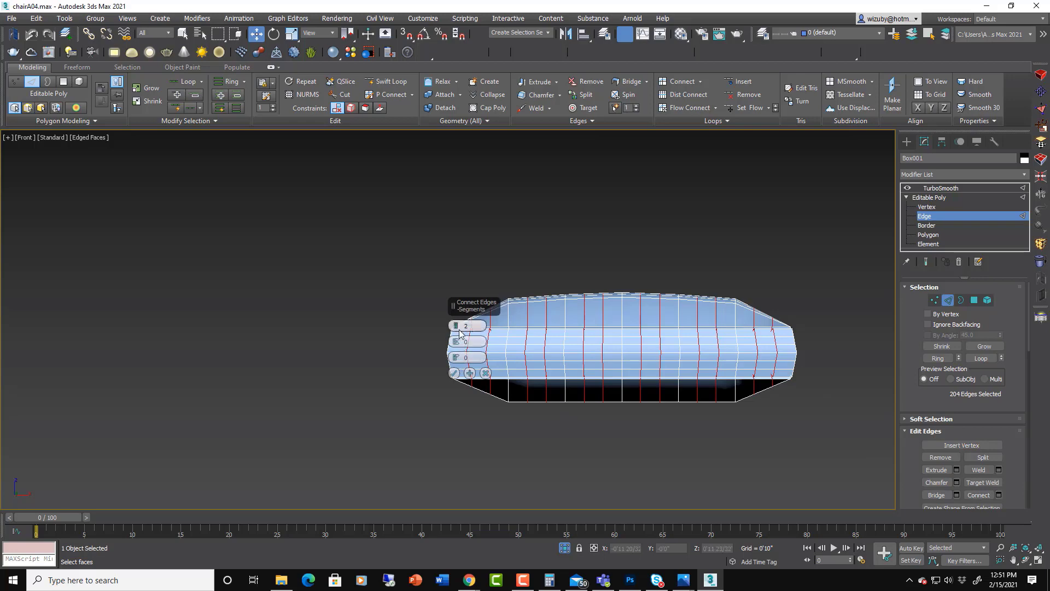
left_click(454, 373)
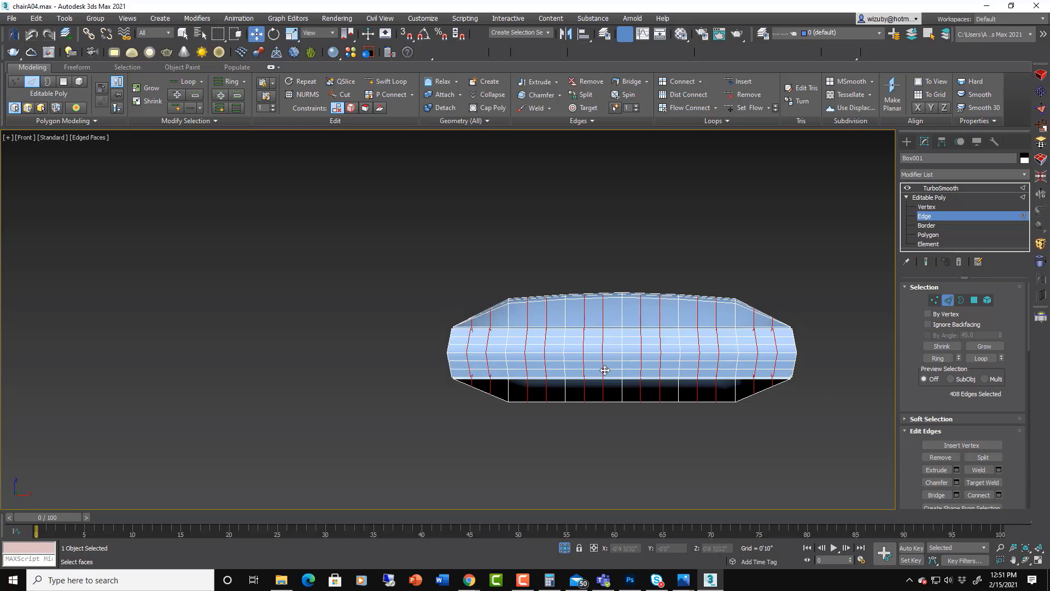
middle_click_drag(465, 378, 858, 395, "alt")
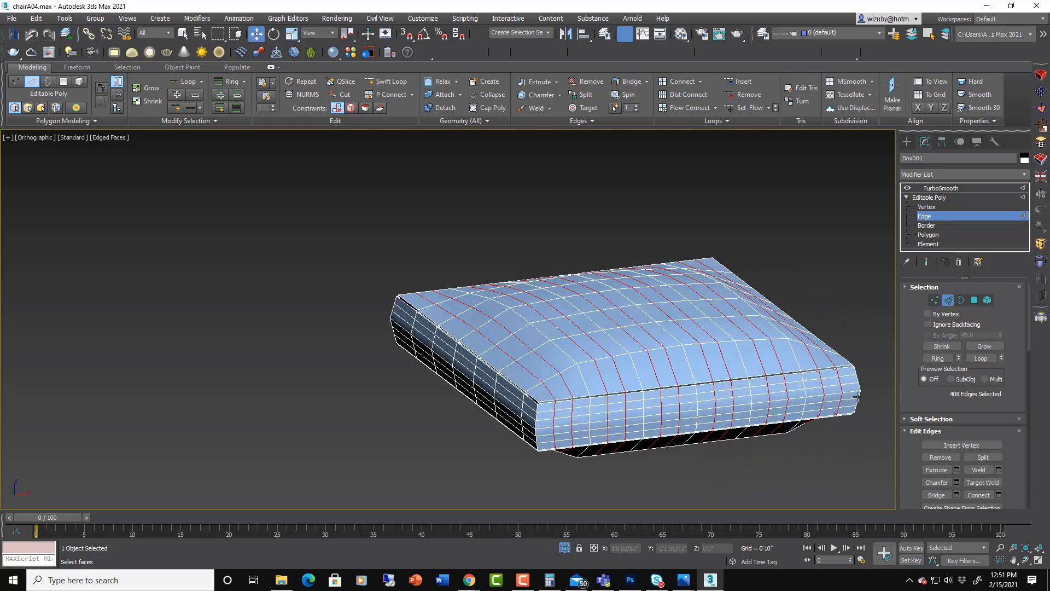
Select the polygons of the cushion's front band, excluding the columns that wrap around both side corners
left_click(975, 301)
key("r")
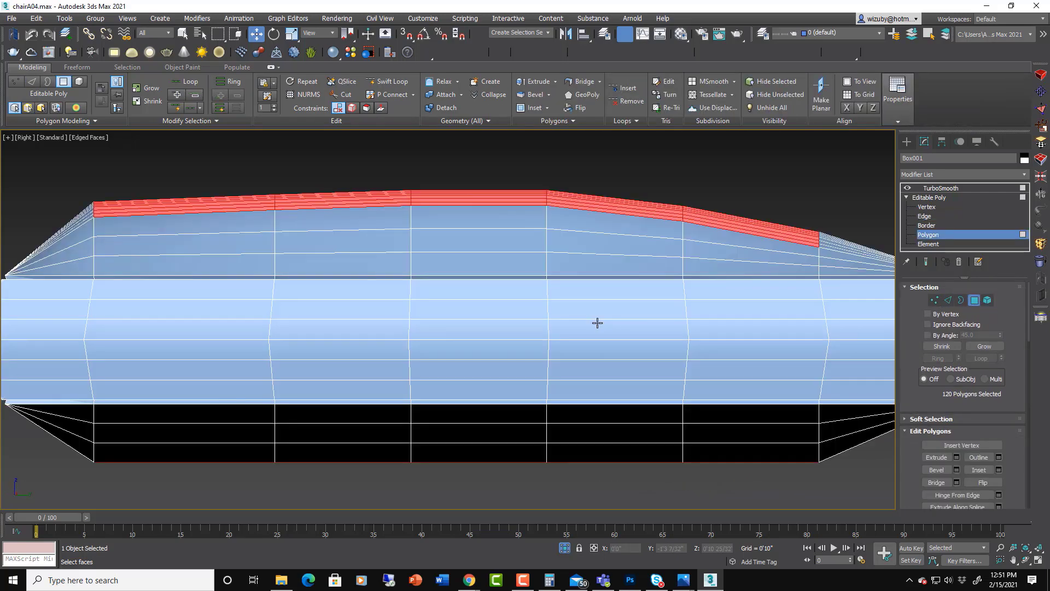
scroll(598, 324, "down", 3)
scroll(301, 361, "up", 4)
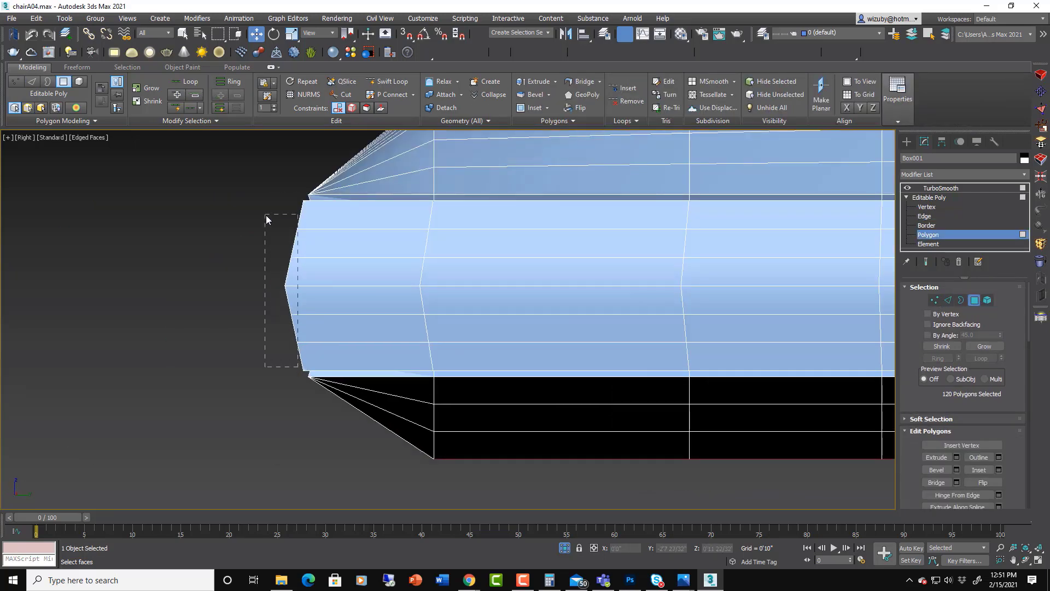
left_click_drag(266, 215, 266, 215)
scroll(287, 229, "down", 3)
middle_click_drag(286, 229, 338, 266, "alt")
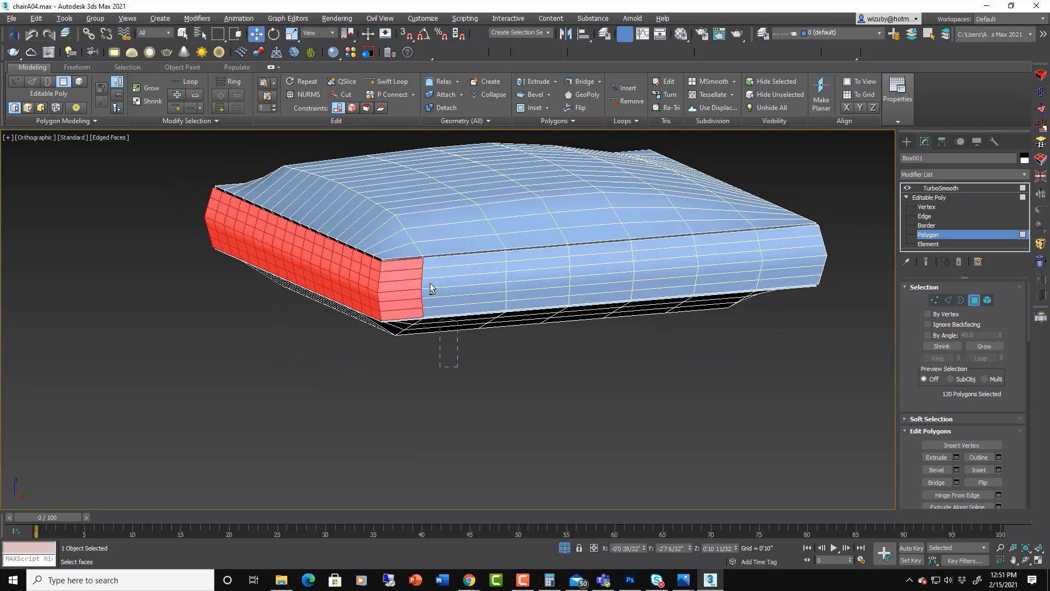
left_click(403, 281, "alt")
middle_click_drag(403, 281, 546, 297, "alt")
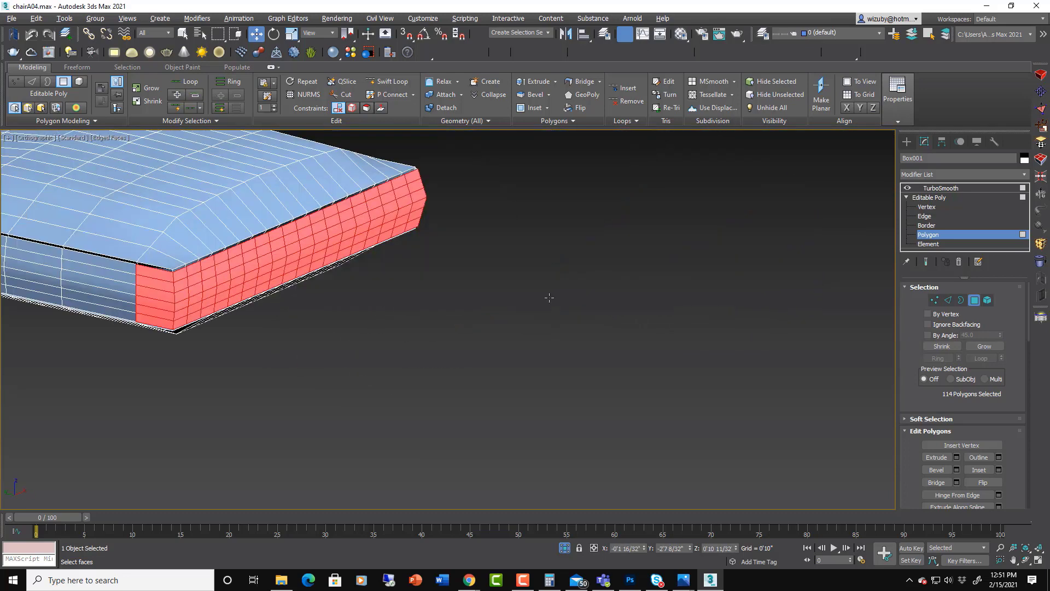
left_click(174, 266, "alt")
Apply a Noise modifier with Fractal enabled to the selected polygons of the cushion's front band
left_click(944, 234)
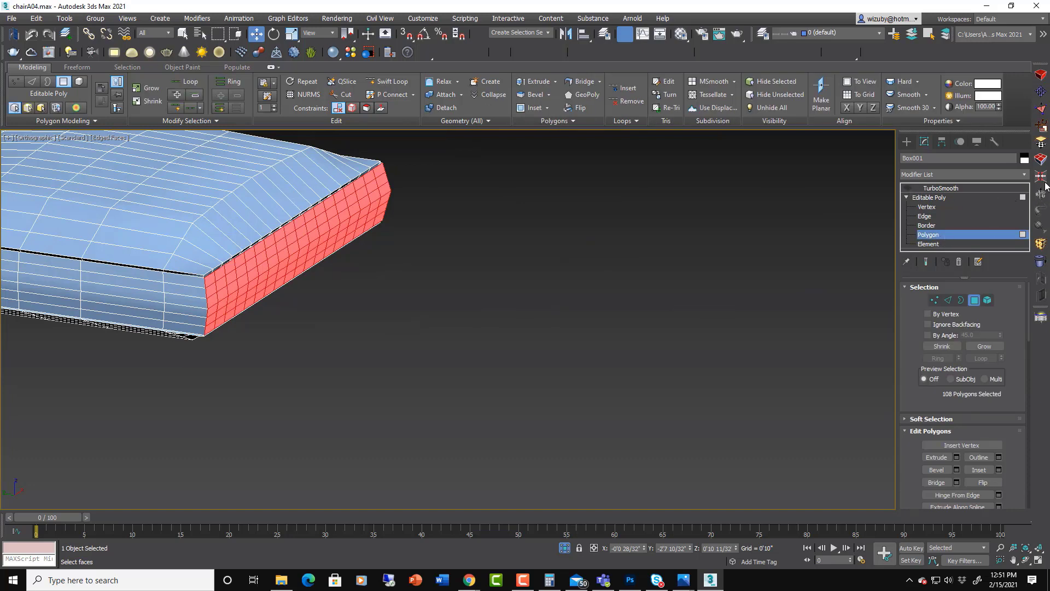
left_click(1023, 174)
scroll(1005, 317, "down", 13)
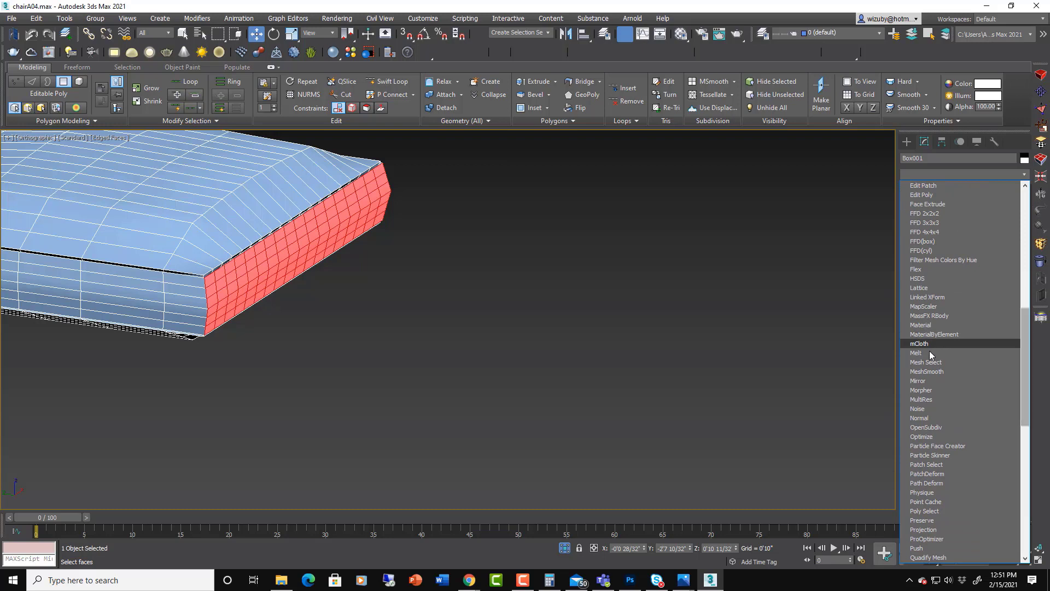
left_click(917, 408)
middle_click_drag(600, 293, 614, 282)
scroll(533, 252, "up", 3)
middle_click_drag(532, 253, 661, 257)
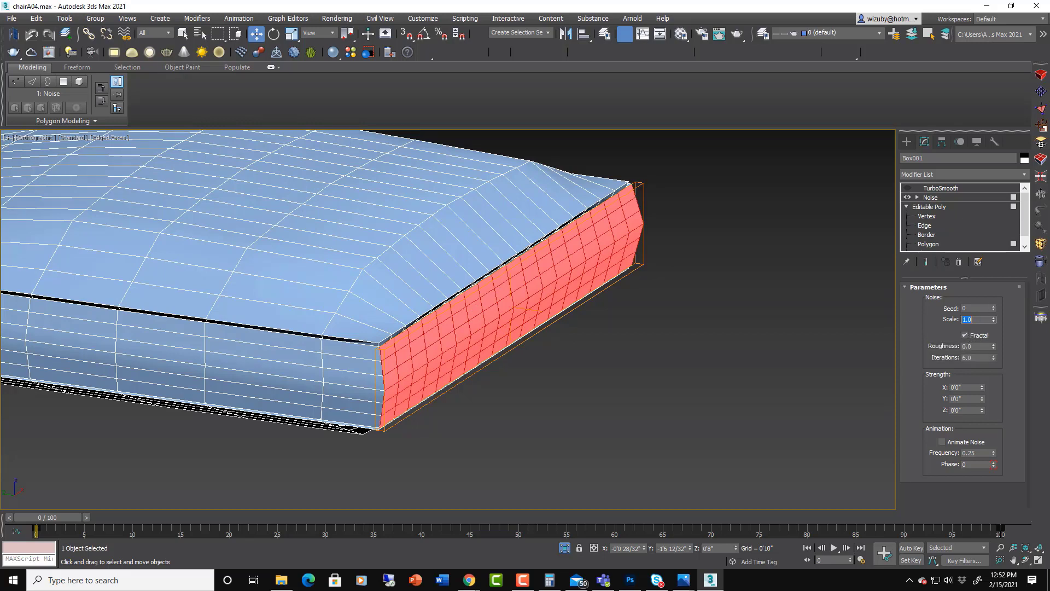
Set the noise strength to 0'0 10/32" in X and 0'0 9/32" in Y, with a scale of 3.0
mouse_move(982, 386)
left_mouse_down()
mouse_move(983, 376)
mouse_move(986, 397)
left_mouse_up()
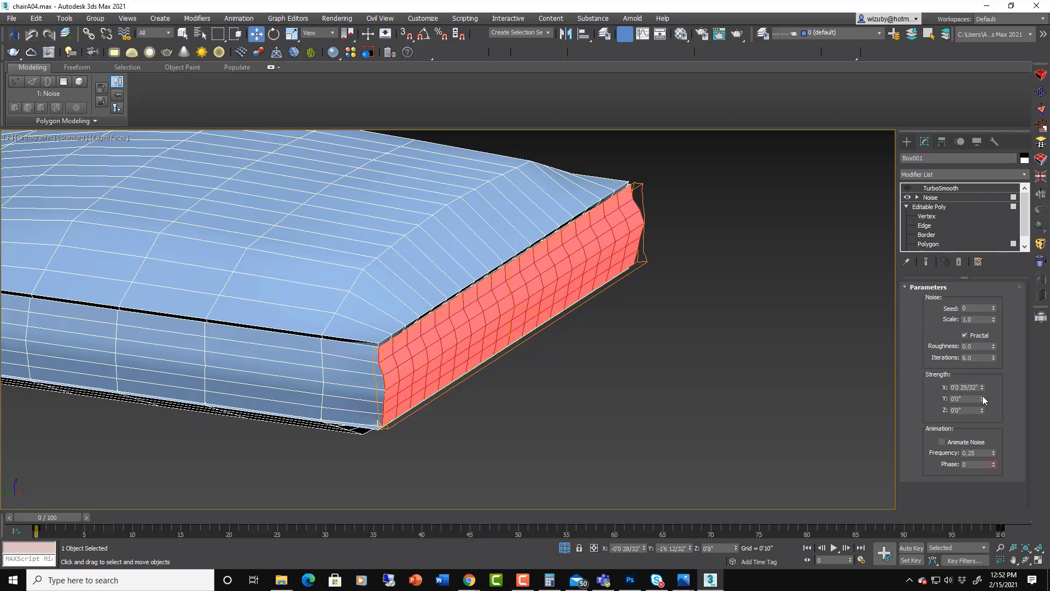
mouse_move(982, 398)
left_mouse_down()
mouse_move(982, 373)
mouse_move(982, 421)
mouse_move(982, 403)
left_mouse_up()
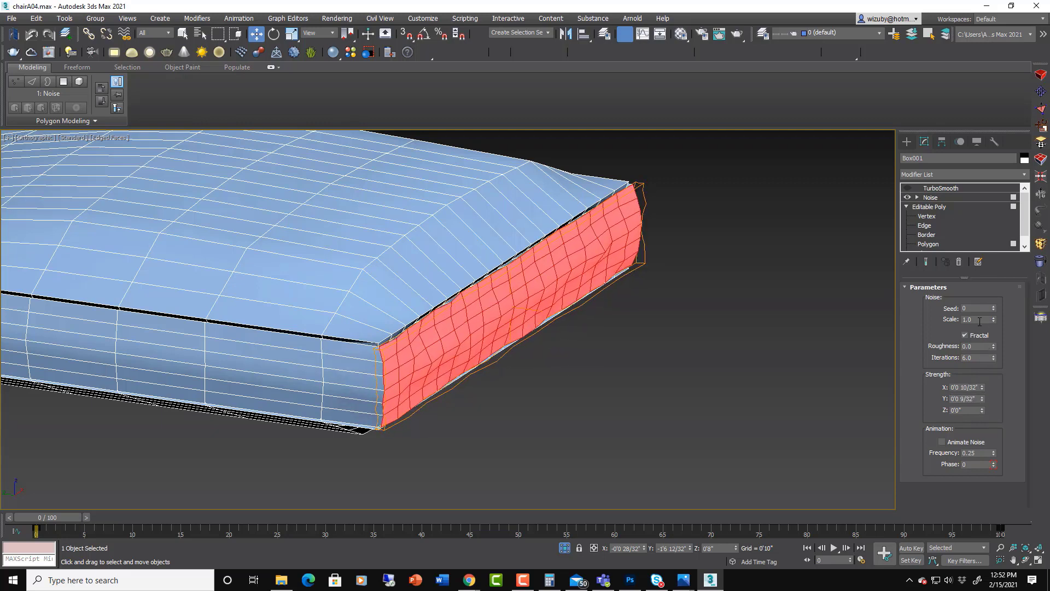
double_click(979, 319)
type("3")
key("Return")
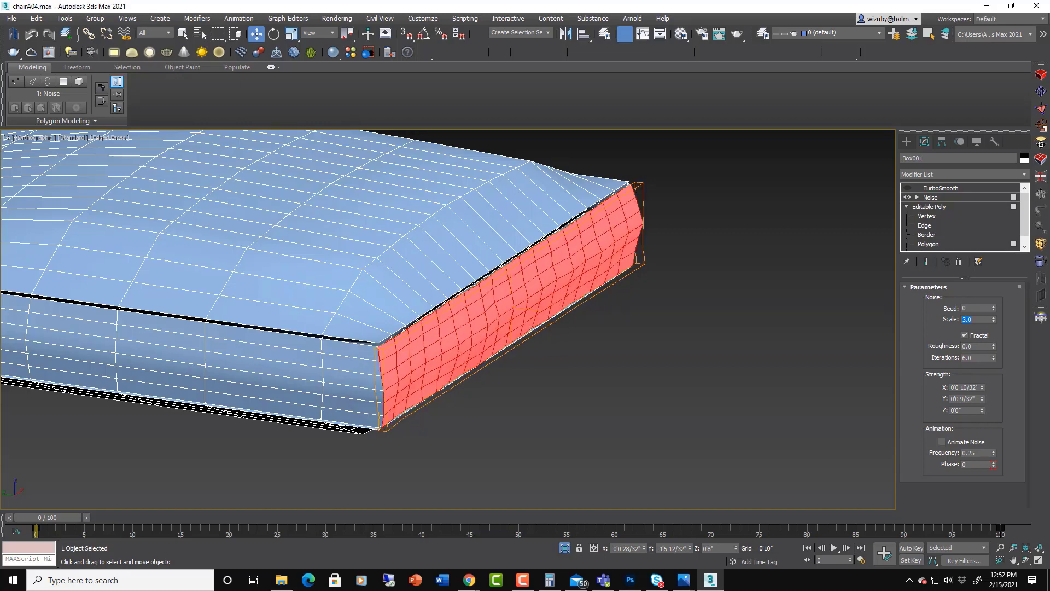
middle_click_drag(771, 316, 668, 292, "alt")
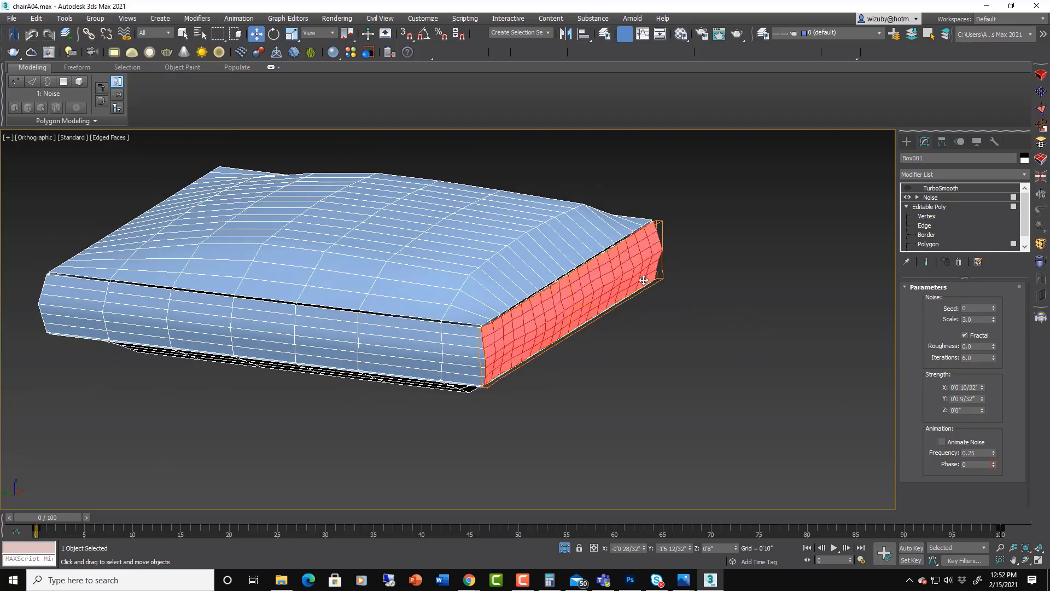
Convert the cushion to an Editable Poly and add a TurboSmooth modifier on top
right_click(643, 280)
mouse_move(708, 395)
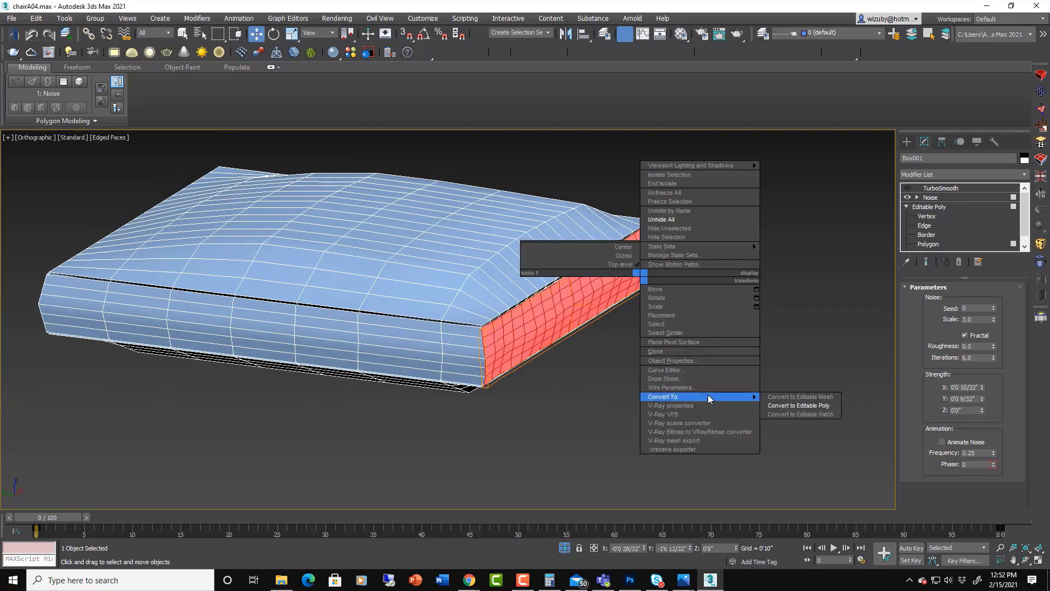
left_click(809, 406)
left_click(962, 174)
scroll(977, 438, "down", 10)
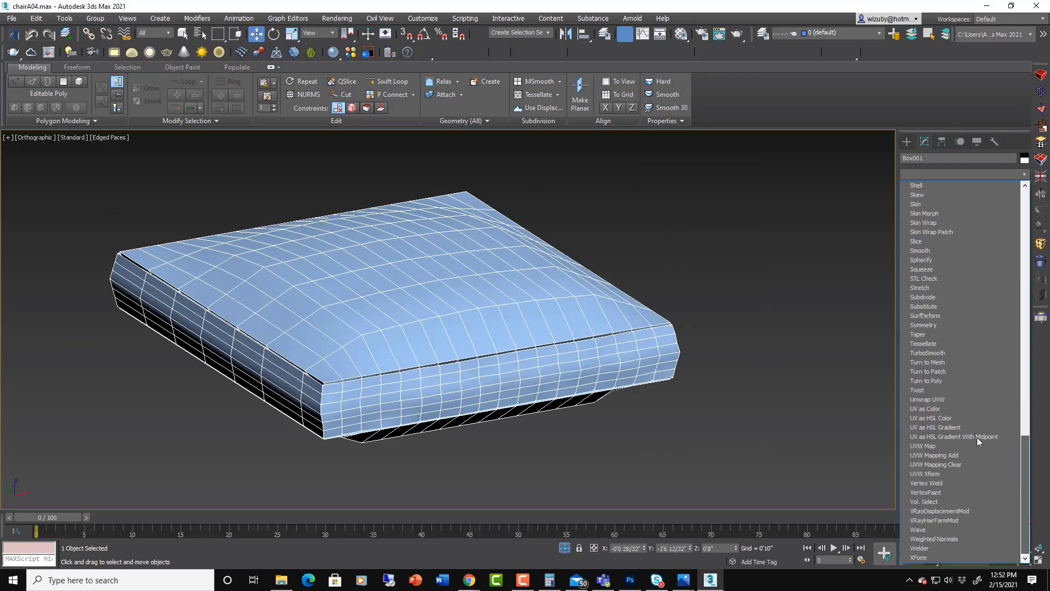
left_click(929, 353)
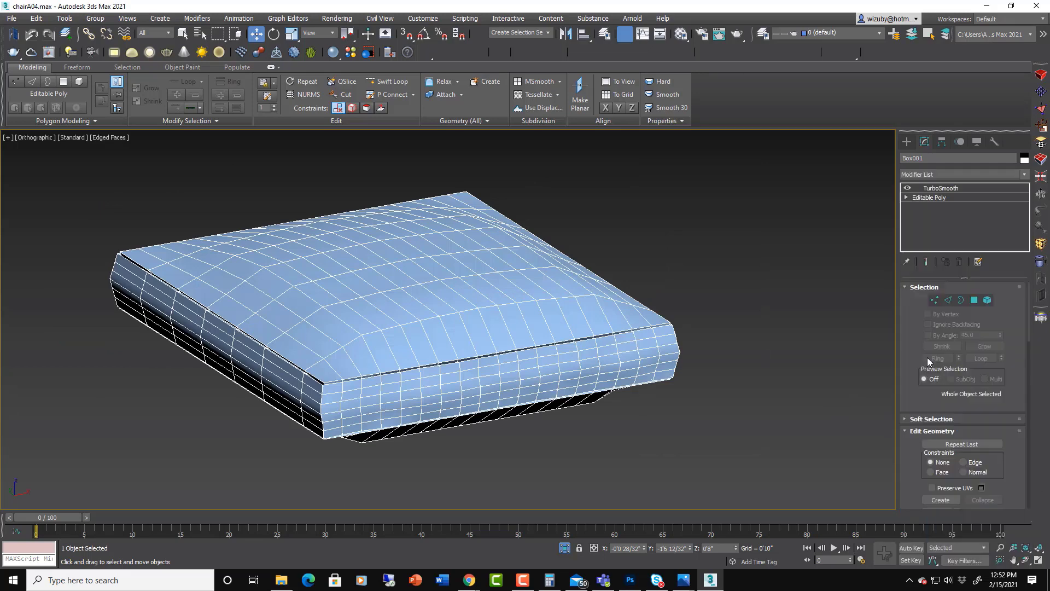
In the side wireframe view, move the front band's intermediate vertex rows outward so its profile forms an even curve
scroll(714, 350, "down", 2)
middle_click_drag(764, 347, 736, 330, "alt")
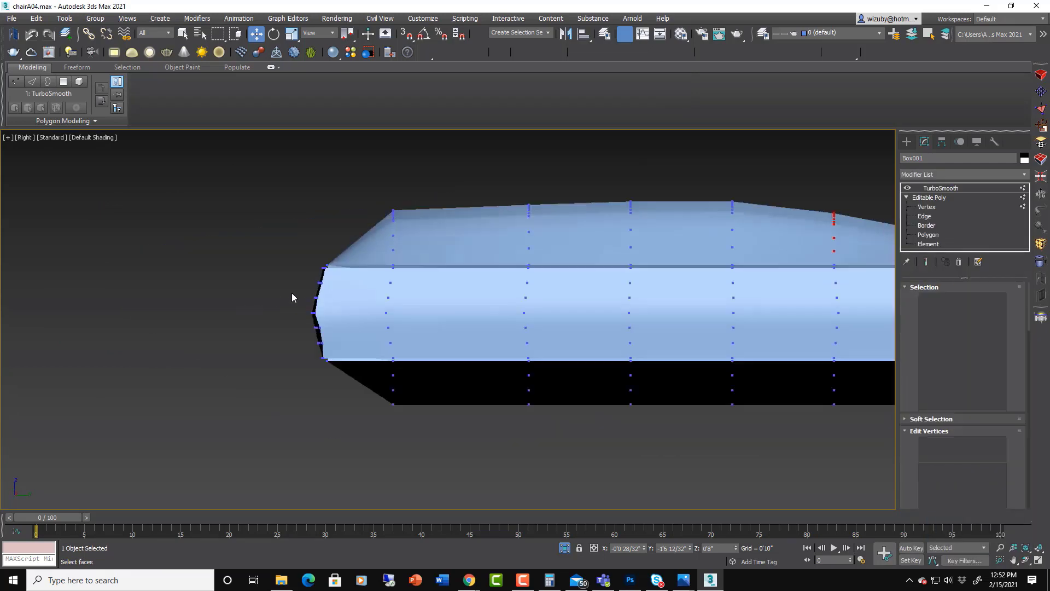
key("F3")
scroll(316, 295, "up", 3)
mouse_move(321, 295)
left_mouse_down()
mouse_move(369, 320)
mouse_move(336, 309)
left_mouse_up()
key("space")
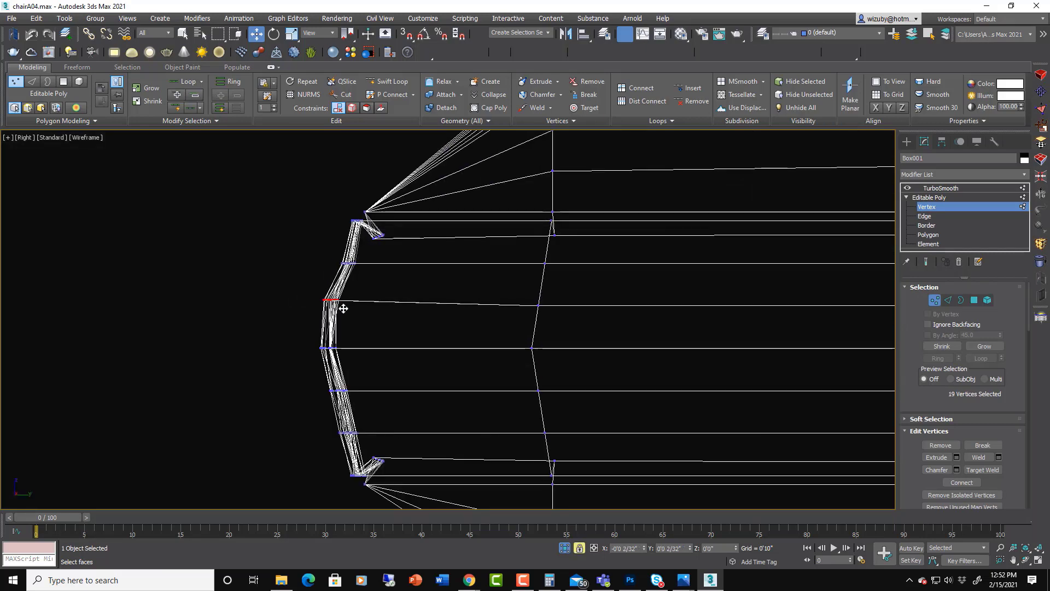
left_click_drag(335, 248, 365, 282)
key("space")
left_click_drag(356, 279, 347, 270)
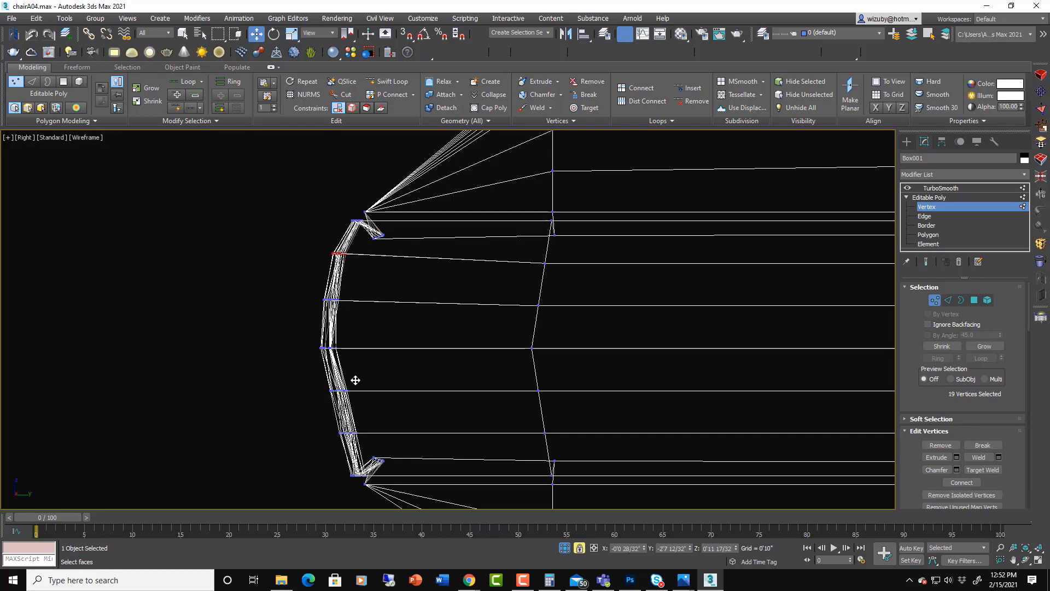
left_click_drag(369, 413, 369, 413)
left_click_drag(346, 403, 346, 445)
key("space")
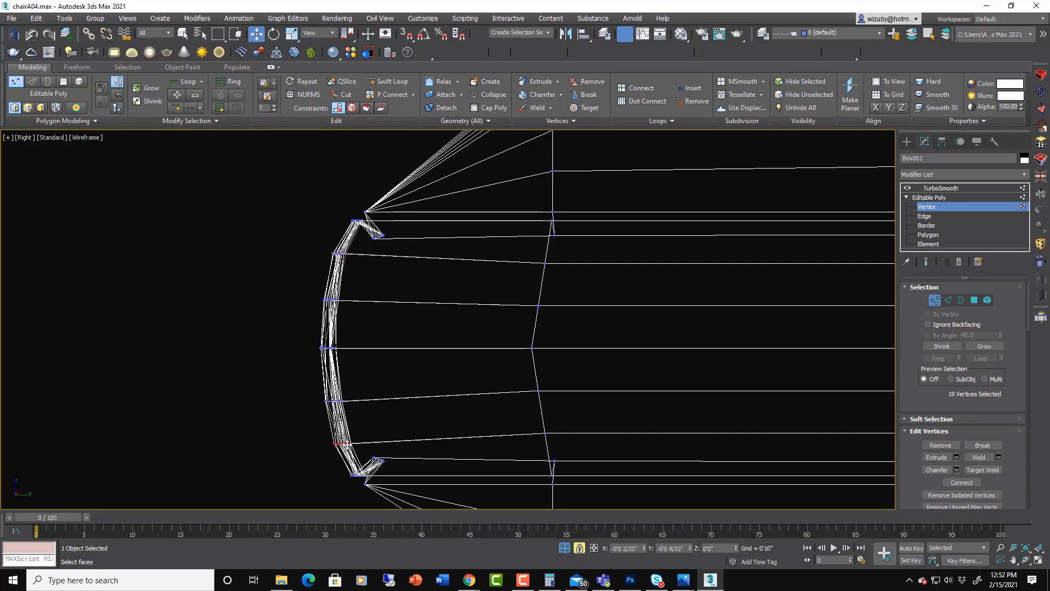
Rotate the vertices at the cushion's lower front corner and move them to round the underside's front profile
scroll(446, 317, "down", 5)
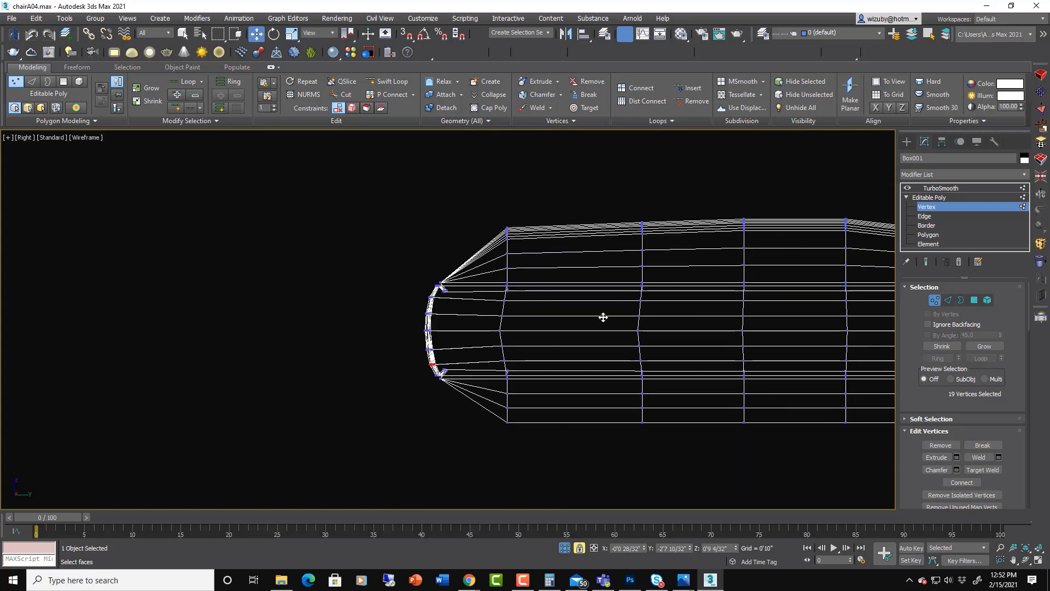
scroll(478, 392, "up", 4)
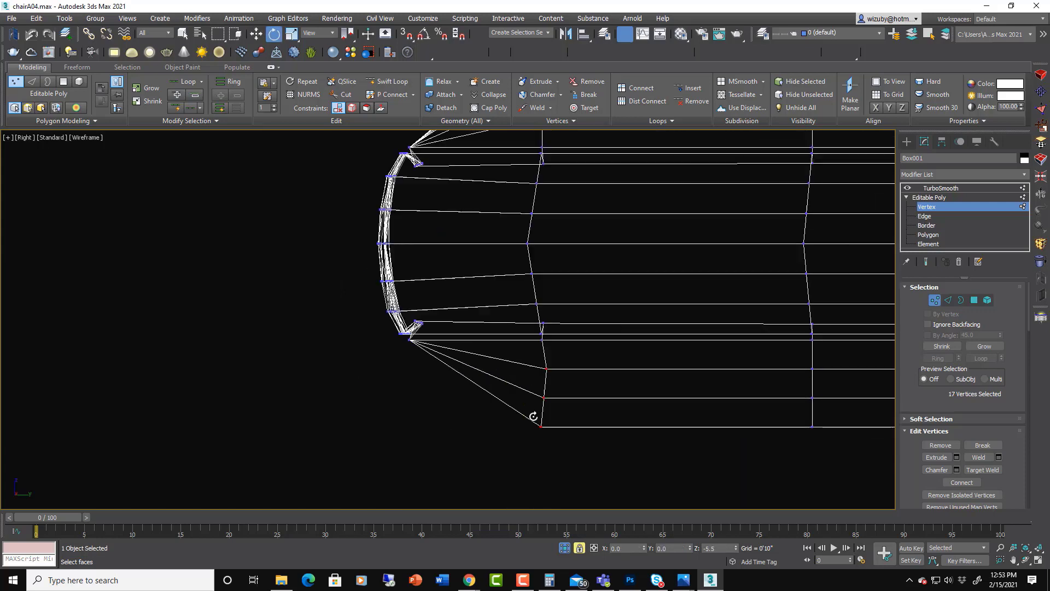
left_click_drag(534, 418, 521, 400)
key("w")
scroll(515, 305, "down", 3)
middle_click_drag(513, 307, 517, 411)
scroll(516, 298, "up", 3)
Select the vertices at the cushion's upper front corner, rotate them and reposition the topmost ones to round the crown's front
key("space")
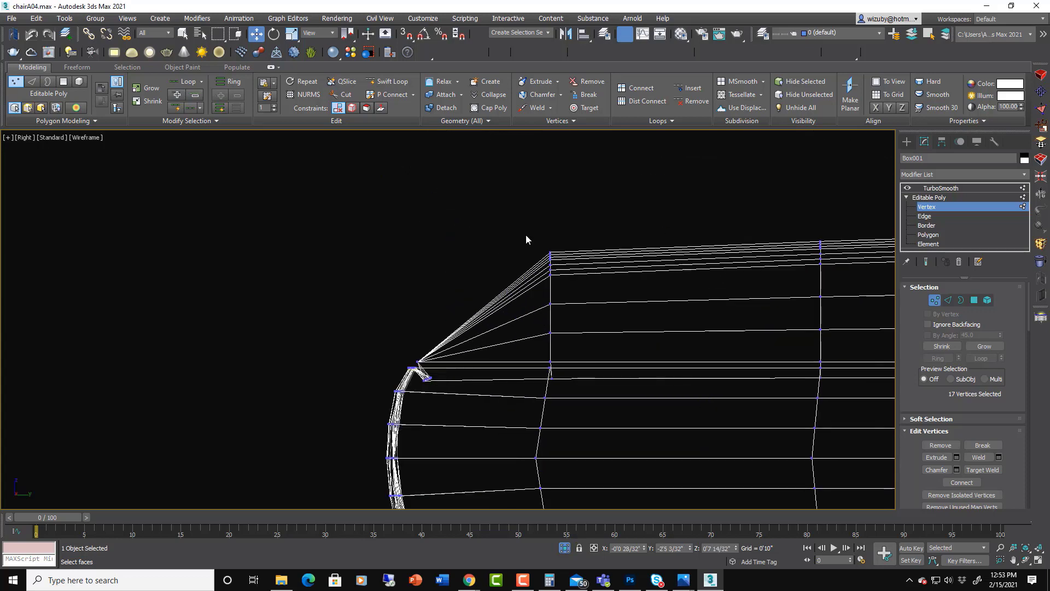
mouse_move(526, 234)
left_mouse_down()
mouse_move(569, 363)
mouse_move(565, 347)
left_mouse_up()
mouse_move(527, 219)
left_mouse_down()
mouse_move(556, 356)
mouse_move(558, 309)
mouse_move(532, 320)
mouse_move(545, 323)
mouse_move(535, 311)
mouse_move(599, 274)
left_mouse_up()
key("space")
key("e")
key("w")
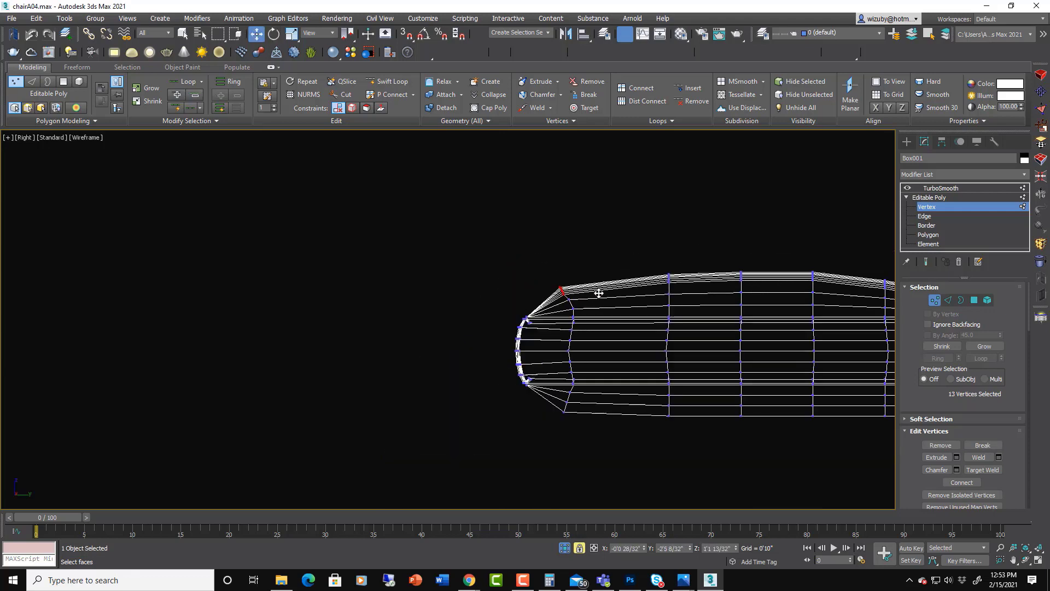
scroll(599, 293, "down", 3)
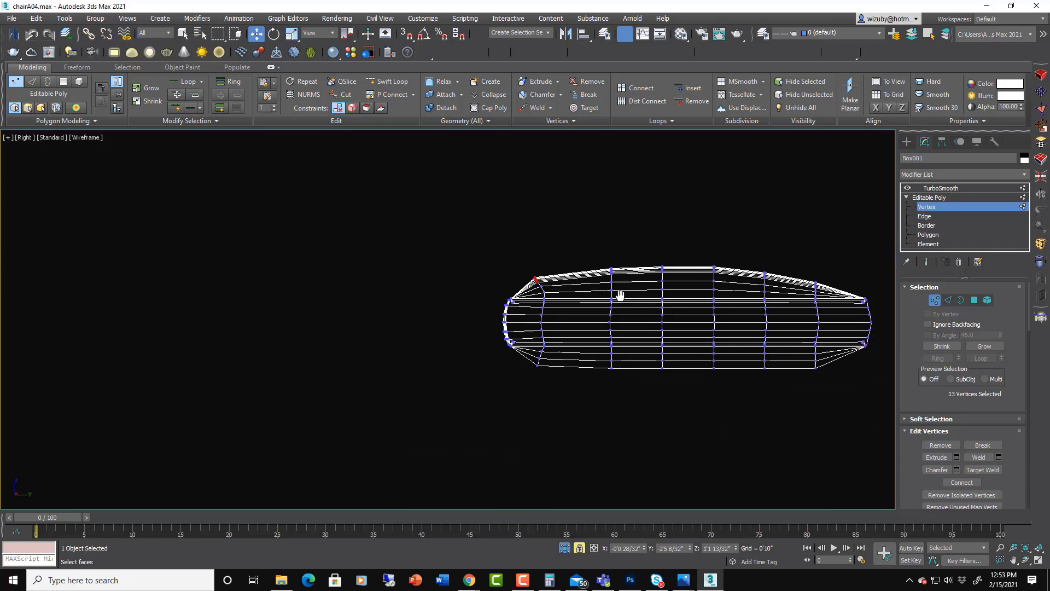
Examine the smoothed, shaded cushion from several angles to check the wrinkled front band and the seams
left_click(934, 300)
left_click(941, 188)
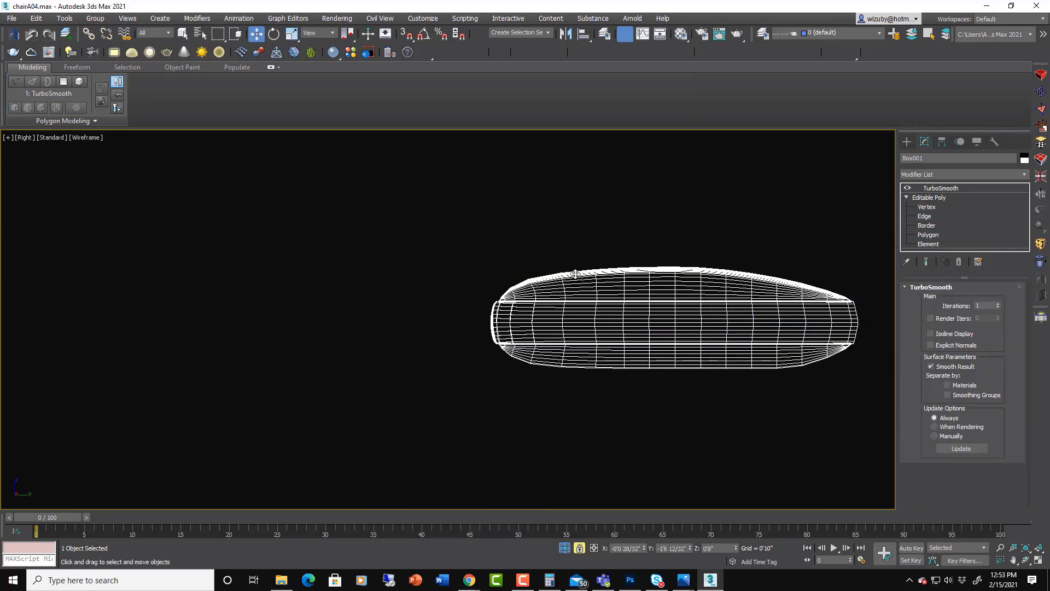
middle_click_drag(575, 274, 632, 327, "alt")
key("F3")
mouse_move(717, 347)
middle_mouse_down("alt")
mouse_move(755, 353)
mouse_move(729, 352)
middle_mouse_up("alt")
scroll(627, 364, "up", 3)
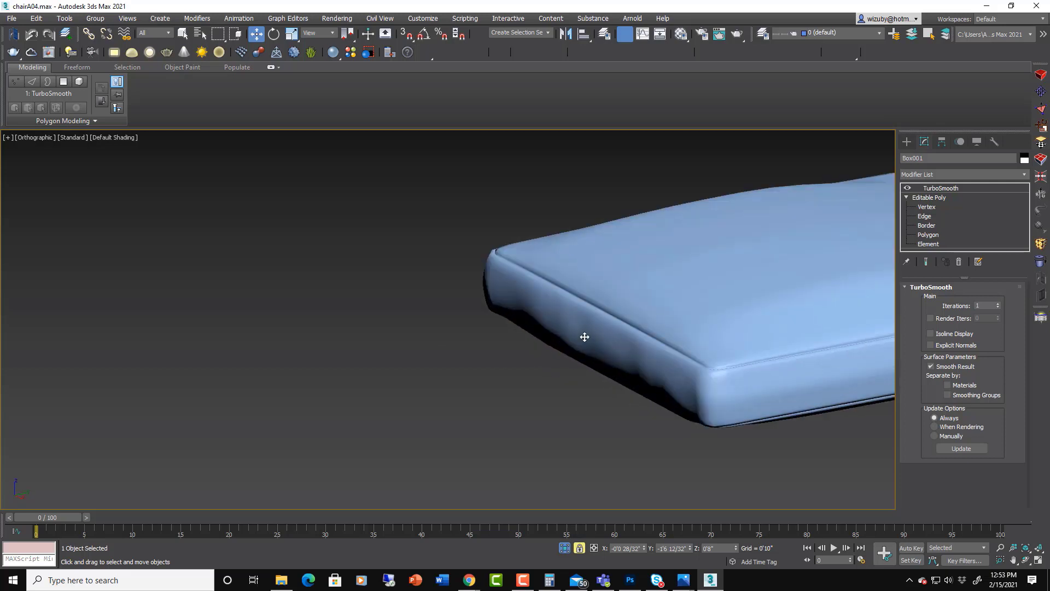
scroll(584, 336, "down", 4)
middle_click_drag(585, 336, 727, 337, "alt")
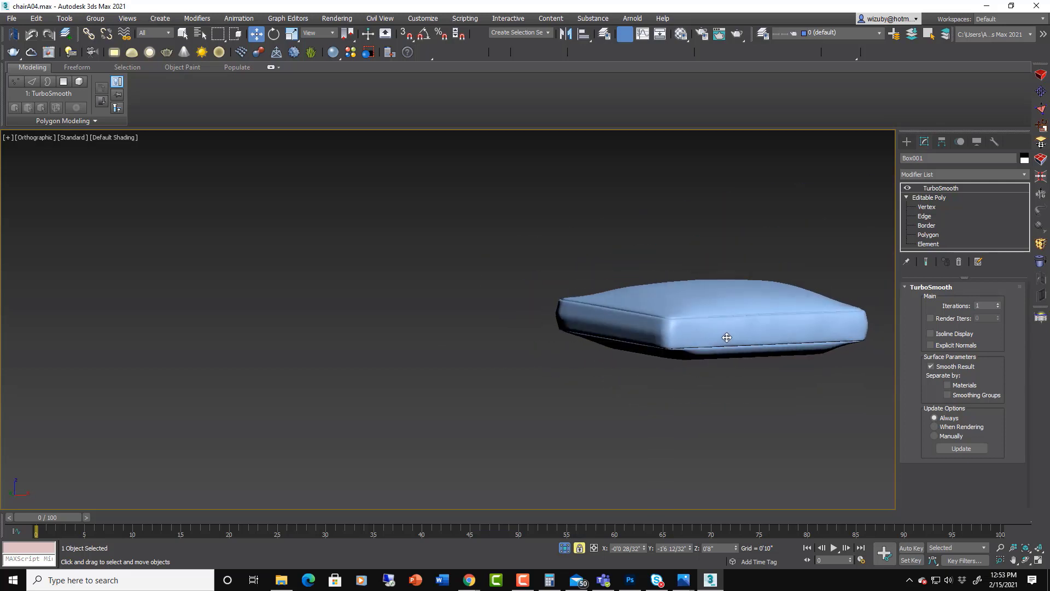
In the front view, lower the crown's two upper corner vertex columns and round the slope of its left shoulder
key("f")
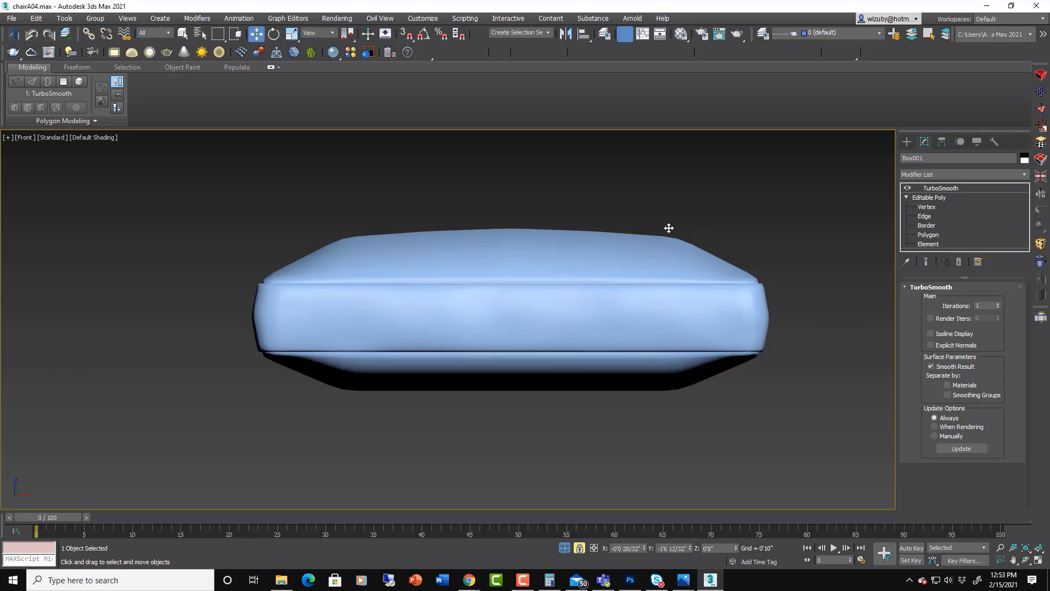
key("1")
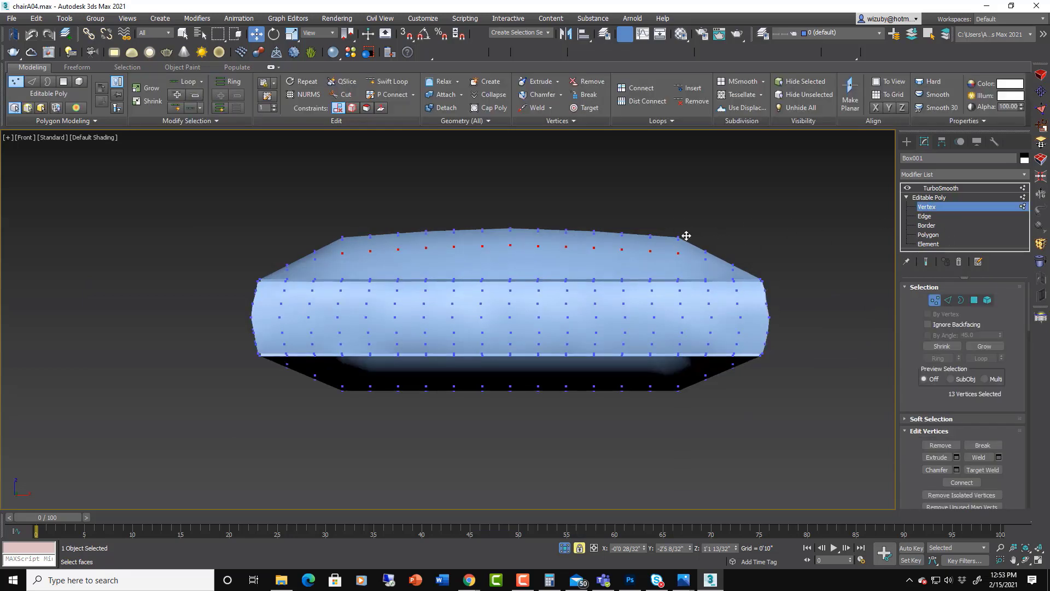
scroll(672, 232, "up", 2)
left_click_drag(690, 249, 689, 248)
key("space")
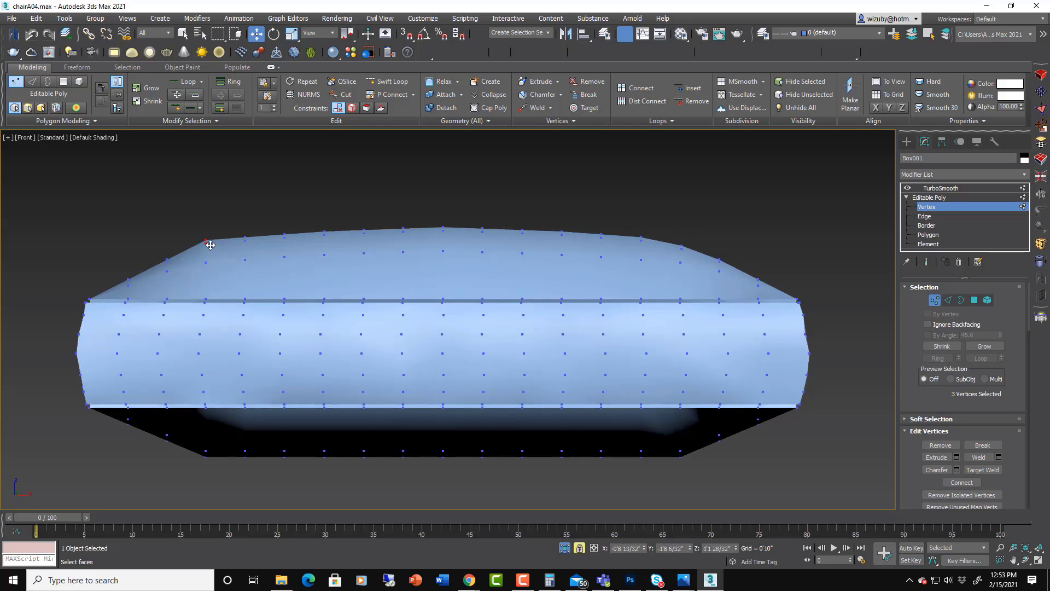
left_click_drag(210, 244, 247, 265)
key("space")
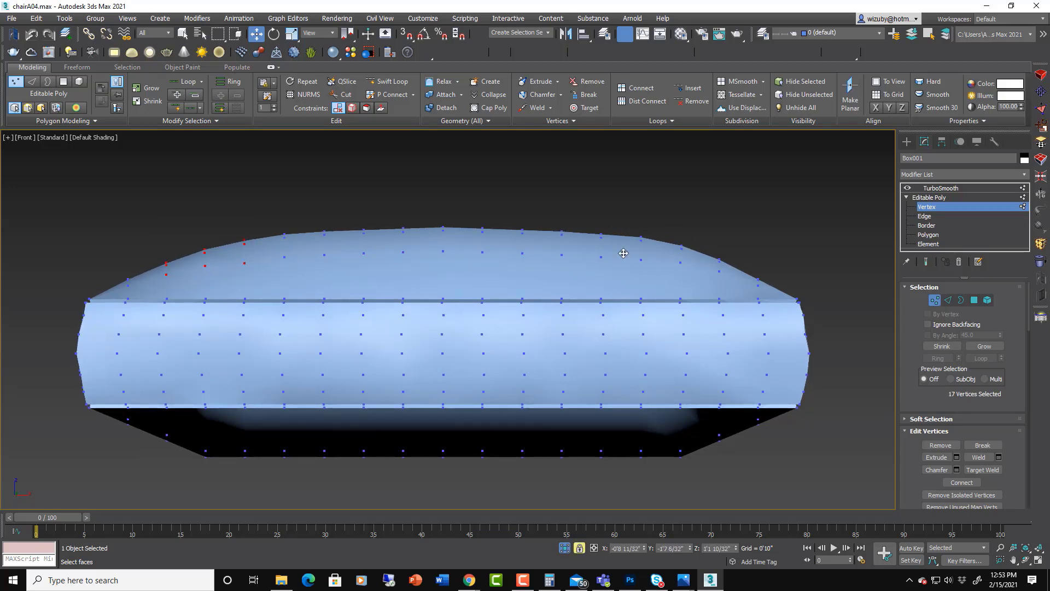
Move the vertices of the crown's right shoulder to round it like the left one
key("space")
left_click_drag(631, 218, 733, 279)
key("space")
left_click_drag(705, 267, 706, 270)
left_click(935, 300)
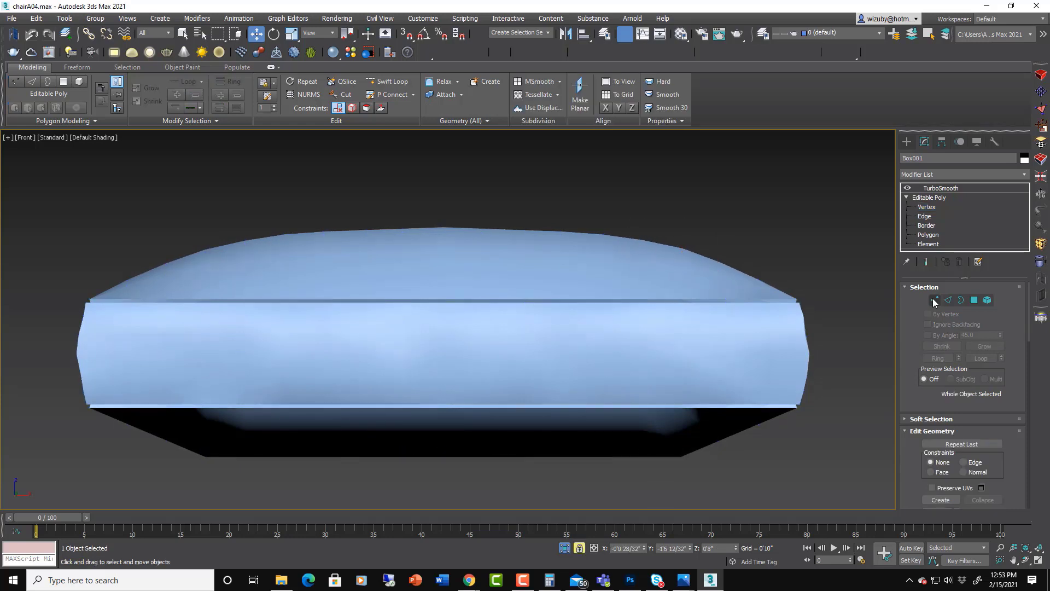
Raise the bottom corner vertices on both sides of the cushion to soften the underside's profile
left_click(936, 301)
key("space")
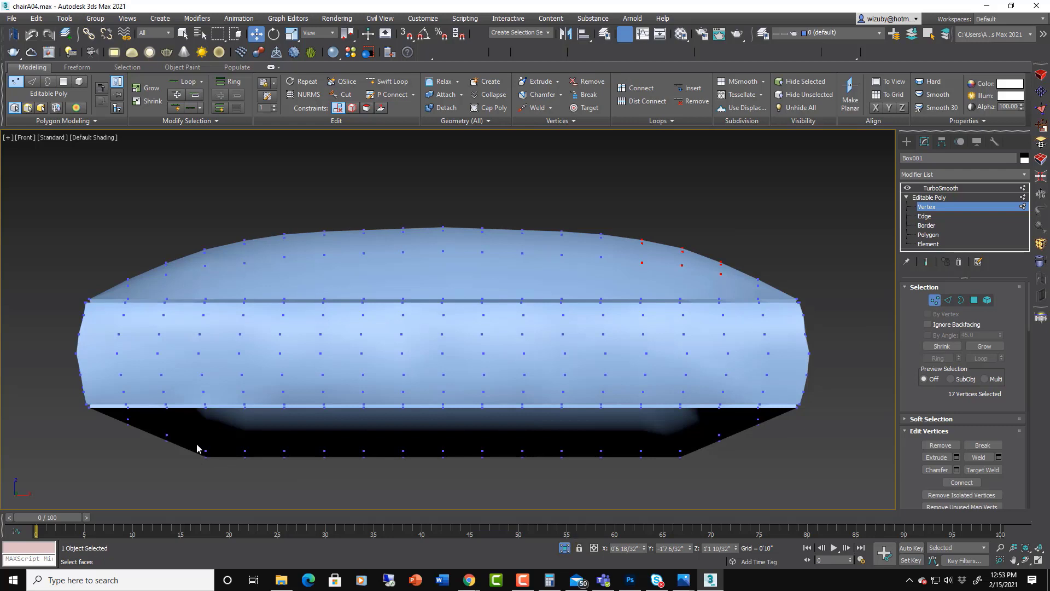
left_click_drag(195, 445, 215, 471)
key("space")
left_click_drag(209, 465, 208, 460)
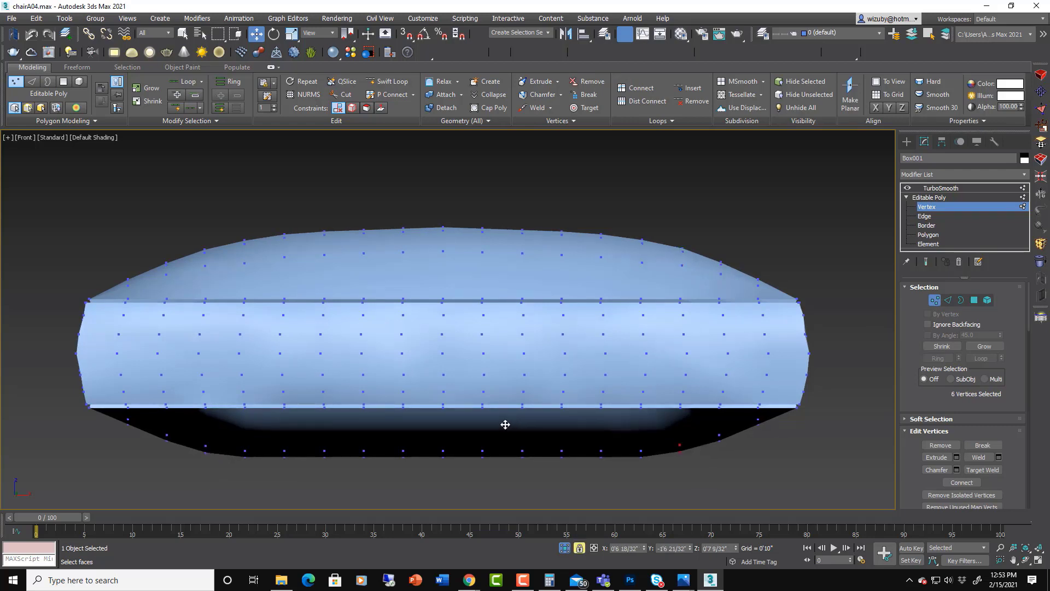
left_click(935, 300)
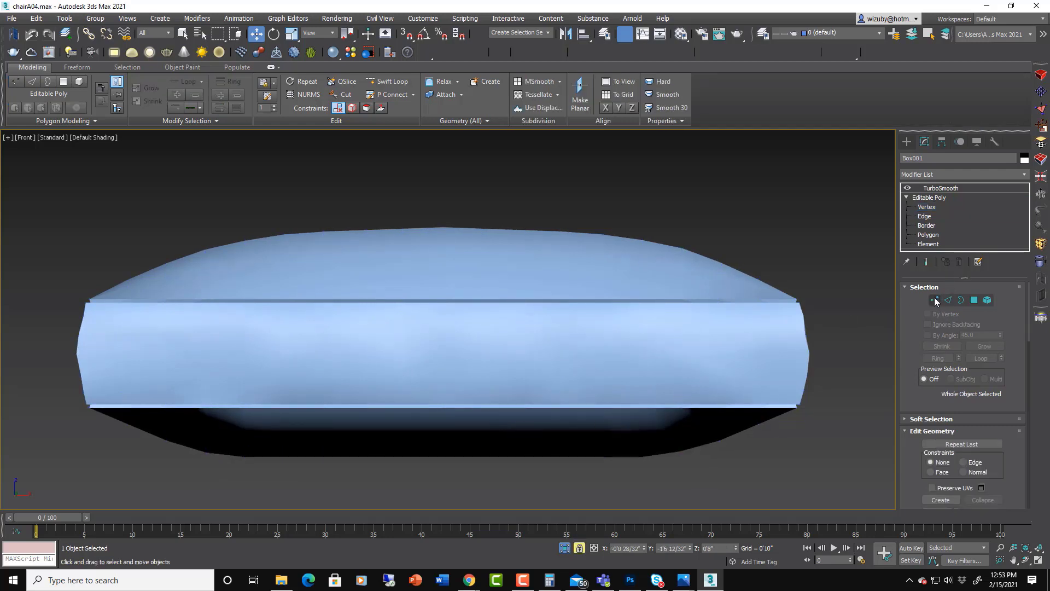
Add an FFD 4x4x4 modifier beneath TurboSmooth and edit its control points
left_click(1013, 176)
left_click_drag(1025, 207, 1025, 277)
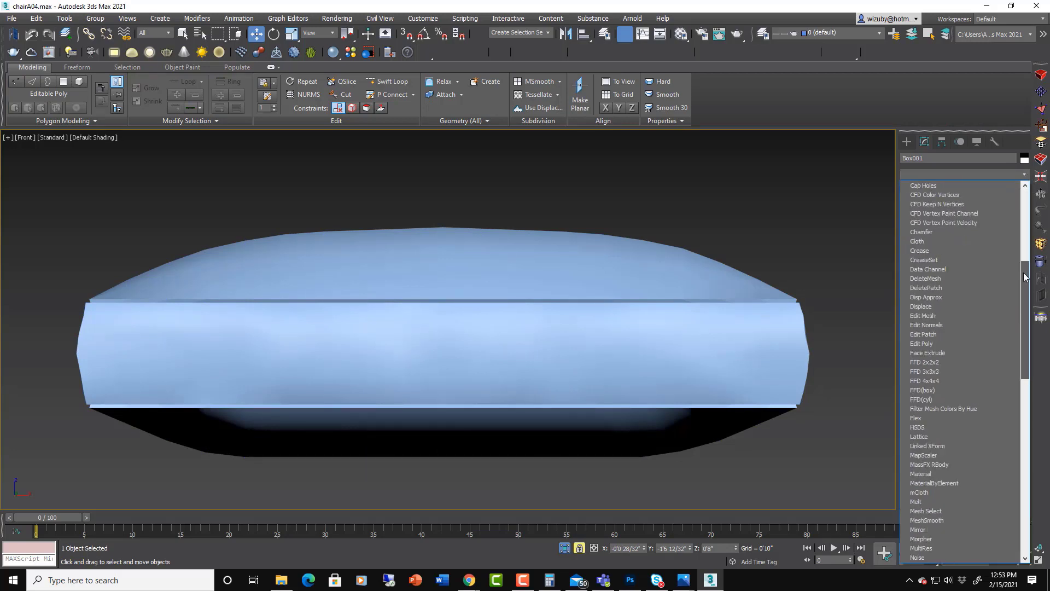
left_click(957, 377)
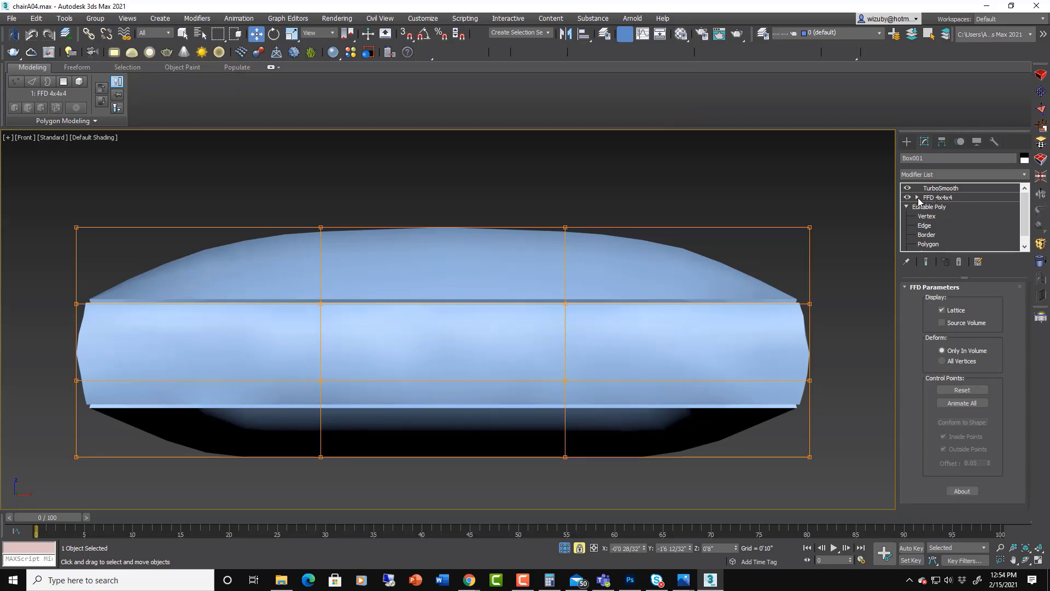
left_click(917, 197)
left_click(945, 206)
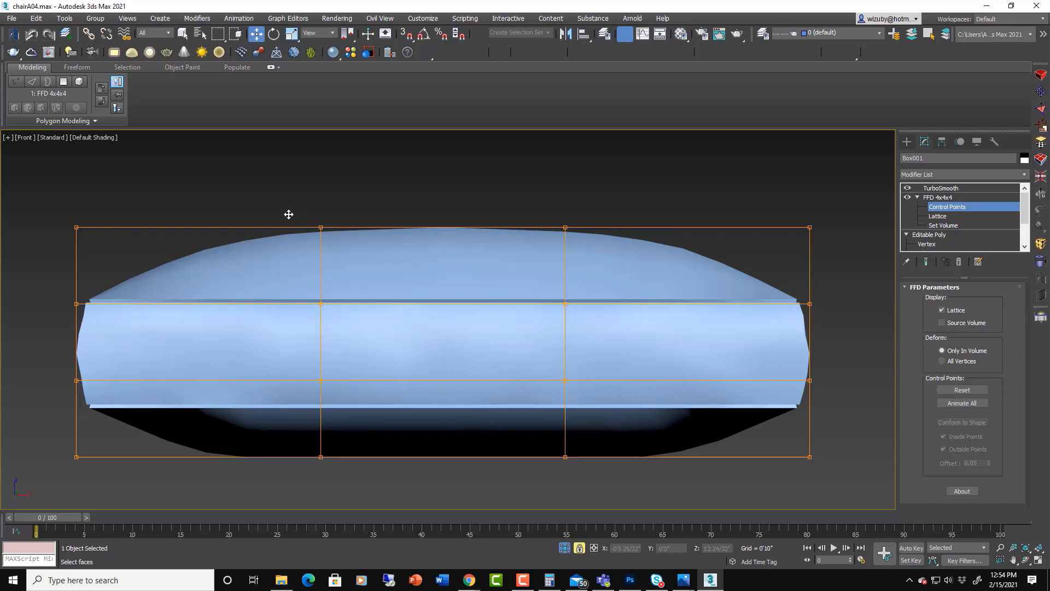
Select the FFD lattice's inner top control points and scale them outward in the top view
left_click_drag(326, 223, 583, 255)
key("t")
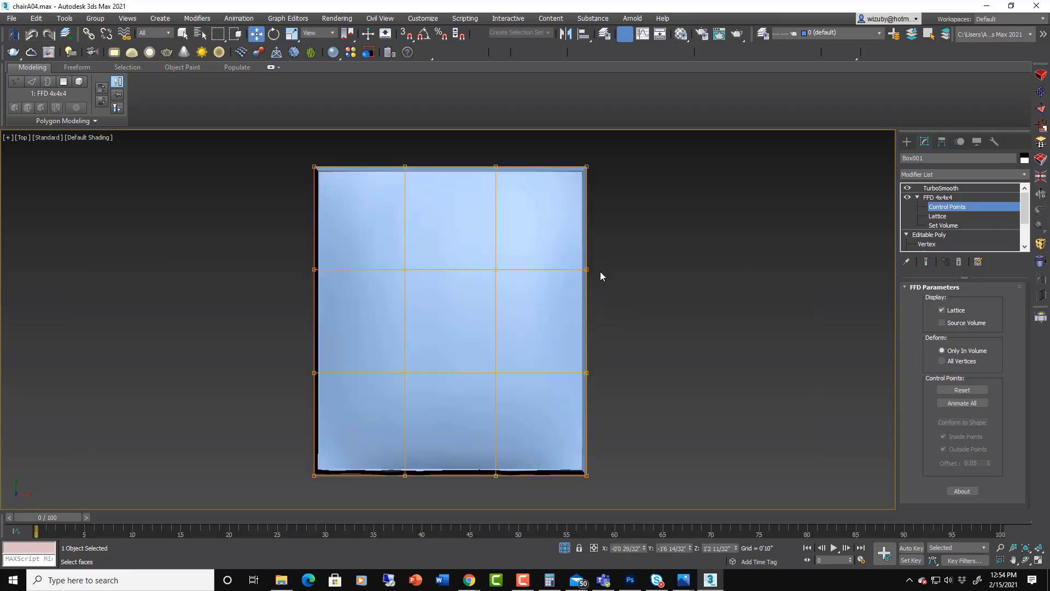
scroll(608, 332, "down", 2)
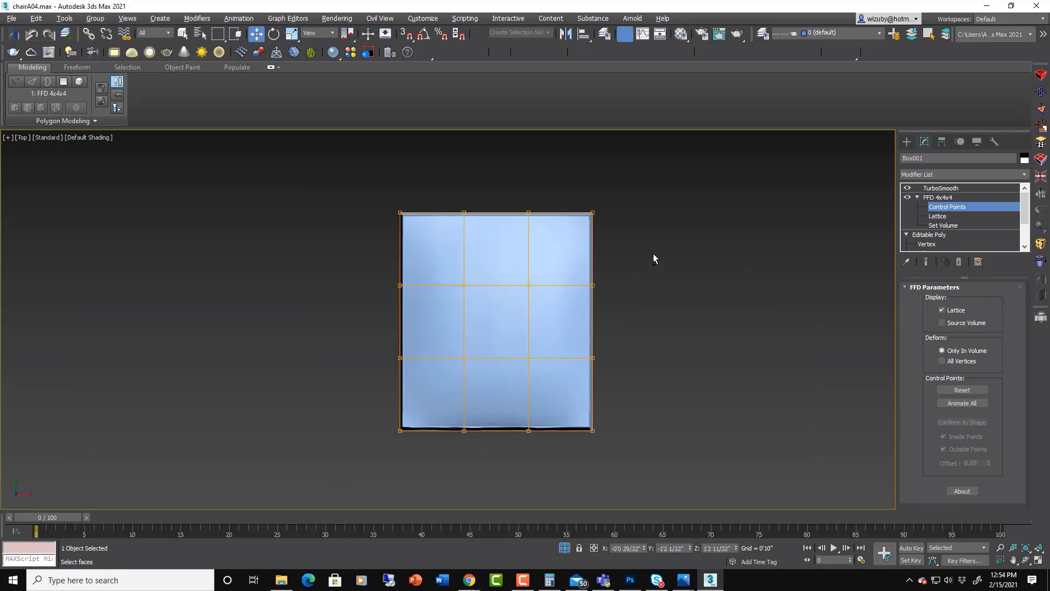
scroll(602, 260, "up", 2)
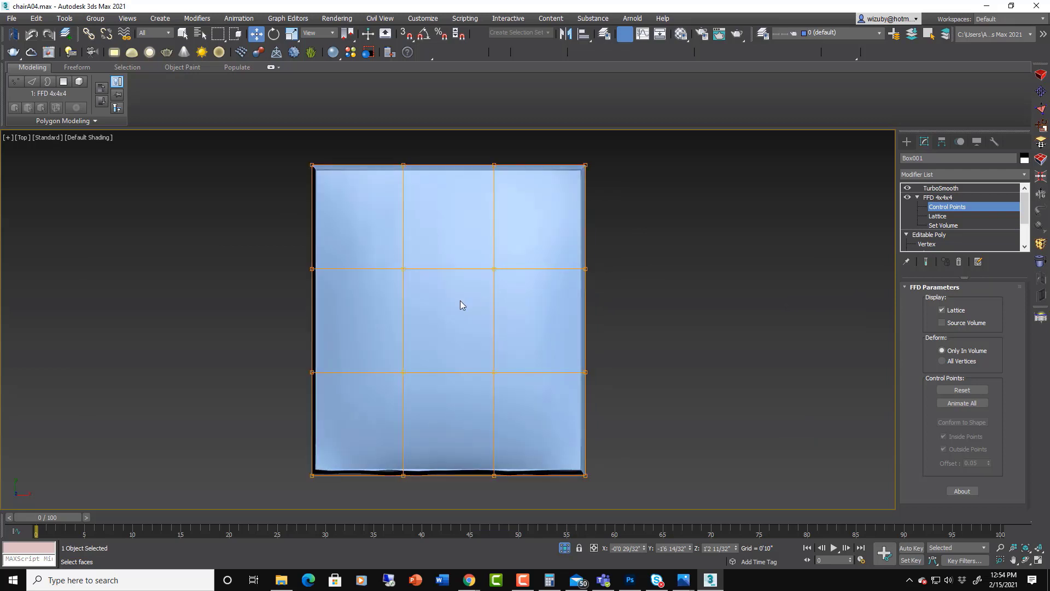
key("r")
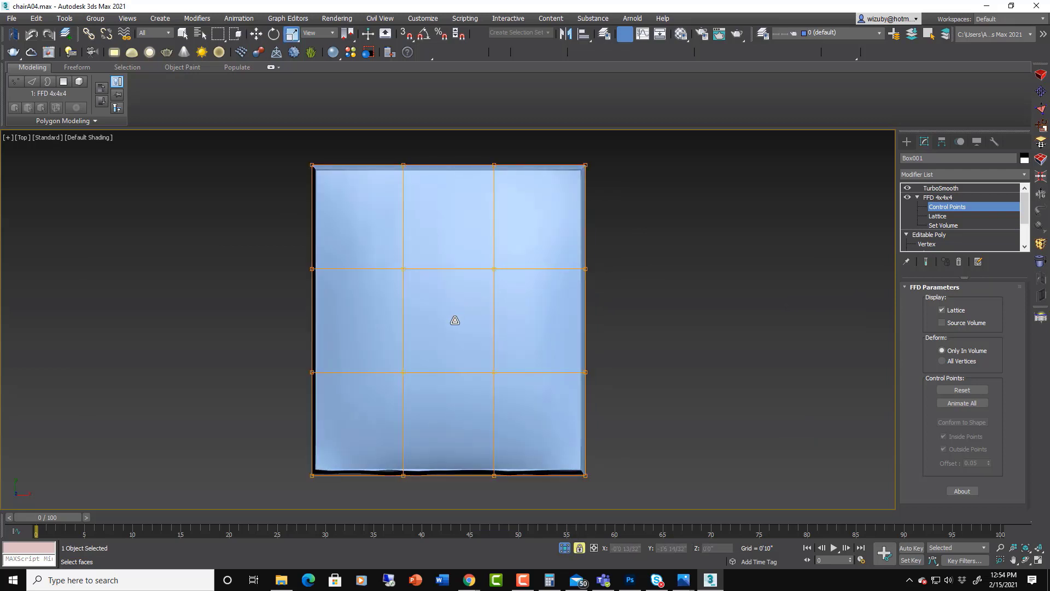
left_click_drag(457, 317, 469, 270)
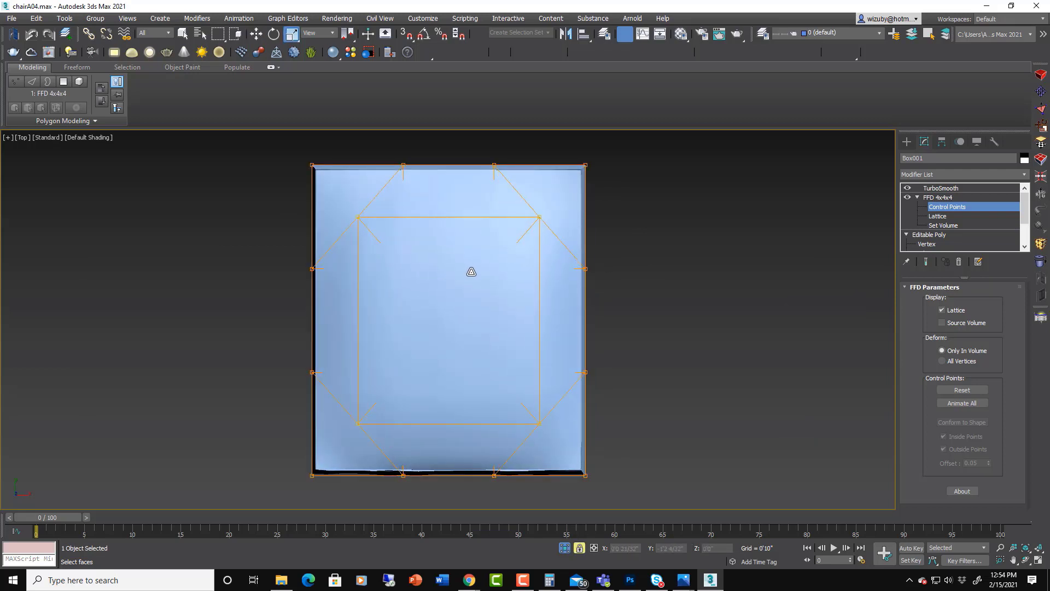
In the front view, raise the selected inner top control points slightly to lift the cushion's crown
key("f")
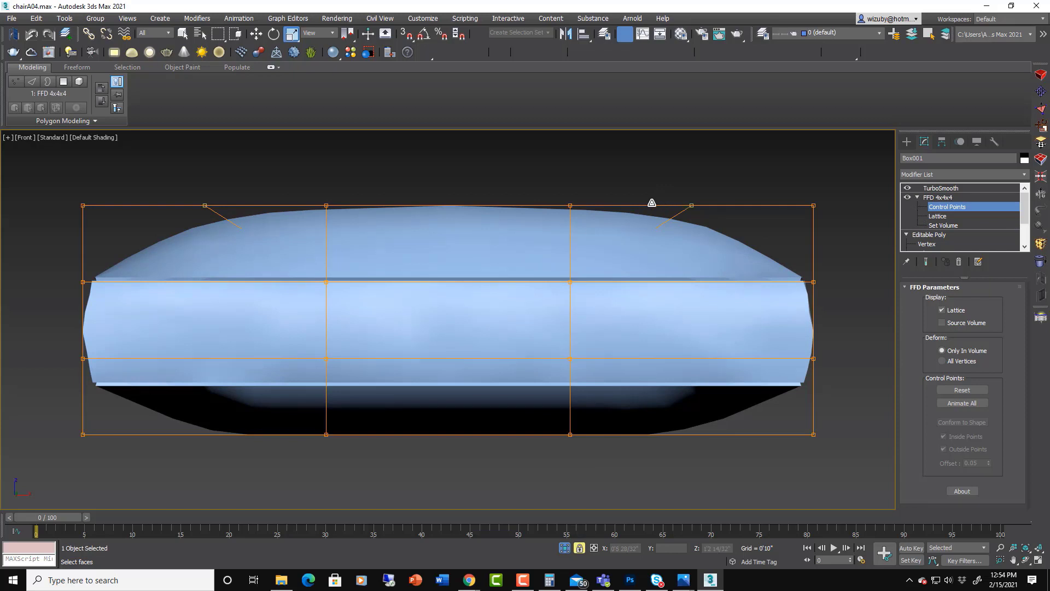
key("w")
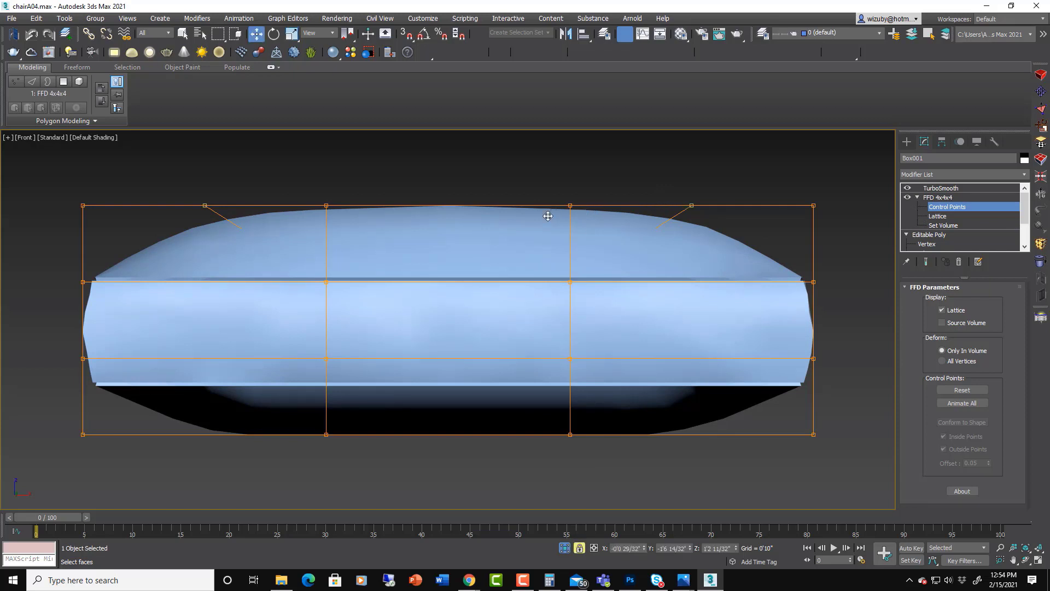
mouse_move(548, 216)
left_mouse_down()
mouse_move(549, 176)
mouse_move(533, 275)
mouse_move(551, 200)
left_mouse_up()
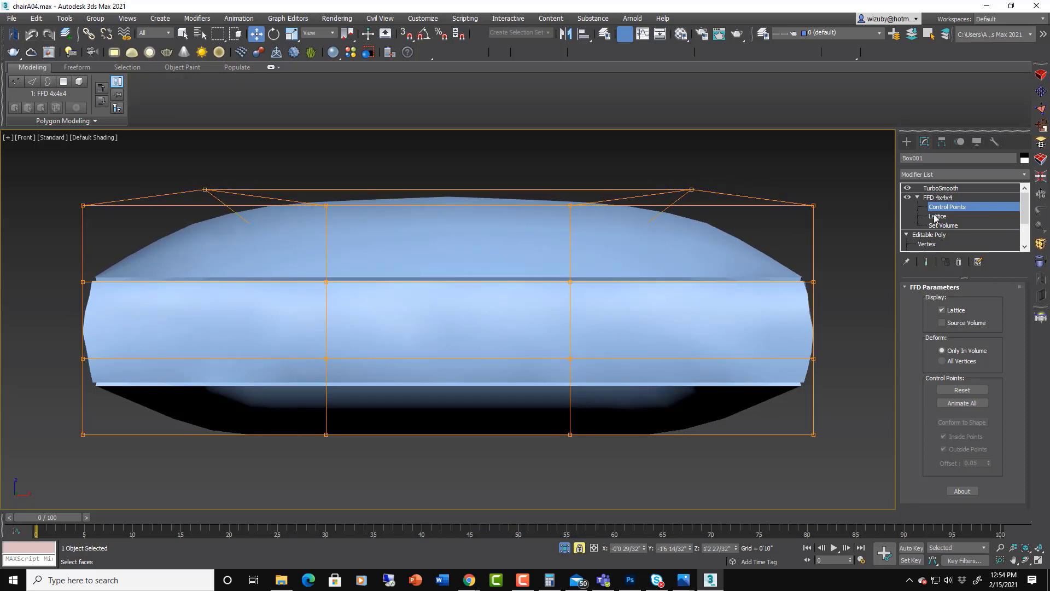
Return to the TurboSmooth modifier and set its iterations to 2
left_click(938, 197)
left_click(940, 188)
middle_click_drag(733, 195, 672, 219, "alt")
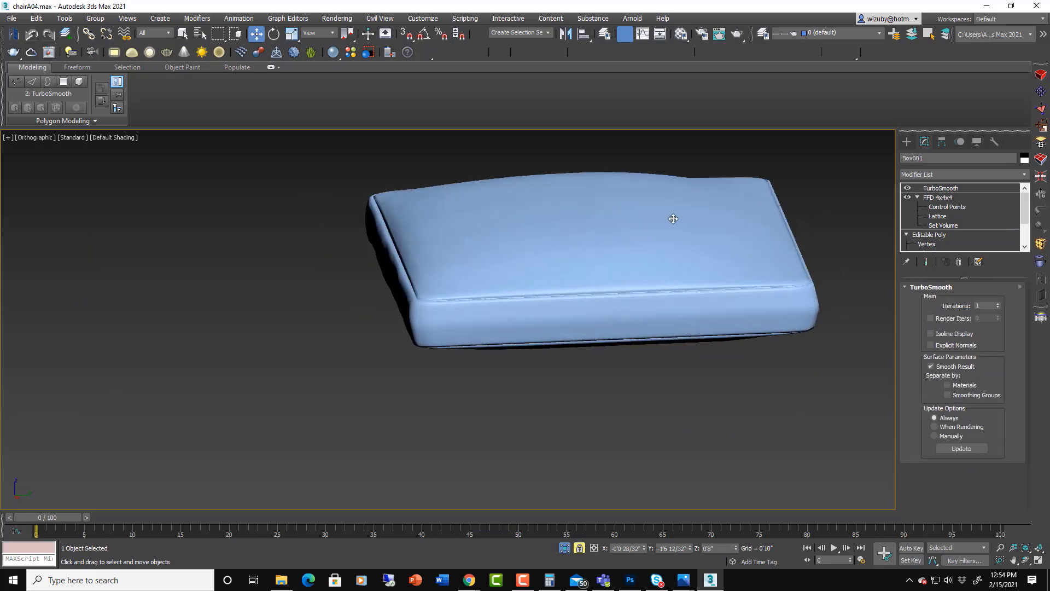
key("r")
scroll(711, 246, "down", 3)
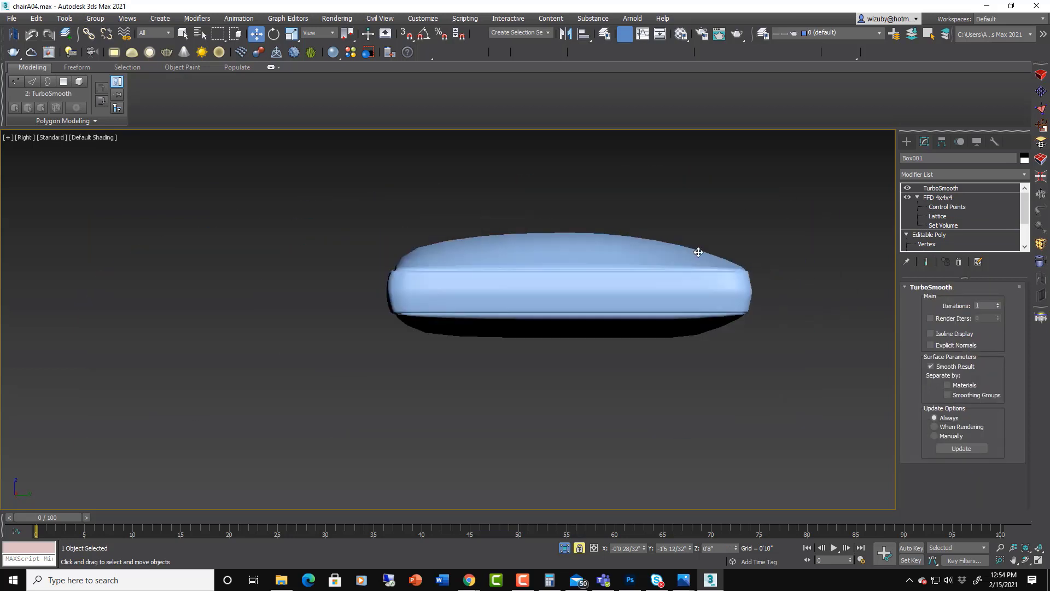
middle_click_drag(703, 253, 804, 283, "alt")
left_click(998, 304)
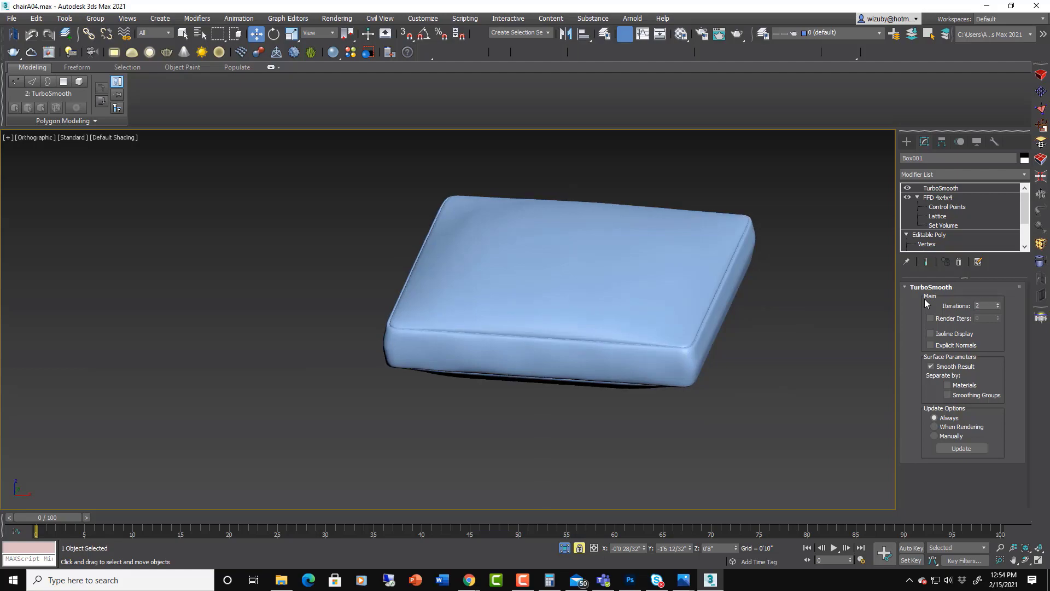
Exit isolation to show the cushion inside the chair, and clear the selection
middle_click_drag(720, 315, 717, 341, "alt")
key("f")
key("F4")
scroll(771, 285, "down", 2)
left_click(562, 546)
middle_click_drag(677, 387, 514, 391)
left_click(811, 426)
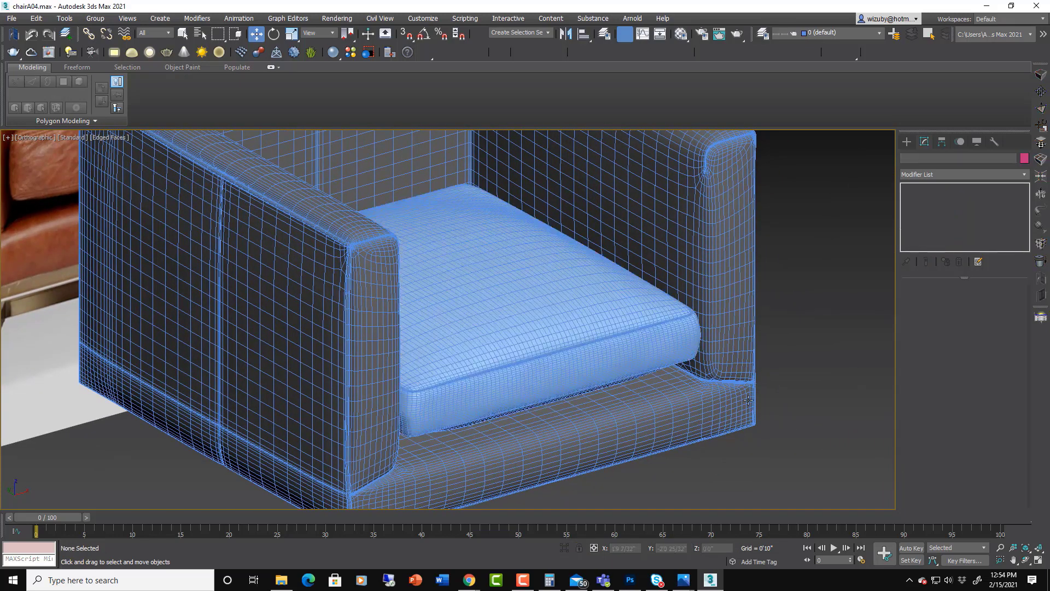
Add an Edit Poly modifier above the cushion's TurboSmooth and select the edge loop running inside the upper seam
key("F4")
left_click(610, 353)
middle_click_drag(610, 353, 654, 330, "alt")
scroll(654, 330, "up", 5)
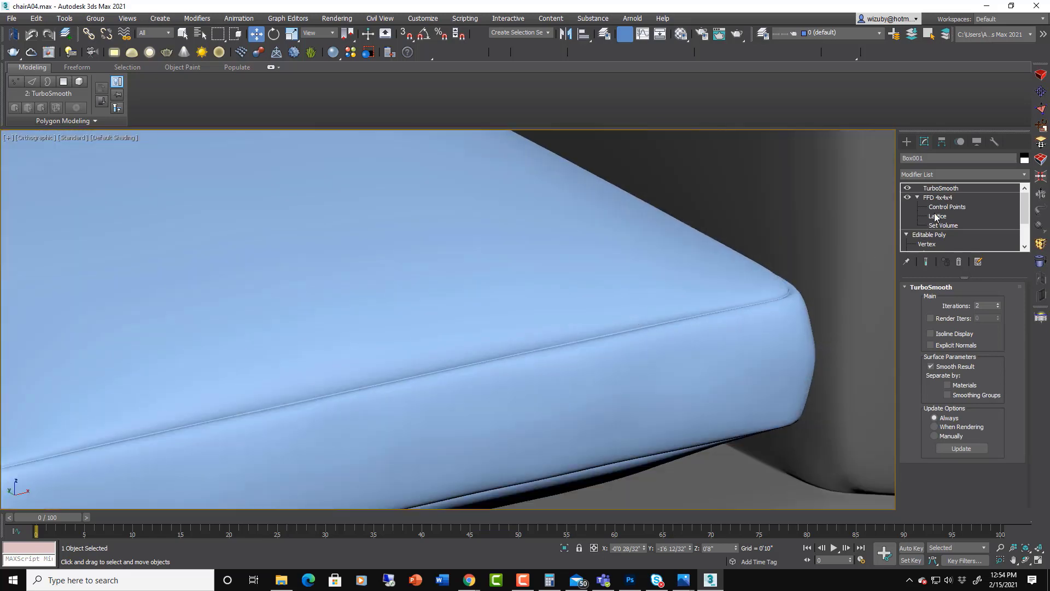
key("F4")
left_click(917, 198)
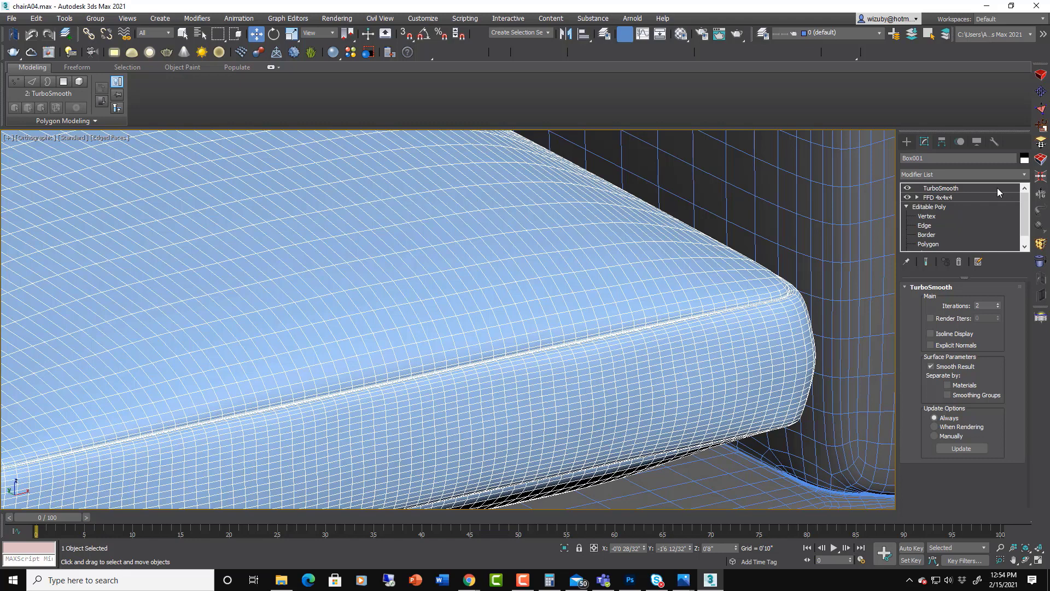
left_click(1023, 175)
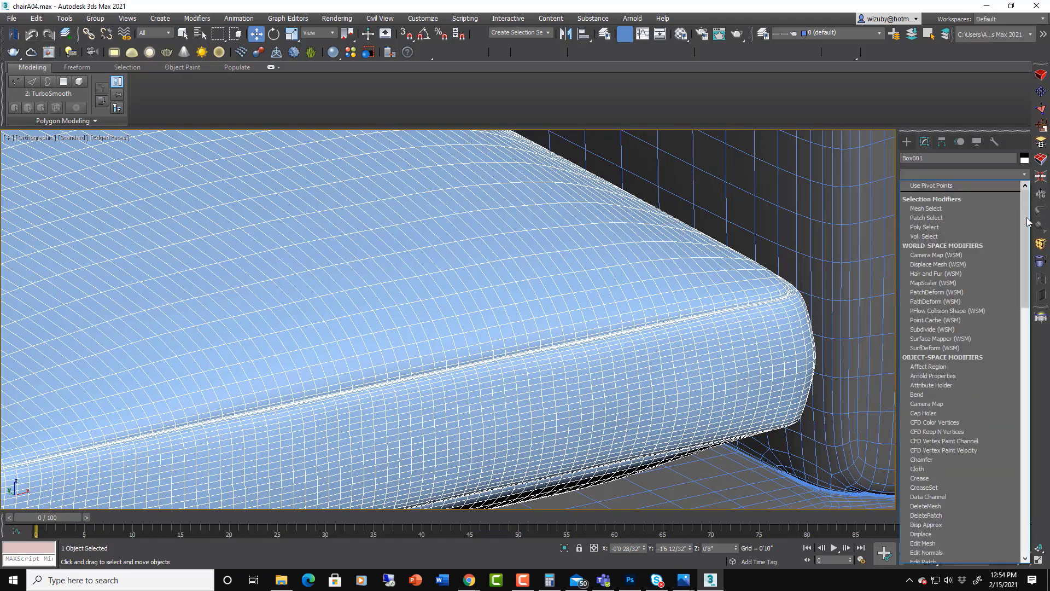
left_click_drag(1025, 225, 1024, 265)
scroll(792, 285, "up", 5)
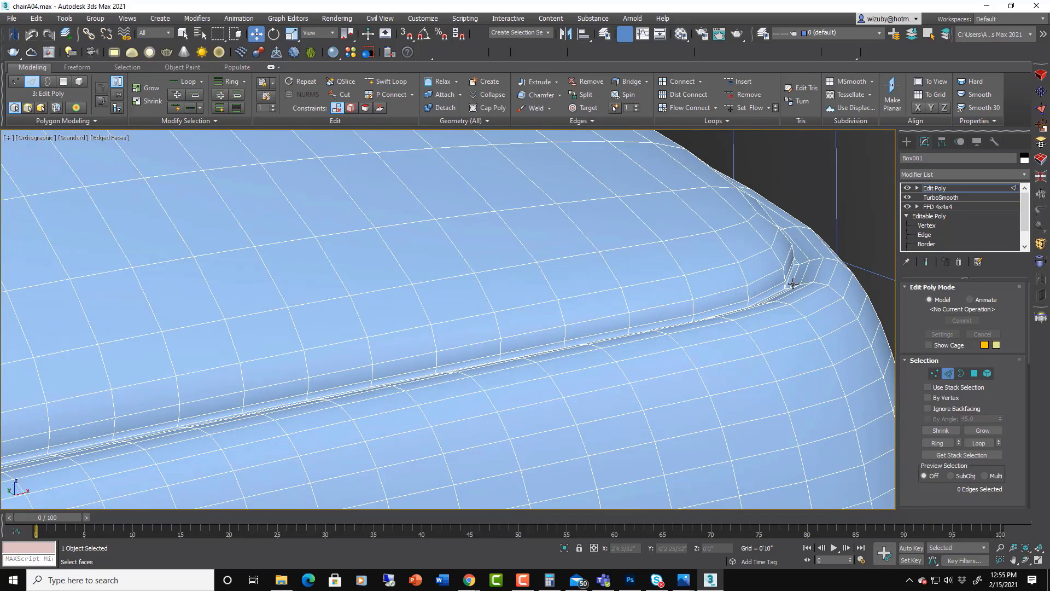
left_click(793, 283)
left_click(986, 445)
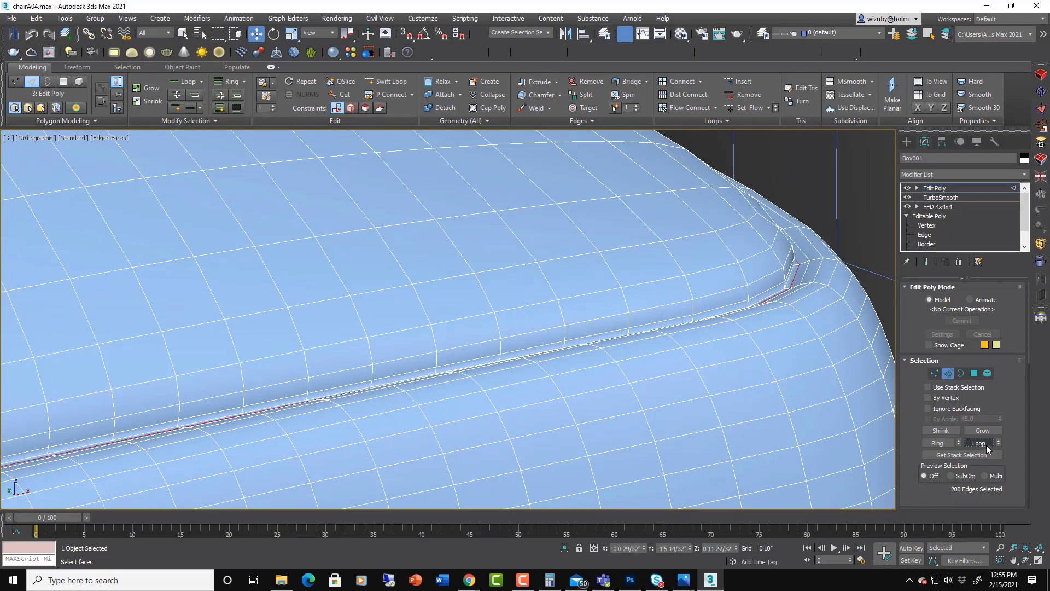
Create a shape from the selected seam edges and remove the Edit Poly modifier from the cushion
right_click(797, 276)
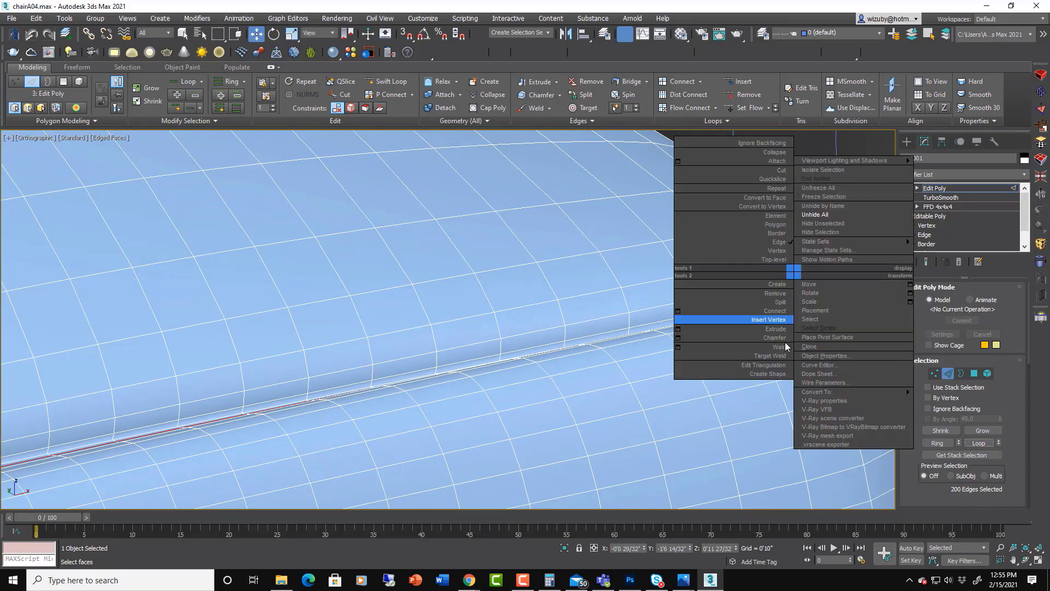
left_click(733, 370)
left_click(499, 306)
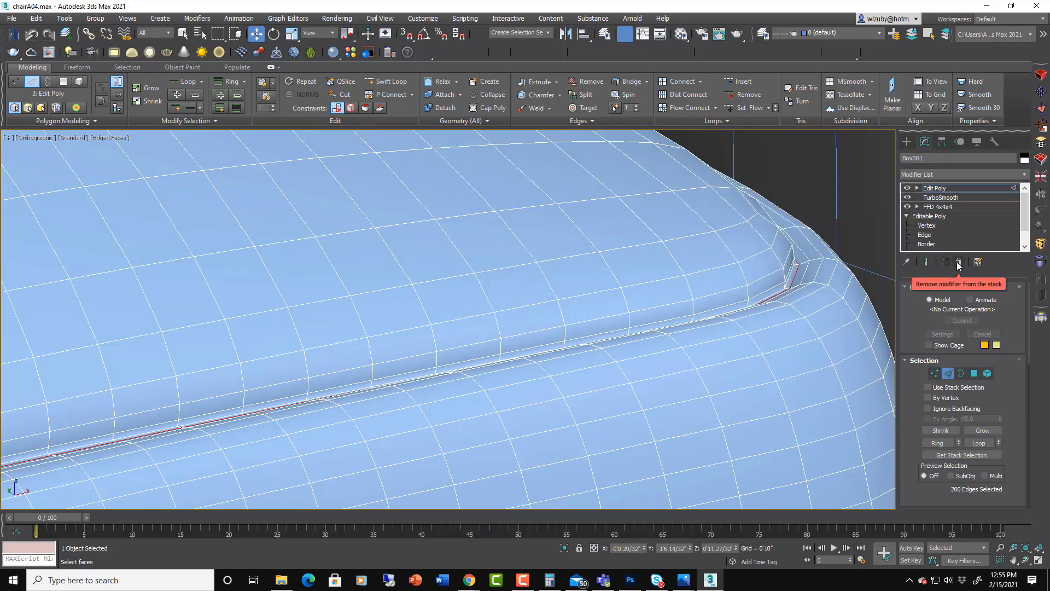
left_click(959, 262)
Make the seam spline renderable in renderer and viewport with a thickness of 0'0 8/32", and raise it slightly out of the seam
left_click(794, 275)
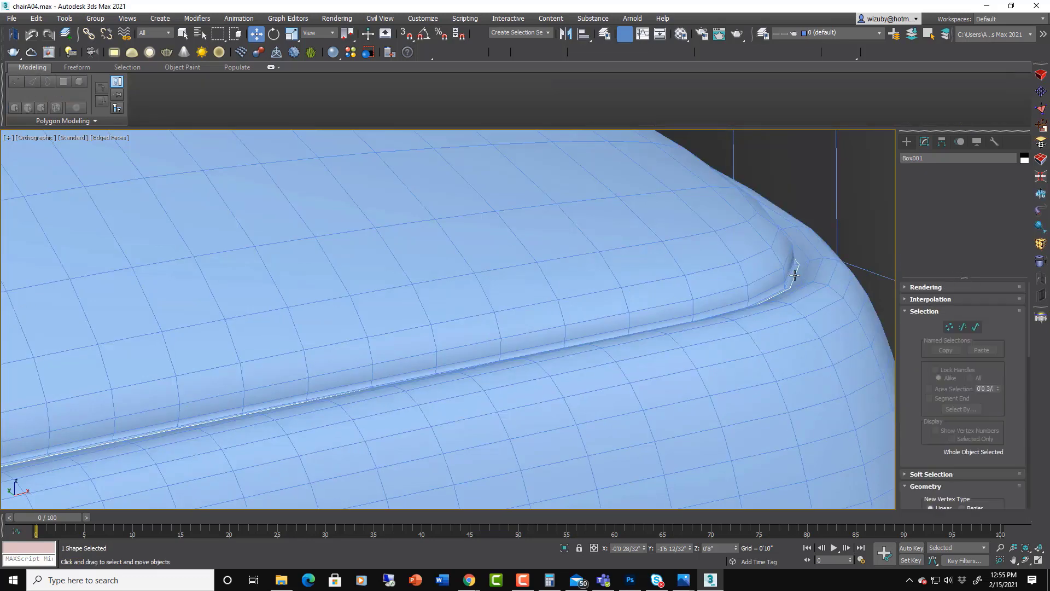
left_click(911, 288)
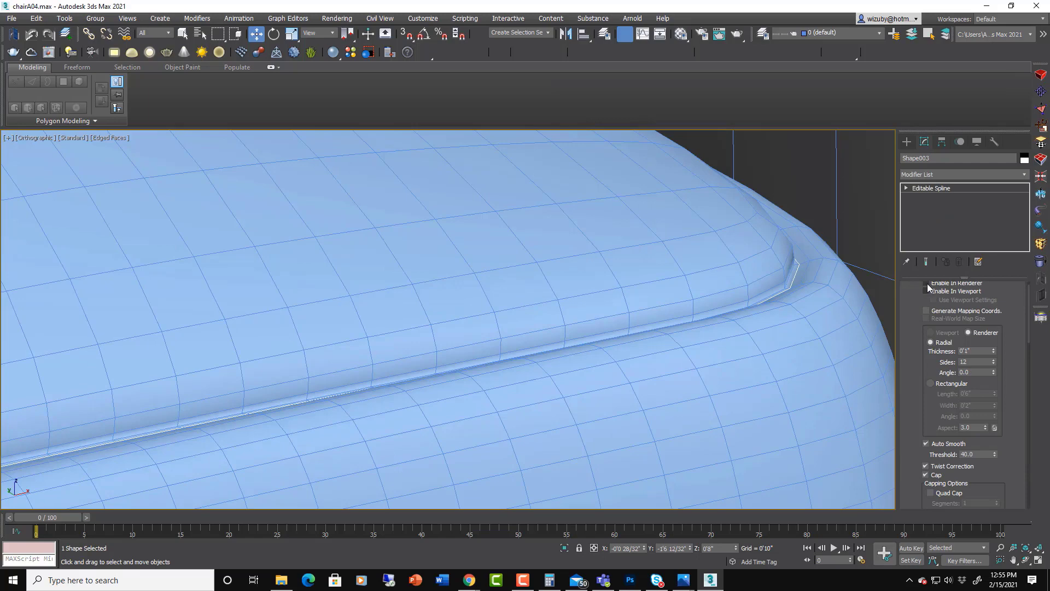
left_click(926, 283)
left_click(925, 291)
left_click_drag(994, 350, 988, 392)
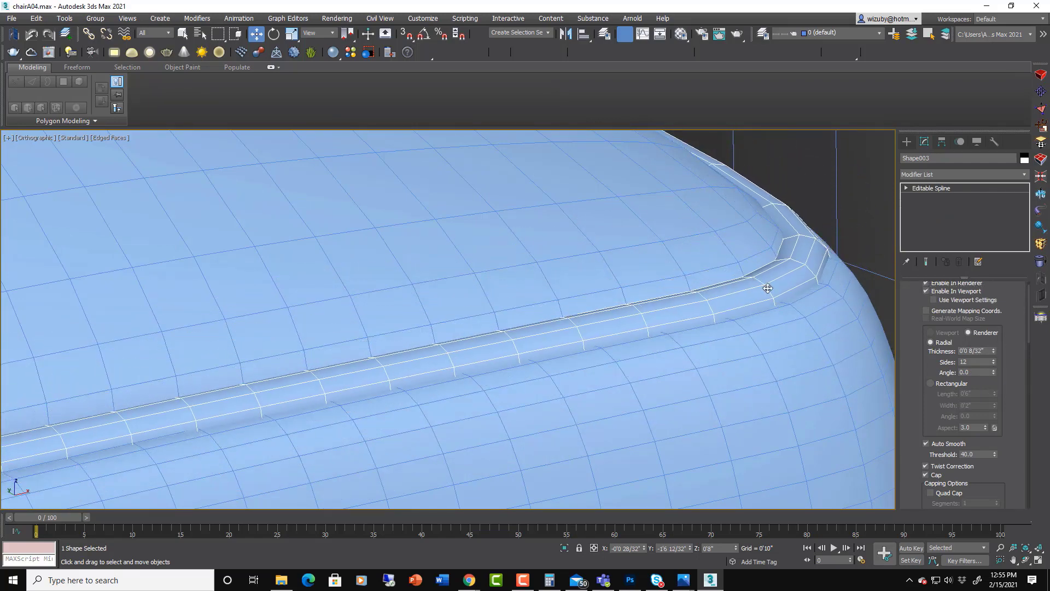
left_click_drag(770, 286, 773, 275)
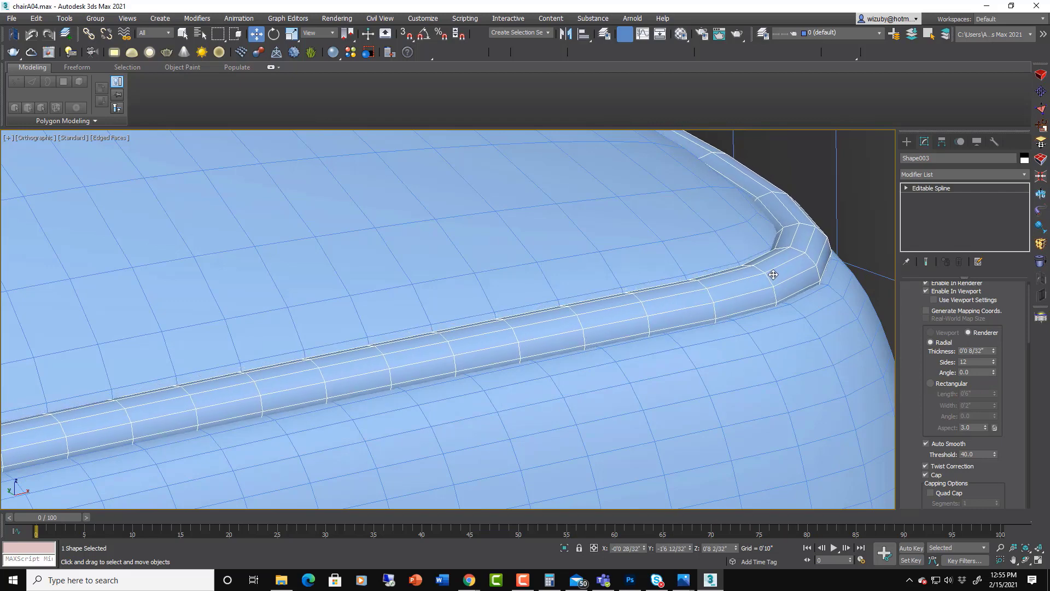
Set the seam piping's radial thickness to 0'0 9/32"
scroll(773, 274, "down", 7)
left_click(740, 303)
scroll(727, 320, "down", 3)
key("F4")
middle_click_drag(722, 328, 714, 327, "alt")
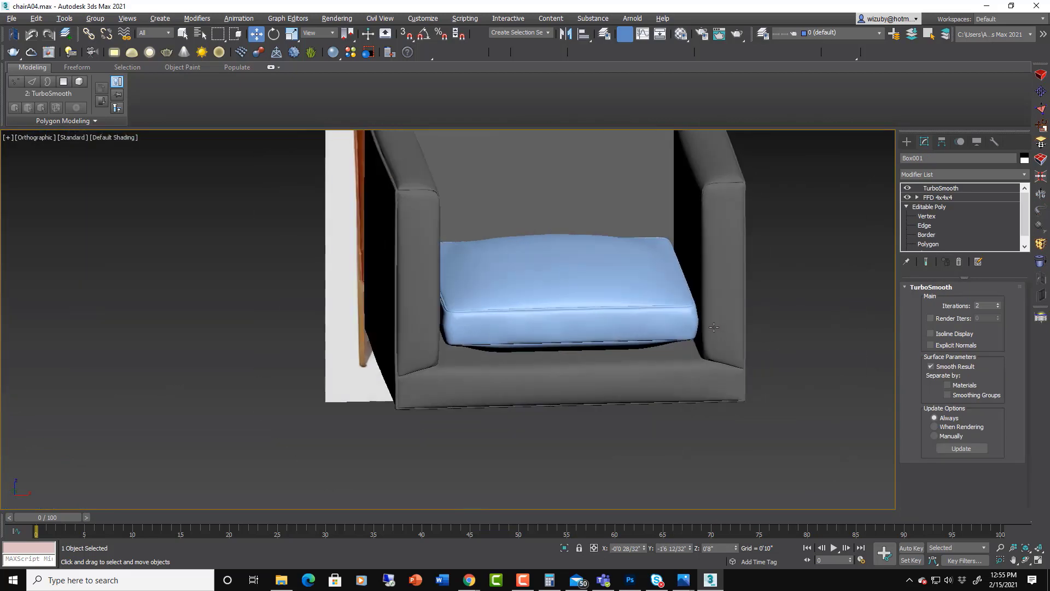
scroll(714, 326, "up", 8)
left_click(750, 277)
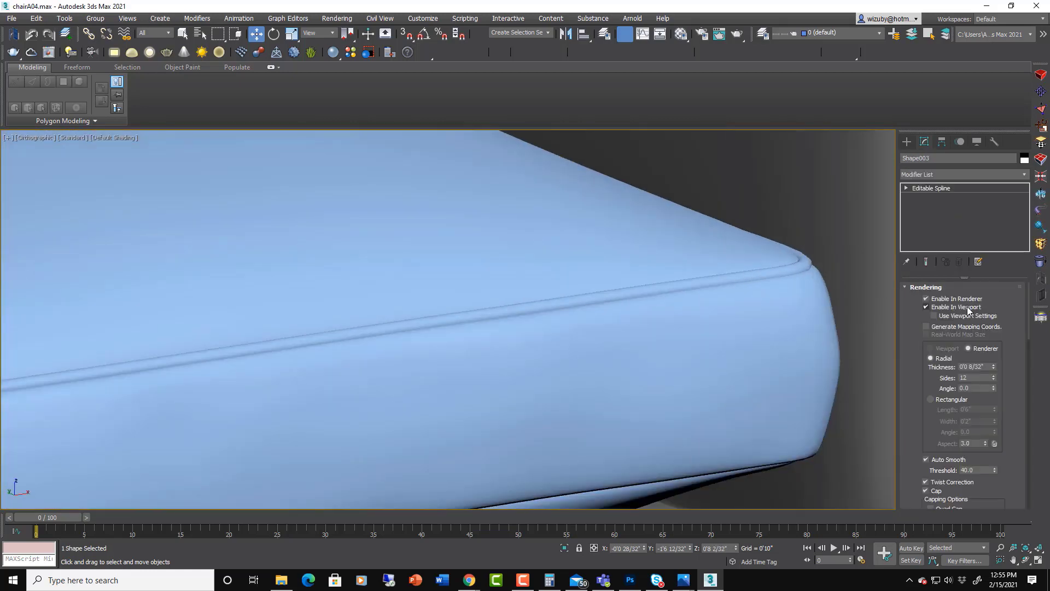
left_click(993, 365)
Select the cushion together with its piping and lower both in the front view to rest on the chair's base
scroll(790, 302, "down", 8)
key("f")
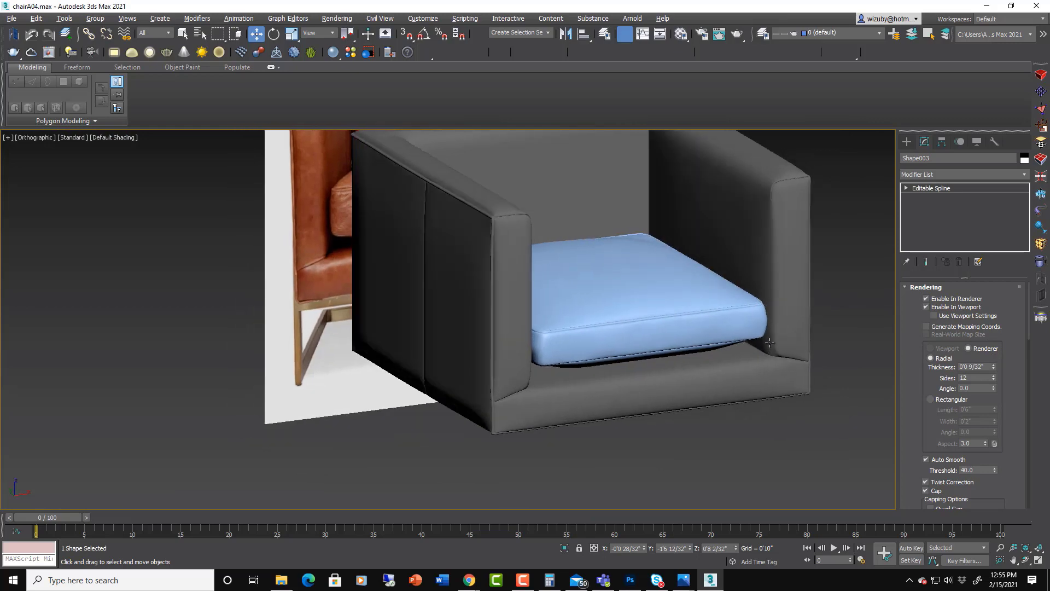
scroll(719, 317, "up", 6)
scroll(720, 320, "down", 2)
scroll(719, 320, "down", 4)
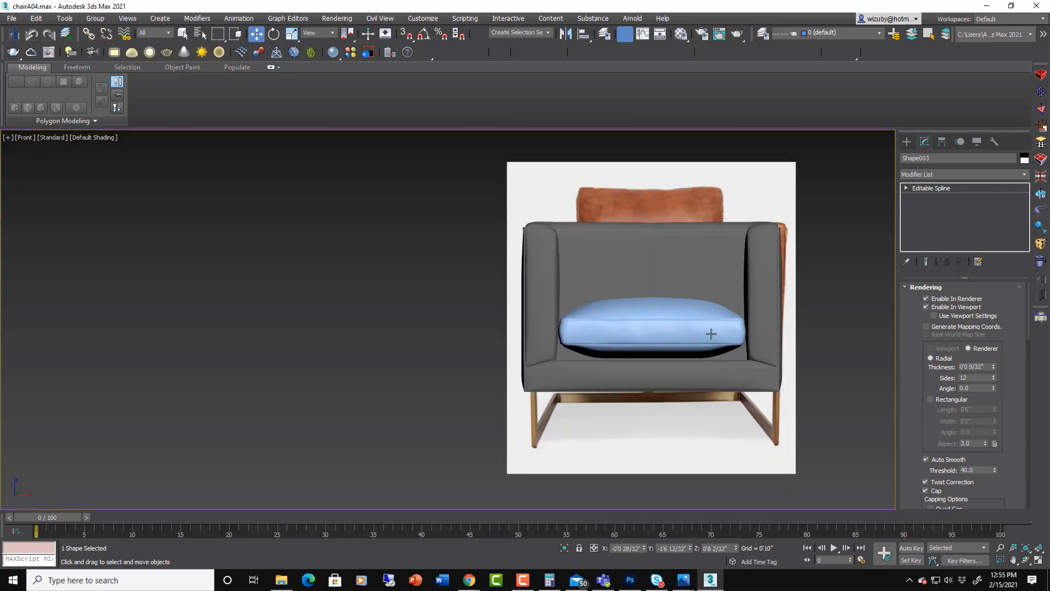
left_click(711, 333)
scroll(714, 323, "up", 6)
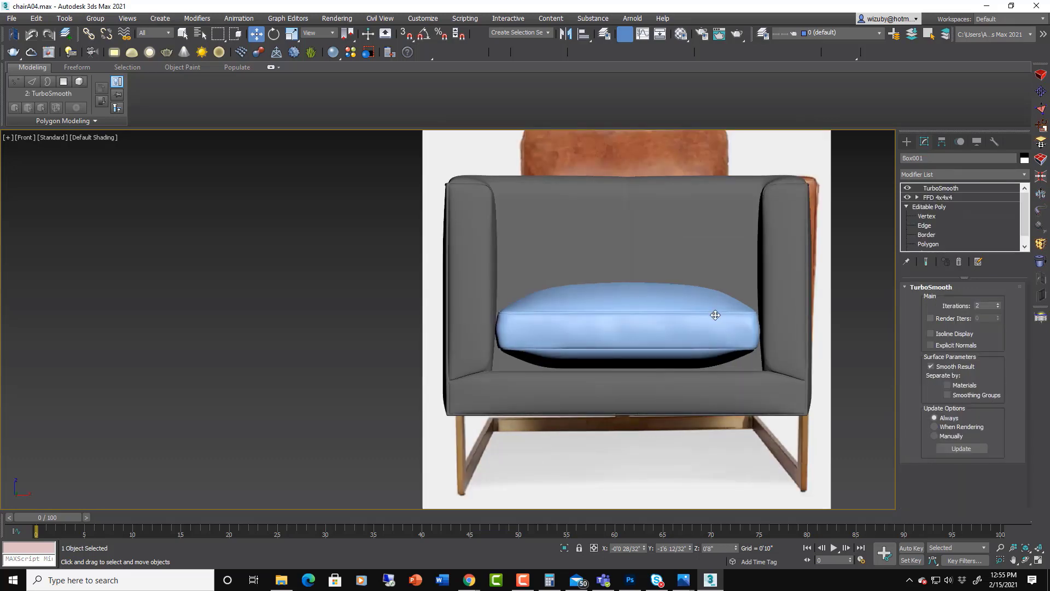
left_click(718, 314, "ctrl")
key("space")
mouse_move(728, 373)
left_mouse_down()
mouse_move(720, 368)
mouse_move(717, 389)
left_mouse_up()
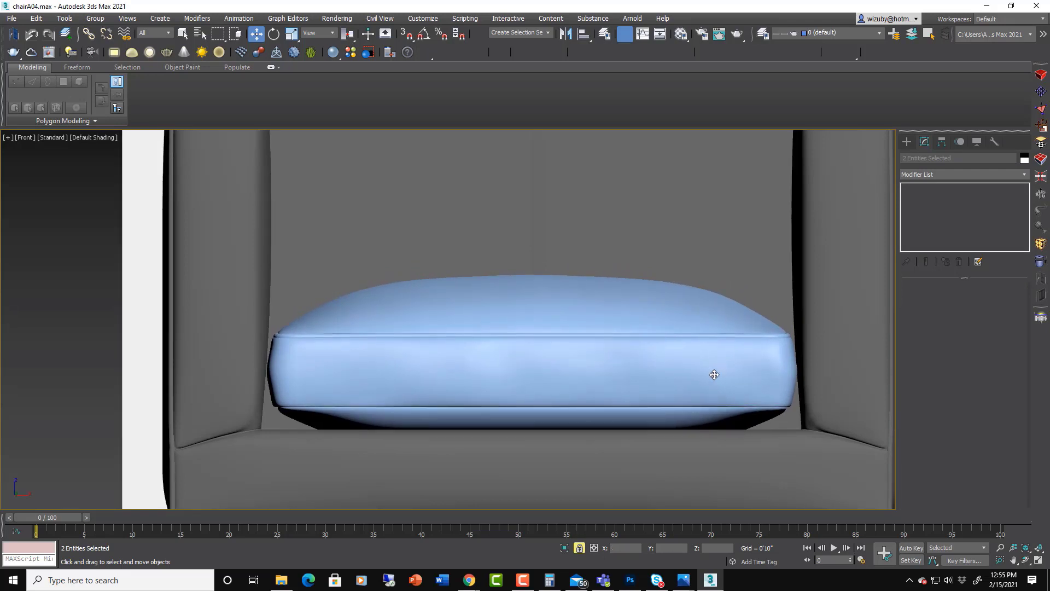
scroll(734, 398, "down", 2)
key("F4")
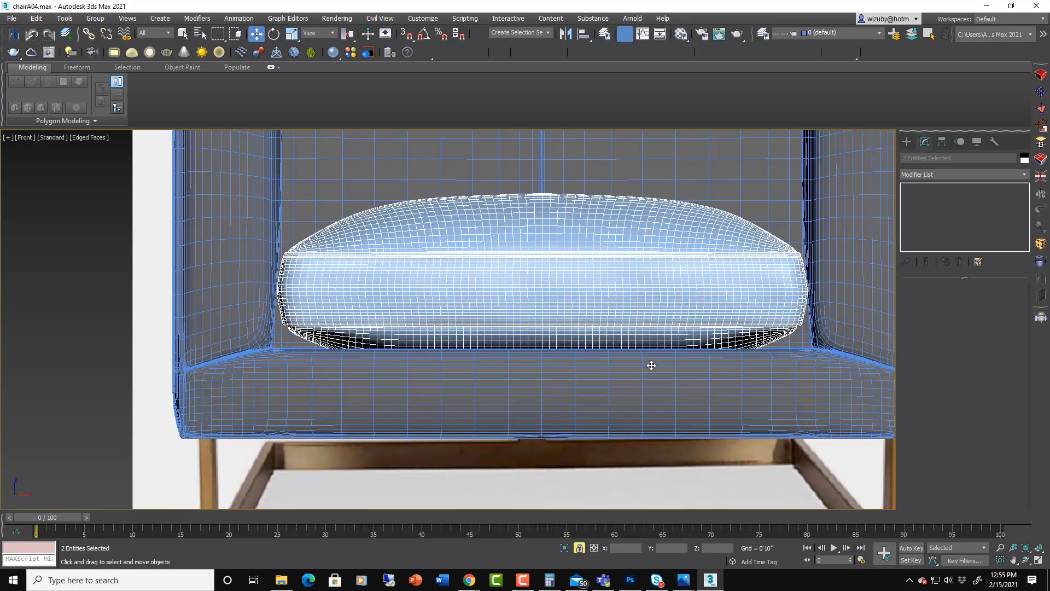
key("F4")
Apply an FFD 4x4x4 modifier to the cushion and piping together and activate its control points in the top view
scroll(758, 325, "down", 3)
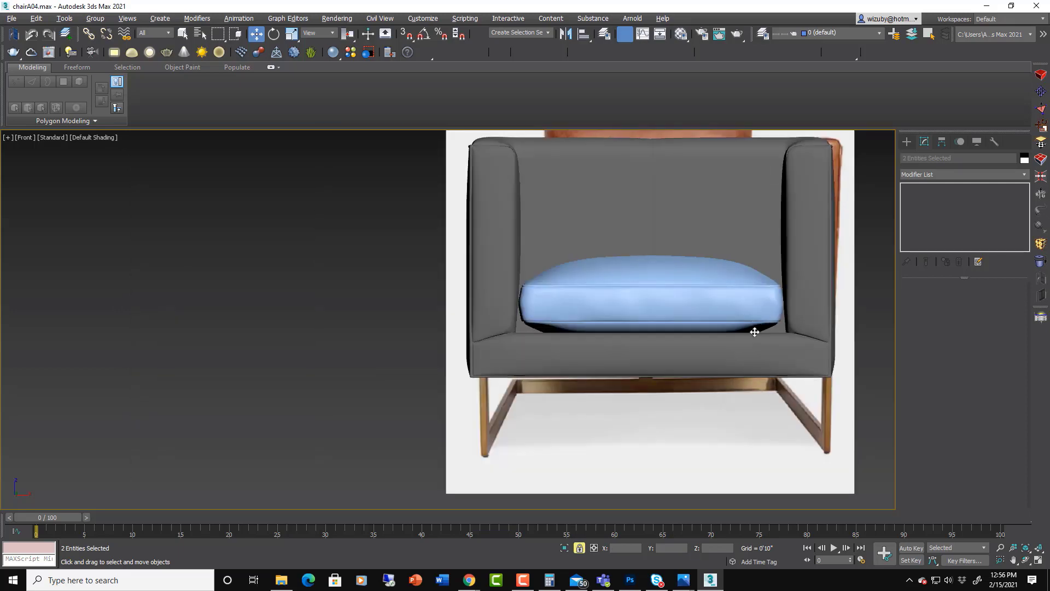
middle_click_drag(755, 326, 823, 352, "alt")
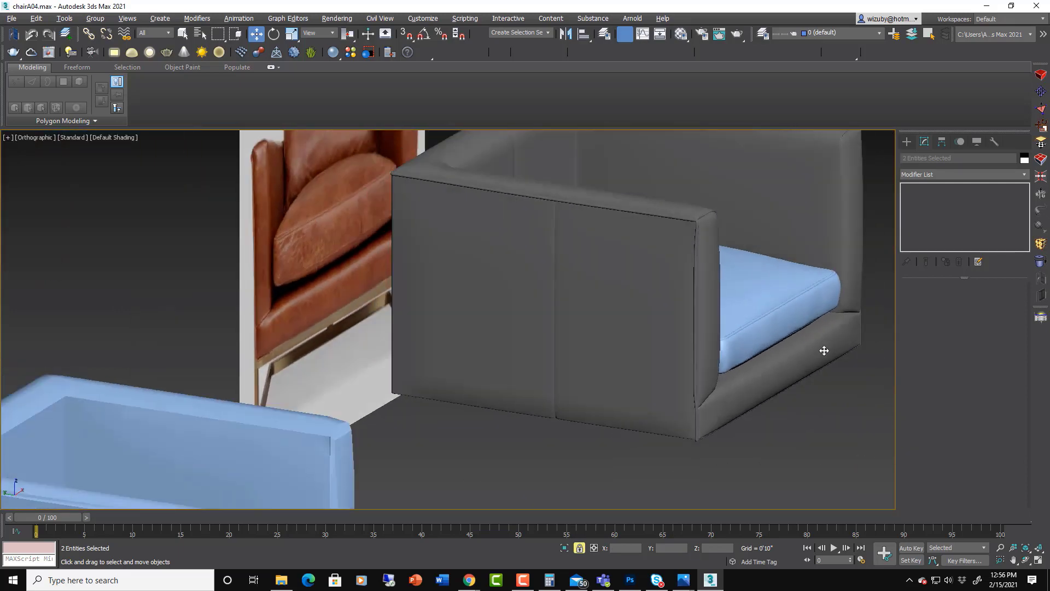
key("t")
middle_click_drag(714, 325, 596, 337, "alt")
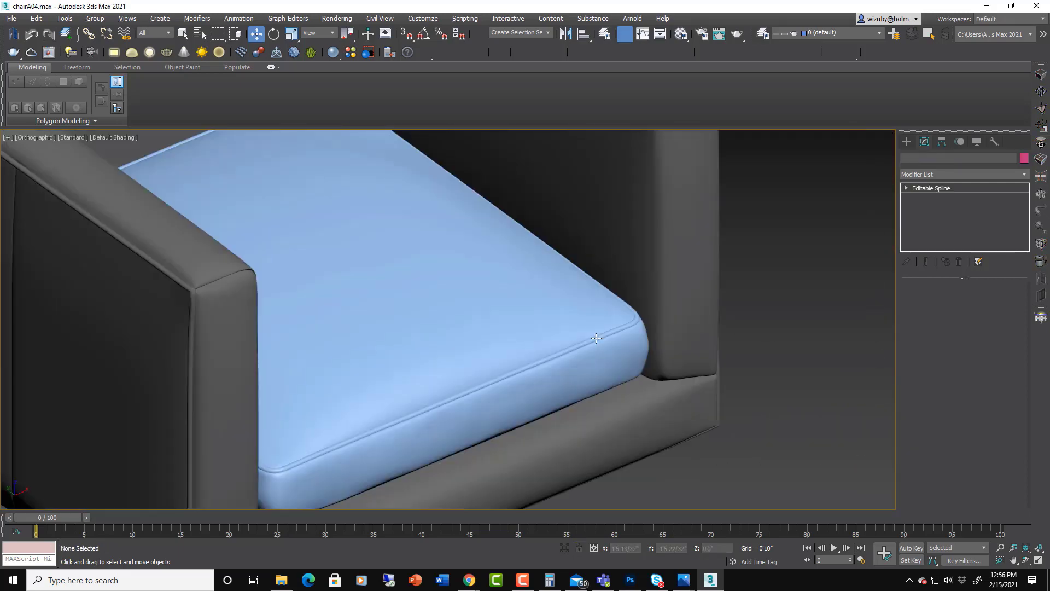
key("F3")
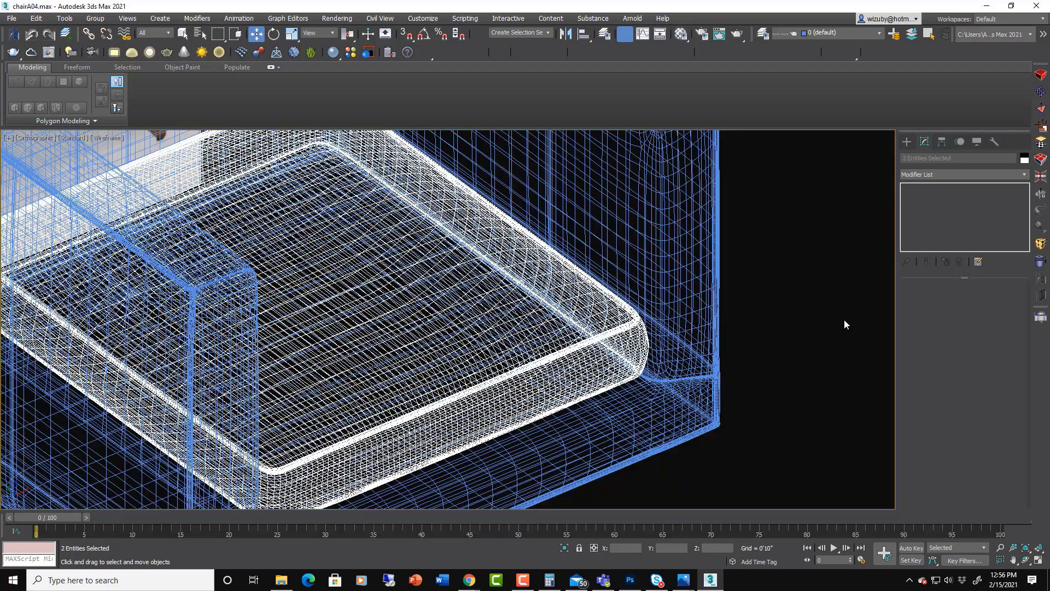
key("t")
left_click(1024, 175)
scroll(1020, 274, "down", 8)
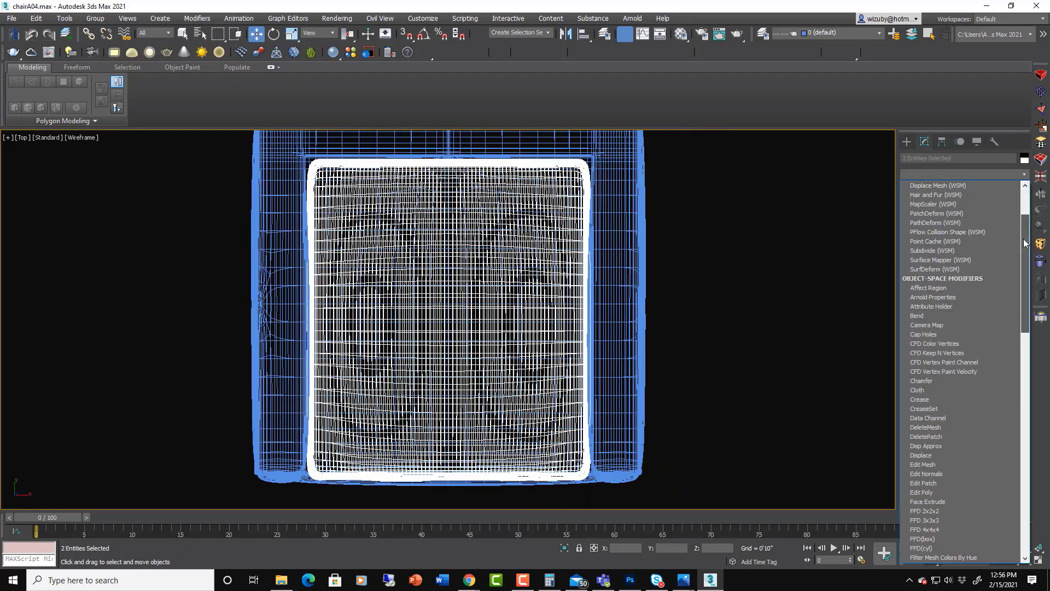
left_click(924, 418)
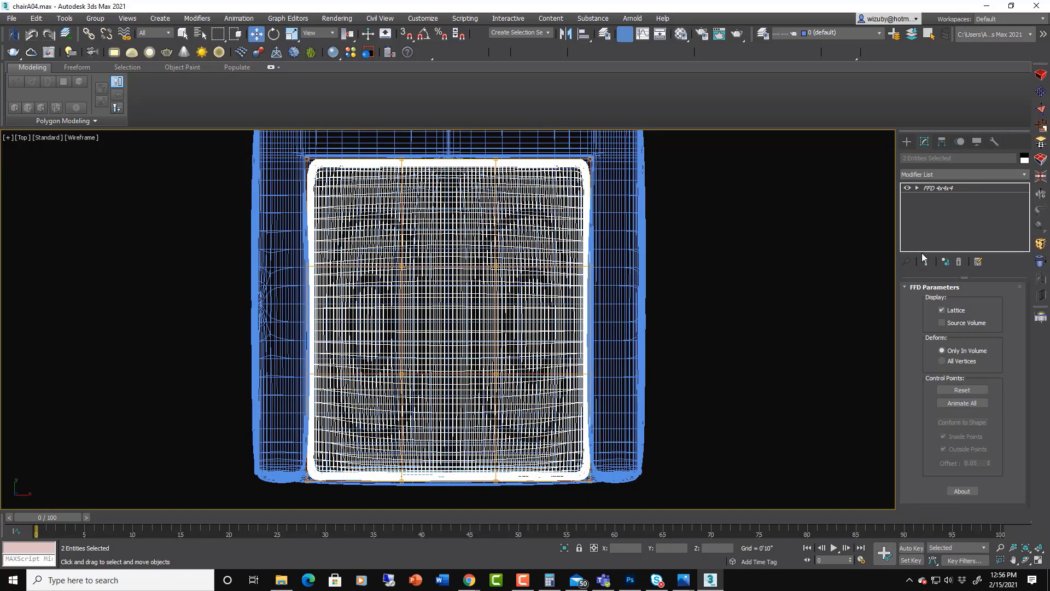
left_click(917, 188)
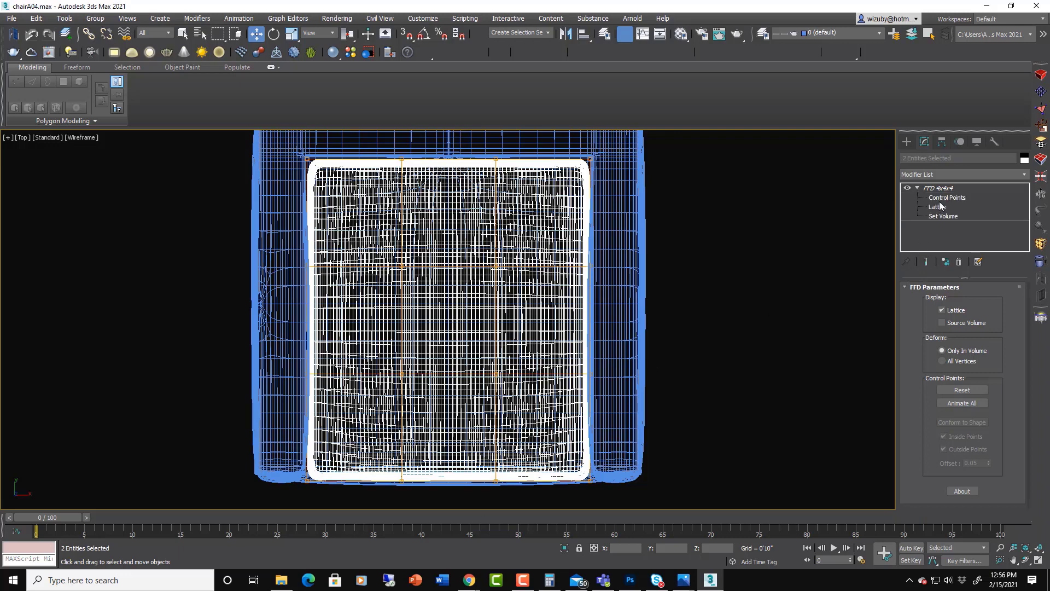
left_click(947, 197)
Move the two middle columns of front control points forward about 0'0 23/32" to bow the cushion's front edge
left_click_drag(375, 449, 536, 500)
middle_click_drag(491, 449, 600, 374)
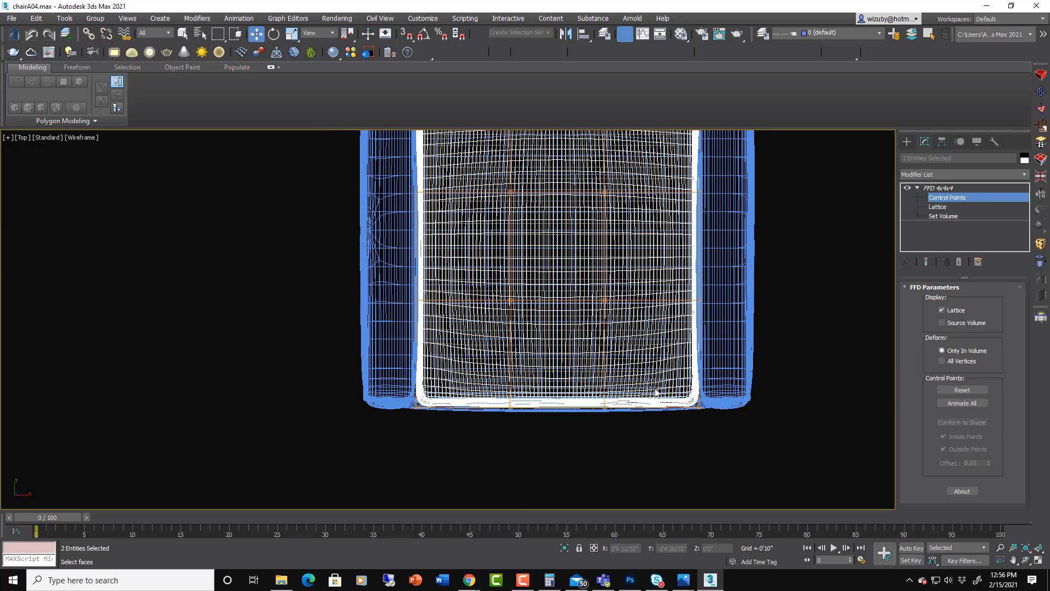
left_click_drag(561, 410, 560, 419)
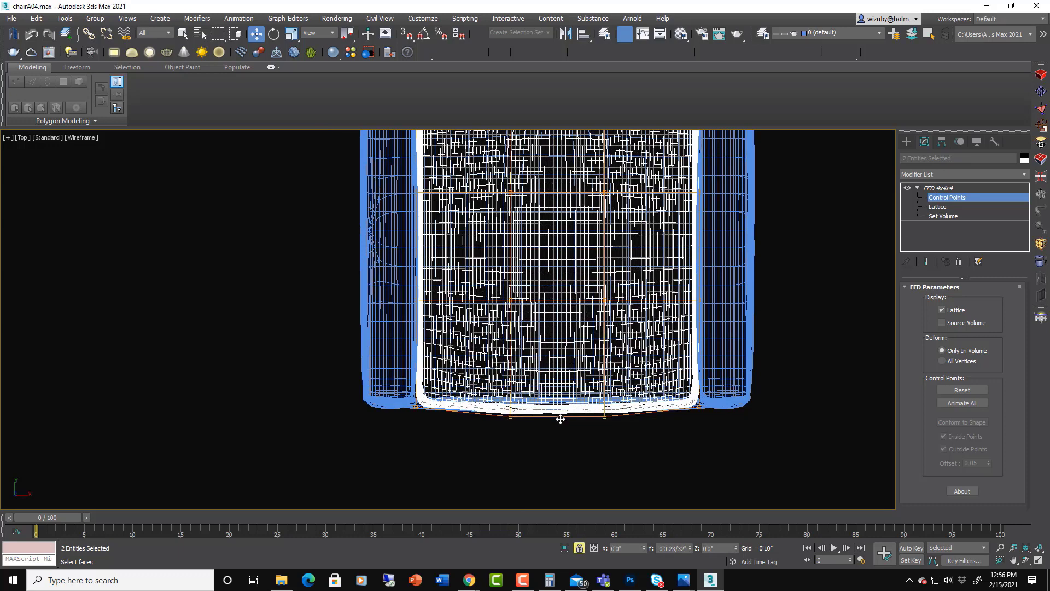
Raise the lattice's lowest row of control points in the front view until the cushion's underside meets the chair base
key("r")
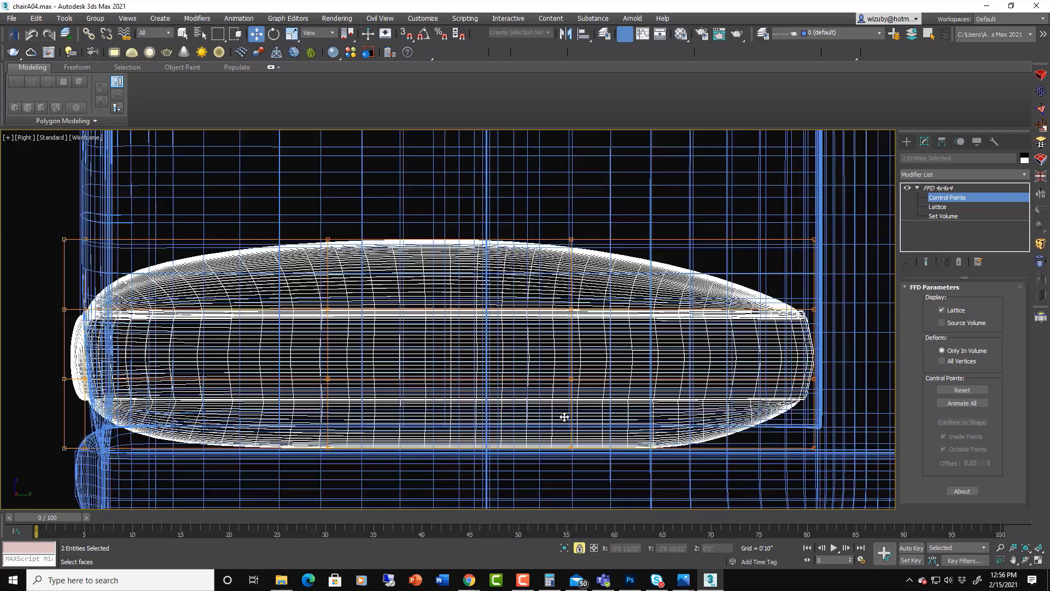
key("z")
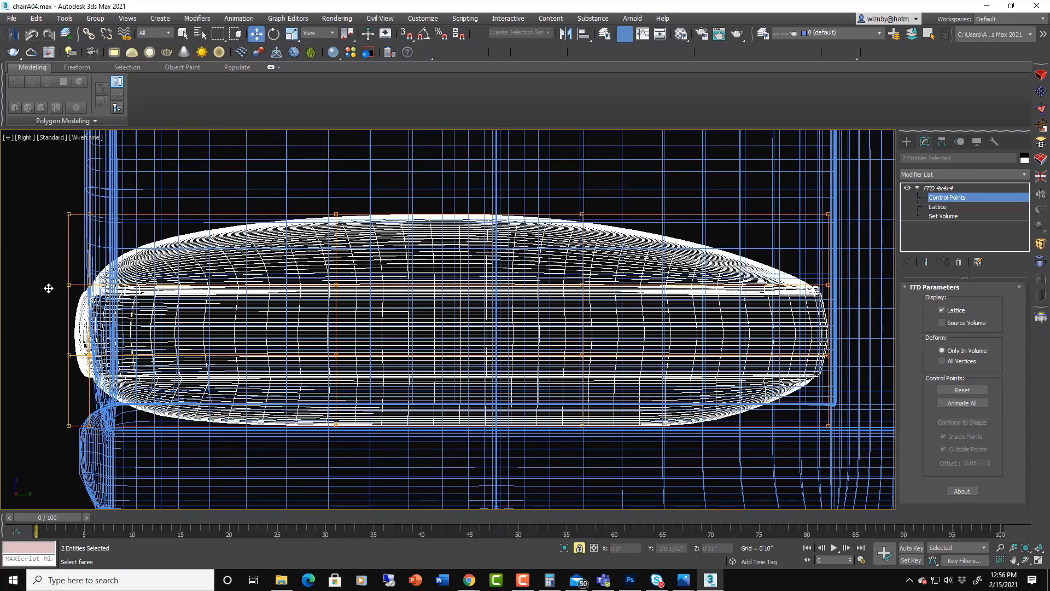
key("space")
key("f")
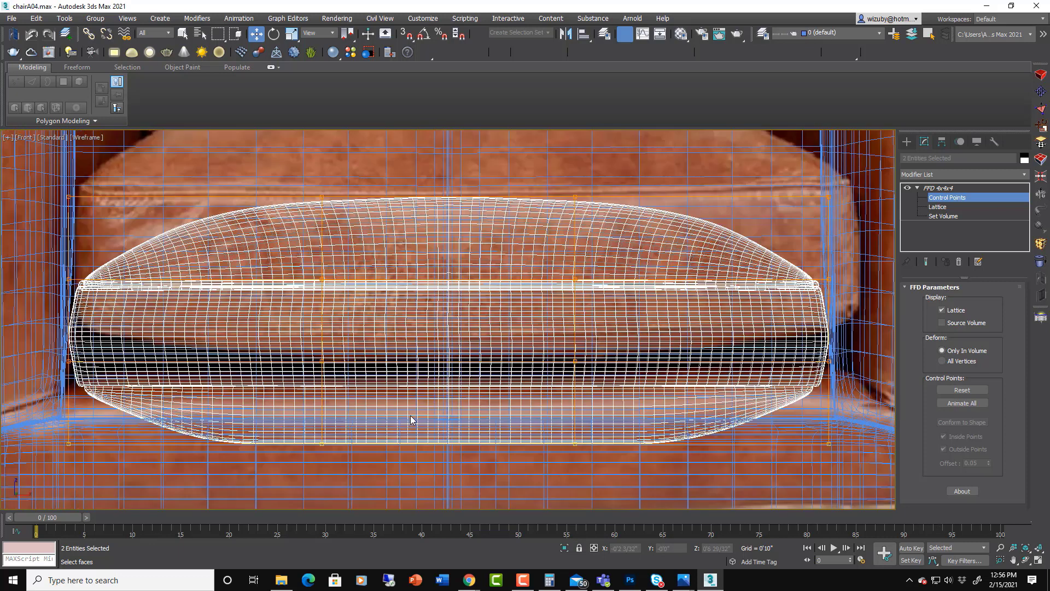
key("F3")
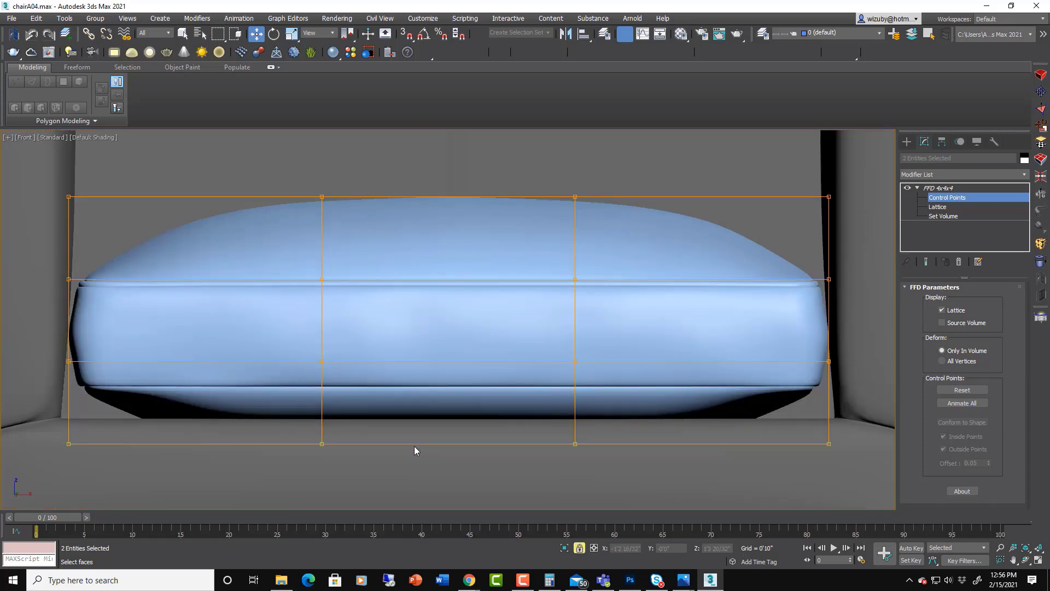
left_click_drag(414, 446, 415, 423)
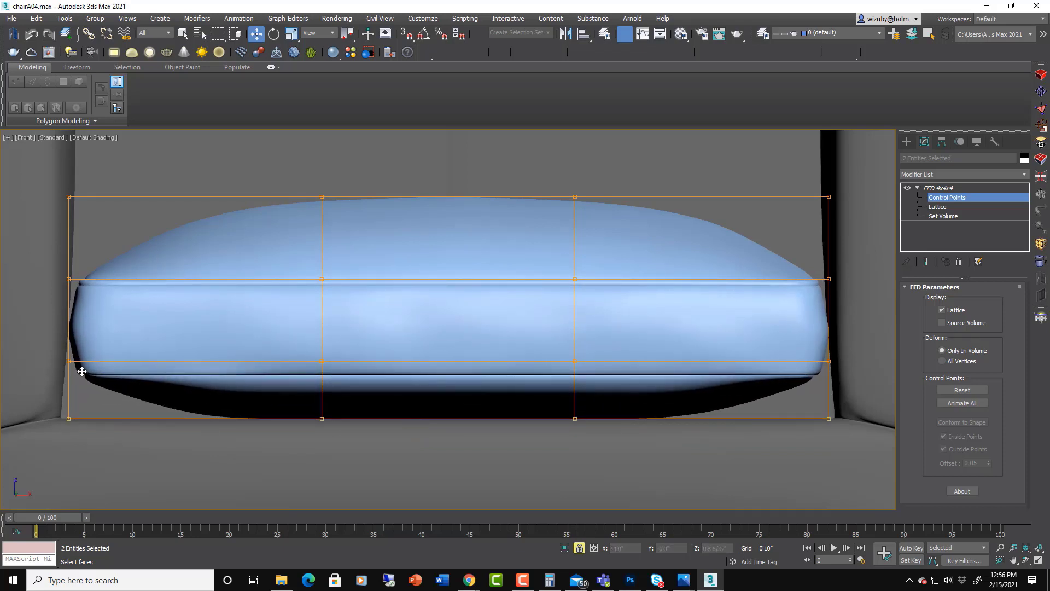
Lower the outer control points of the second-lowest lattice row, and lower that entire row about 0'0 14/32"
left_click_drag(127, 384, 126, 384)
left_click_drag(800, 346, 837, 378)
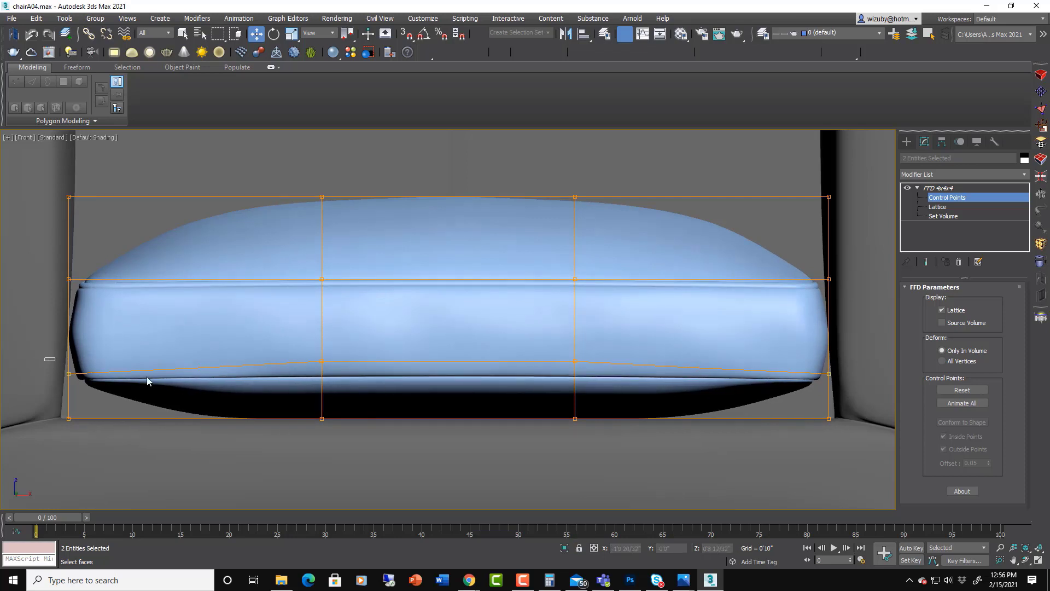
left_click_drag(46, 356, 875, 418)
mouse_move(547, 358)
left_mouse_down()
mouse_move(547, 380)
mouse_move(546, 371)
left_mouse_up()
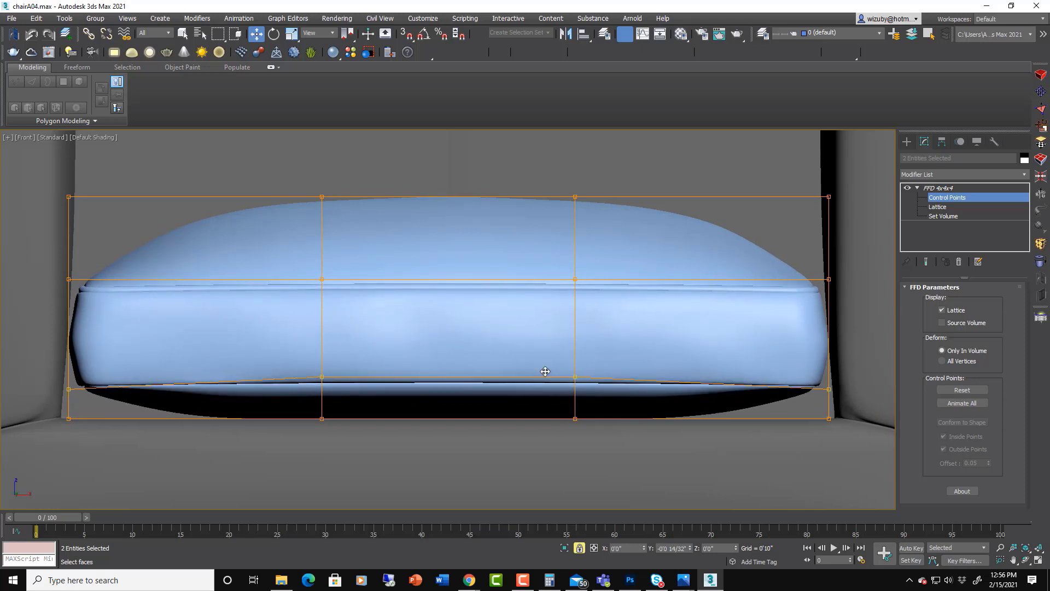
Scale the lowest row's middle control points horizontally outward almost to the corners to flatten the underside, and leave control-point editing
left_click_drag(395, 433, 677, 458)
key("r")
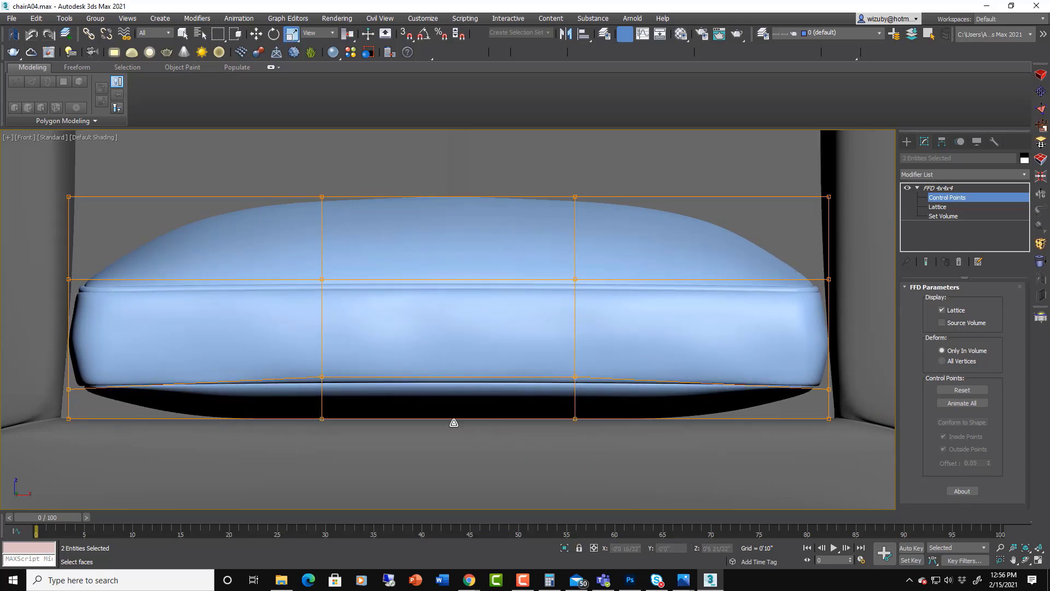
key("space")
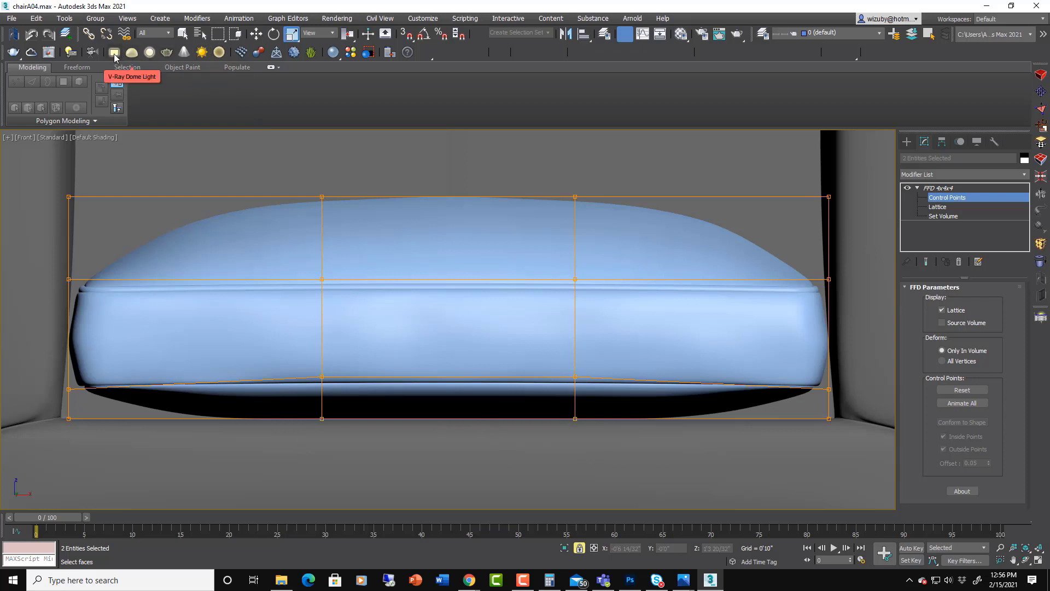
left_click_drag(291, 34, 293, 70)
left_click_drag(321, 416, 399, 411)
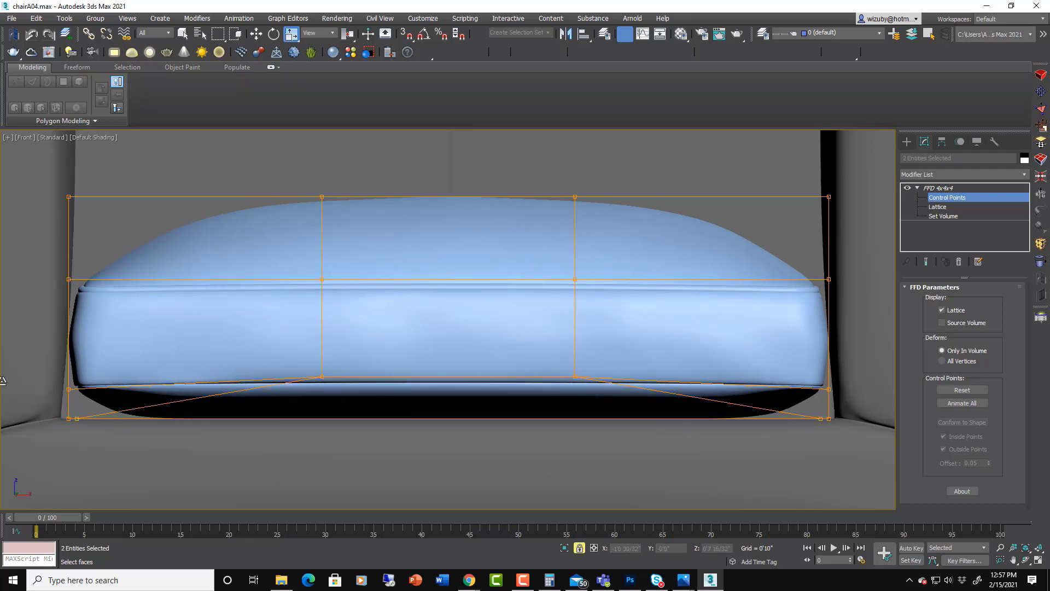
left_click(917, 187)
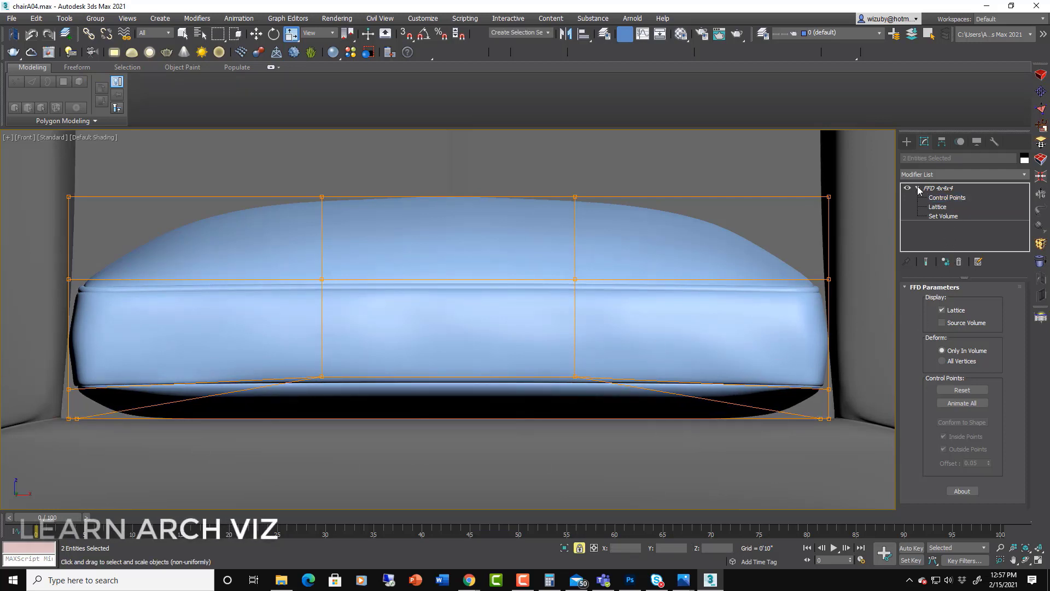
Select only the cushion and examine its reshaped mesh with edged faces in the front view
scroll(632, 315, "down", 5)
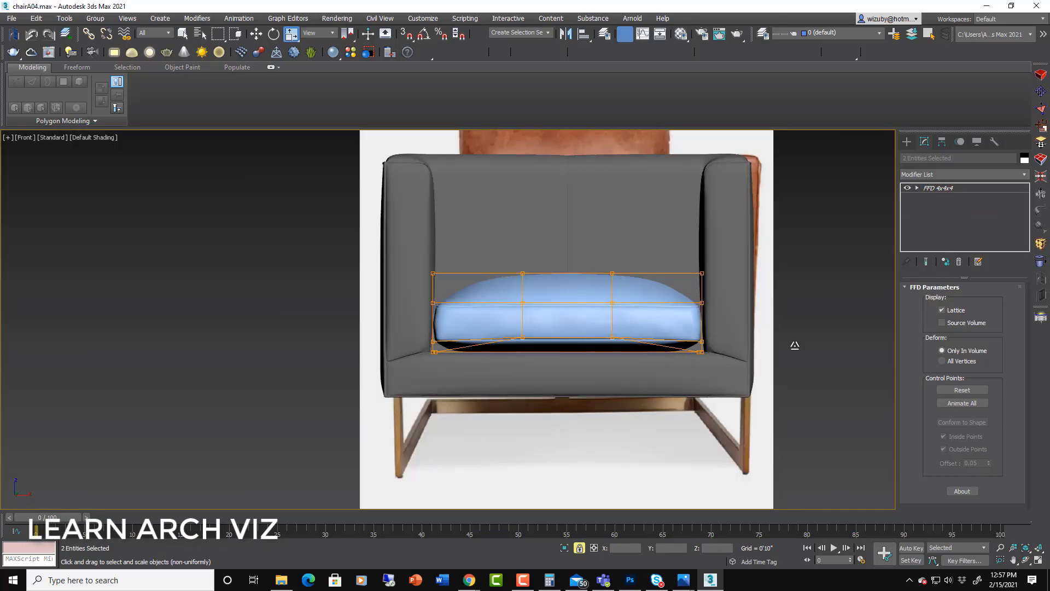
left_click(795, 366)
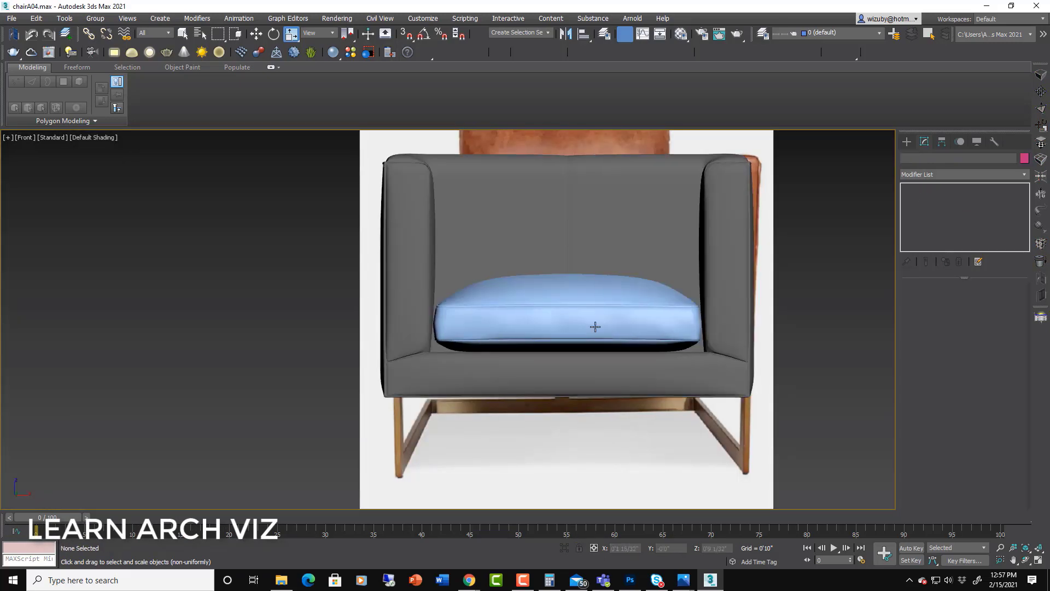
left_click(595, 326)
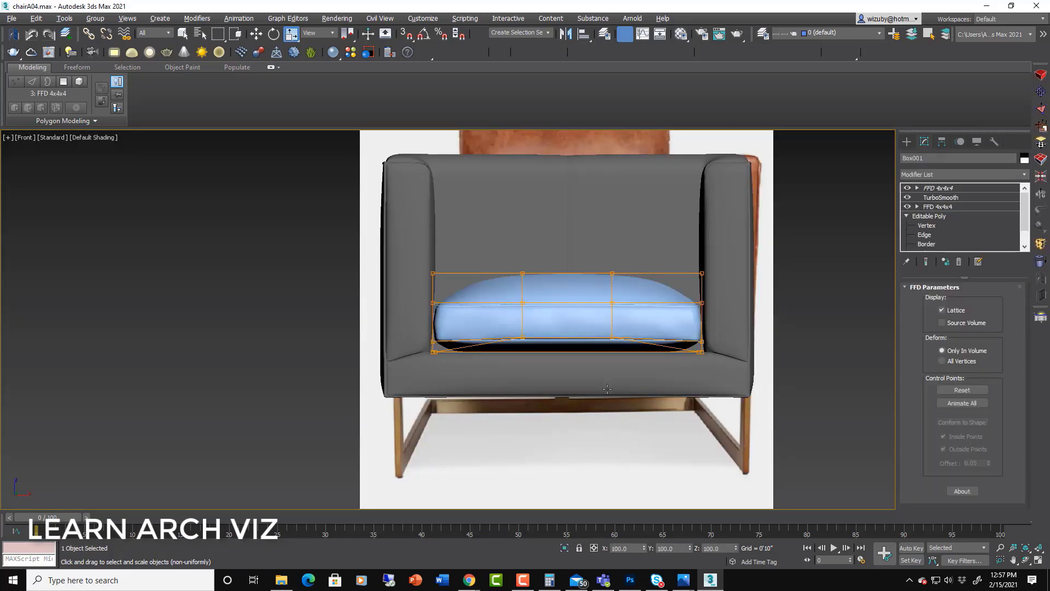
middle_click_drag(607, 389, 787, 424, "alt")
key("F4")
key("f")
key("z")
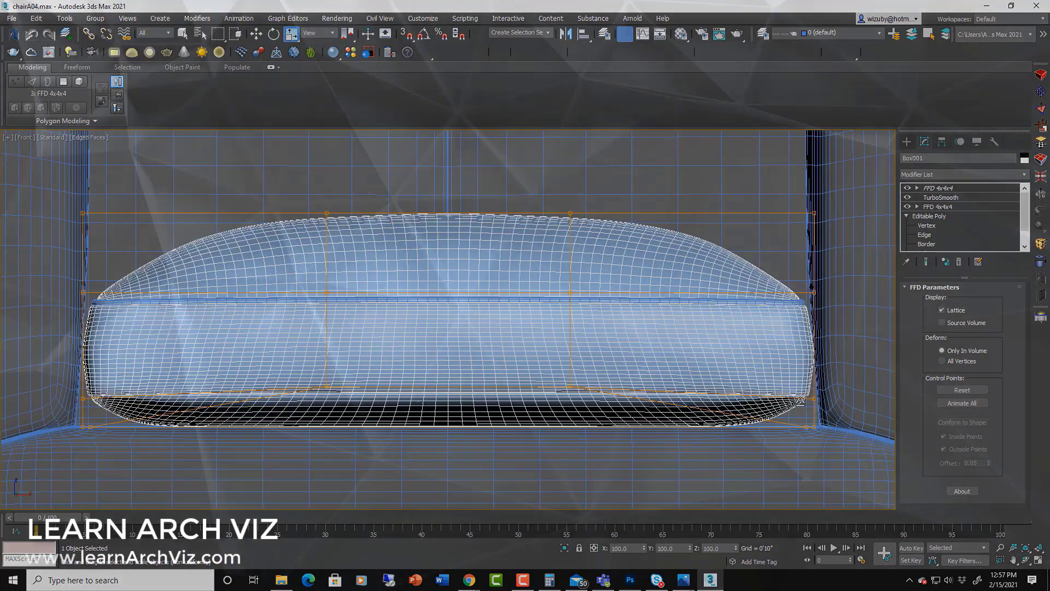